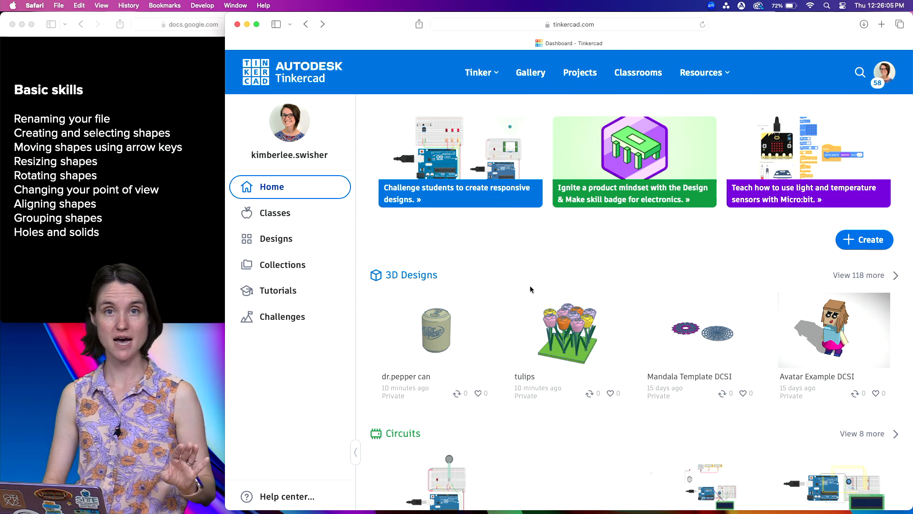
- Create a new 3D design and rename it "basic skills demo"
click(863, 247)
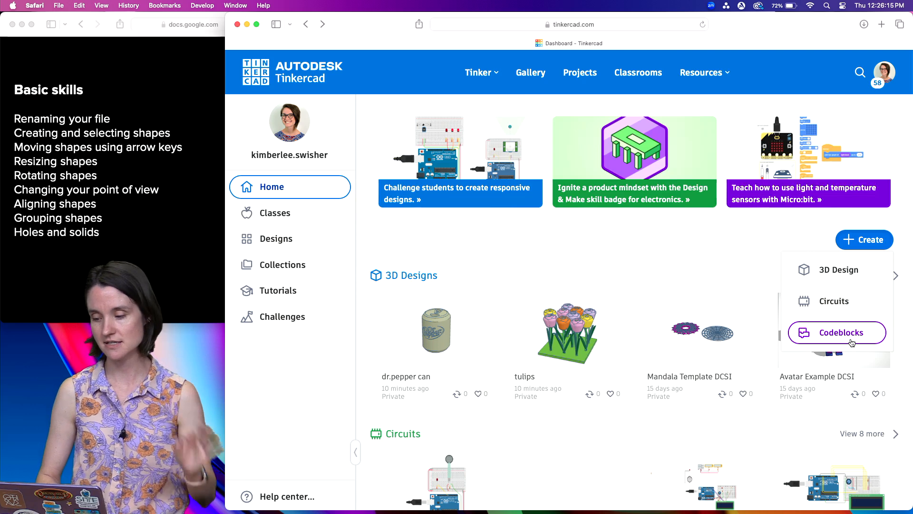
click(854, 270)
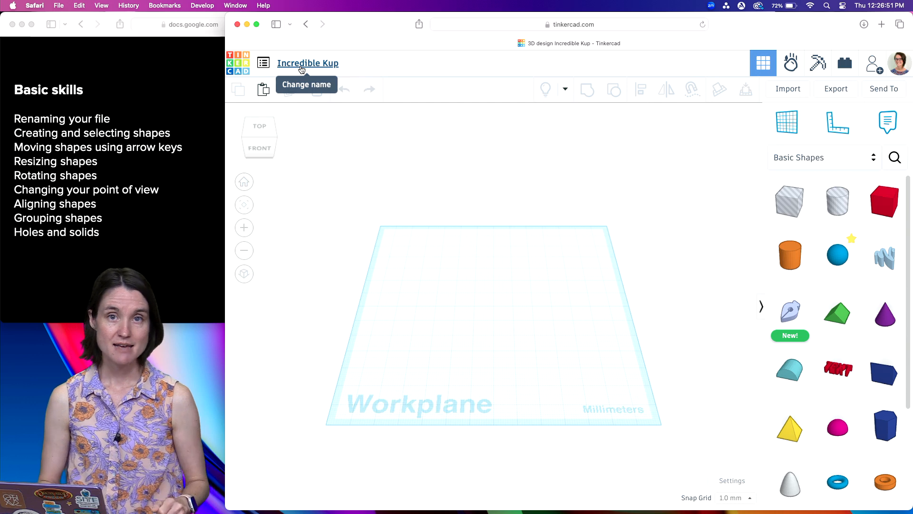
click(301, 66)
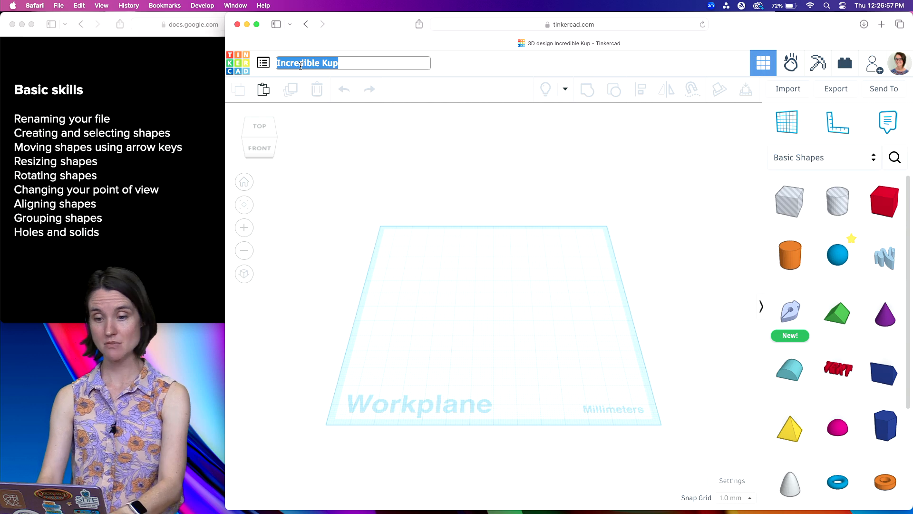
text(basic s)
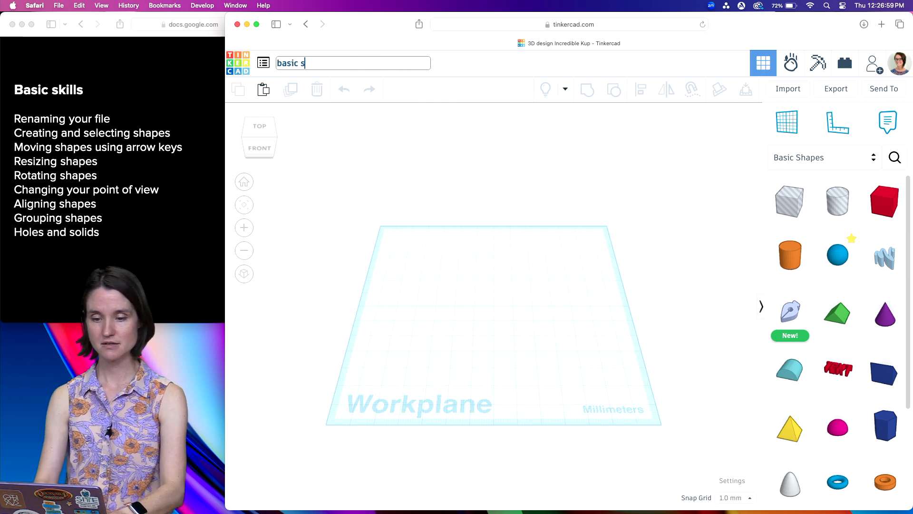
text(kills demo)
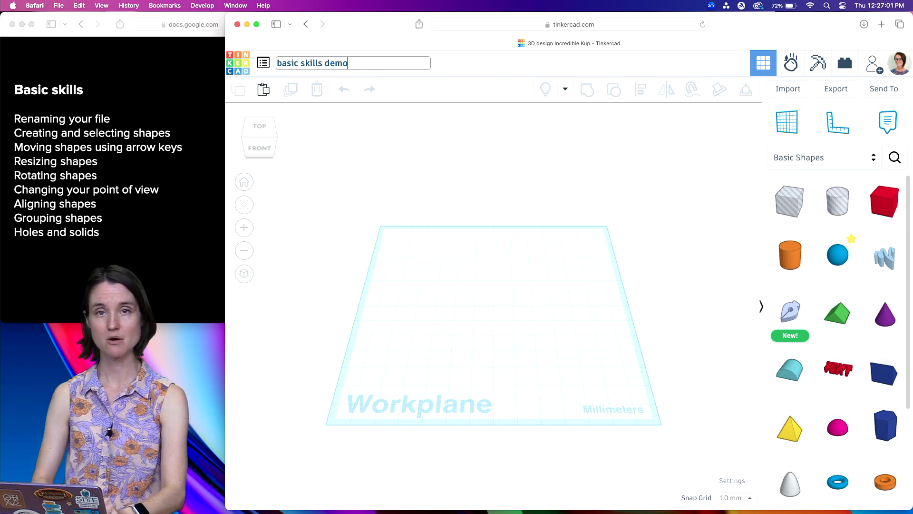
click(443, 215)
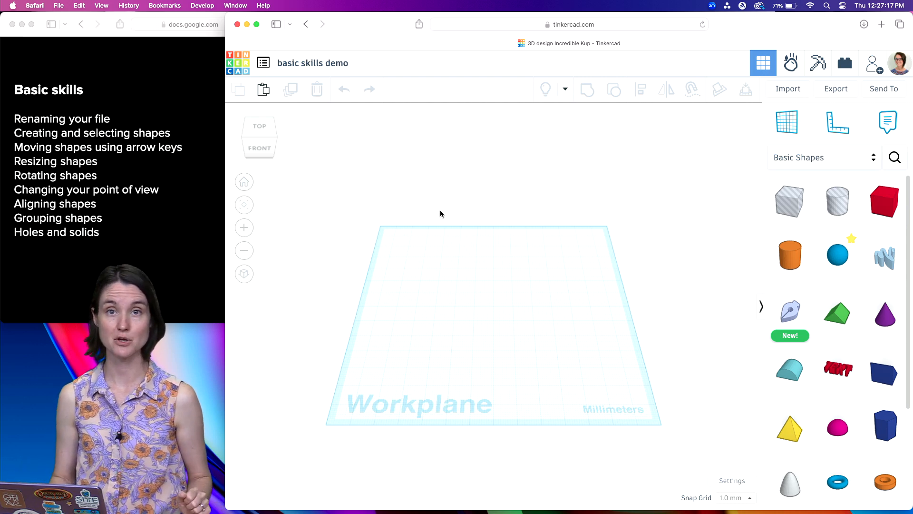
- Switch to the Google Docs checklist, strike through "Renaming your file", and return to Tinkercad
click(78, 142)
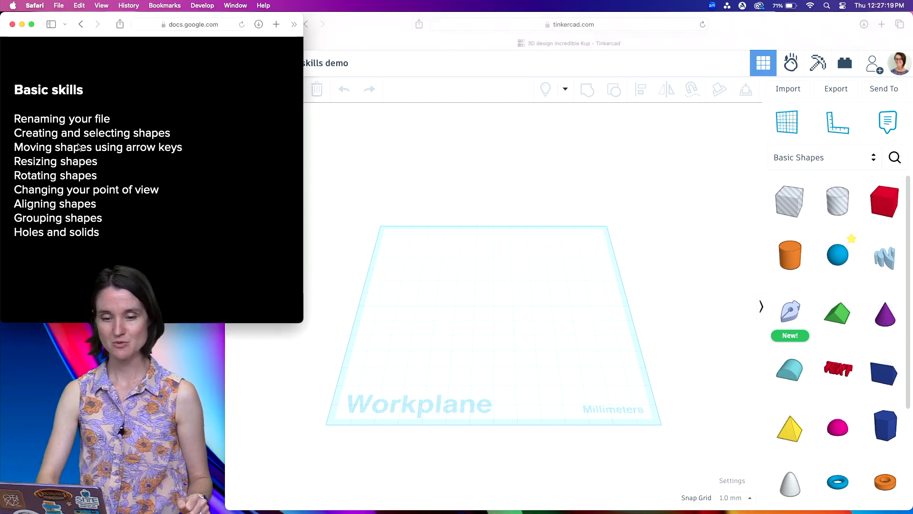
click(136, 156)
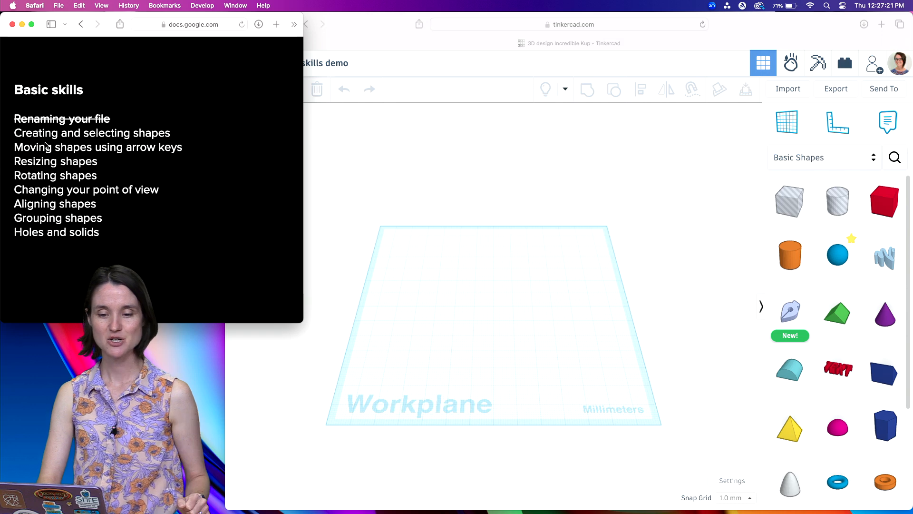
click(604, 197)
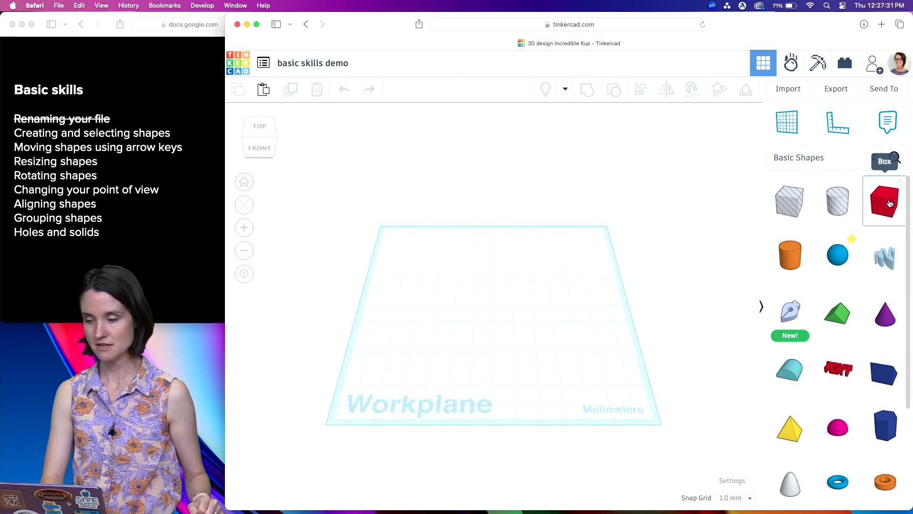
- Place a solid red Box from Basic Shapes on the back-left area of the workplane
click(889, 204)
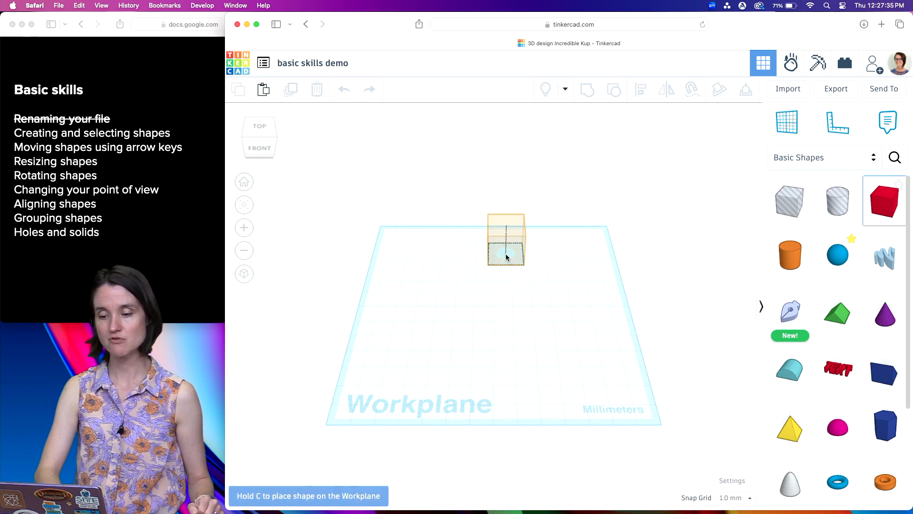
click(412, 304)
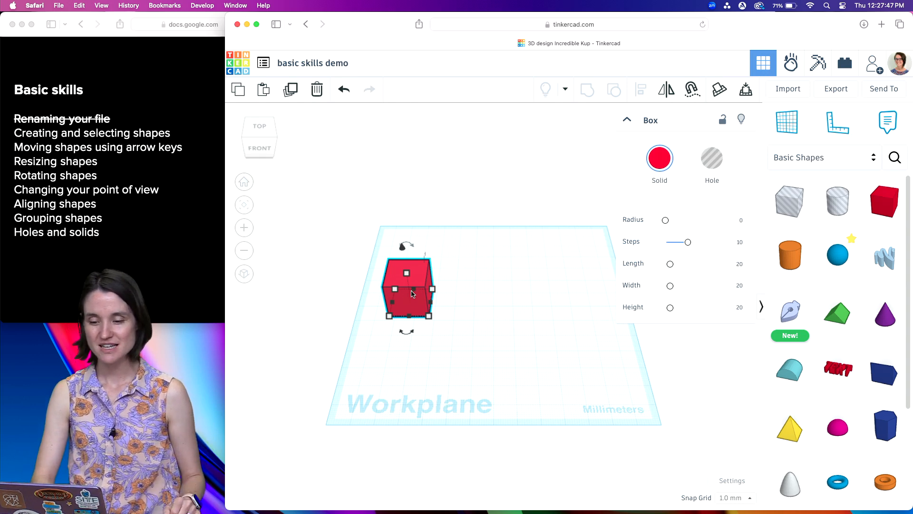
mouse_move(432, 320)
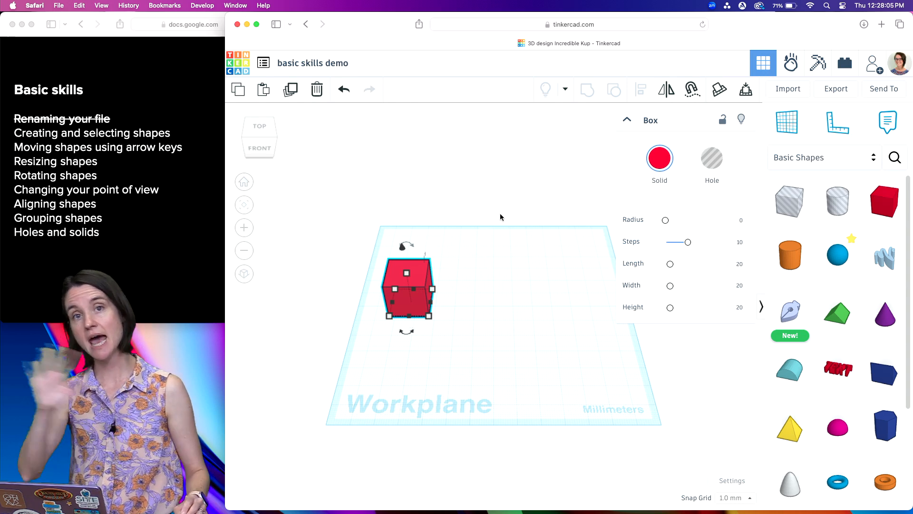
- Deselect the red box and select it again, repeating this once more
click(493, 262)
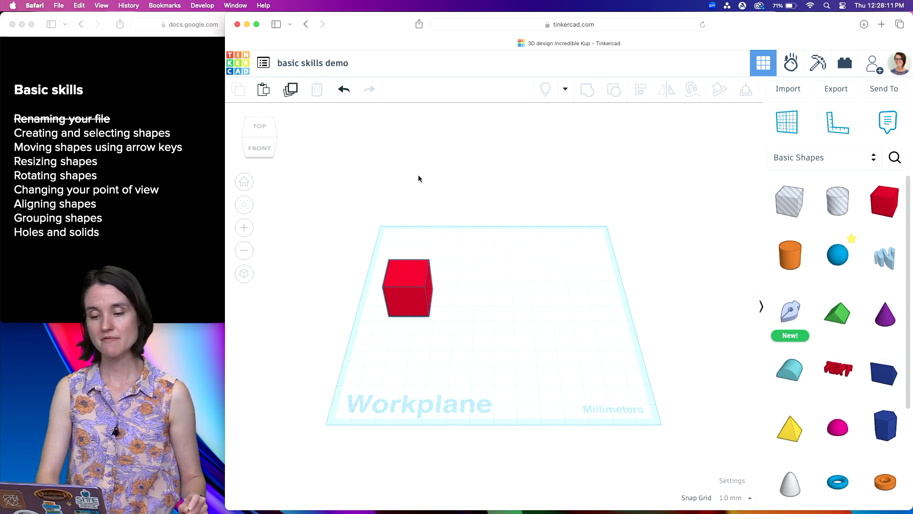
click(414, 271)
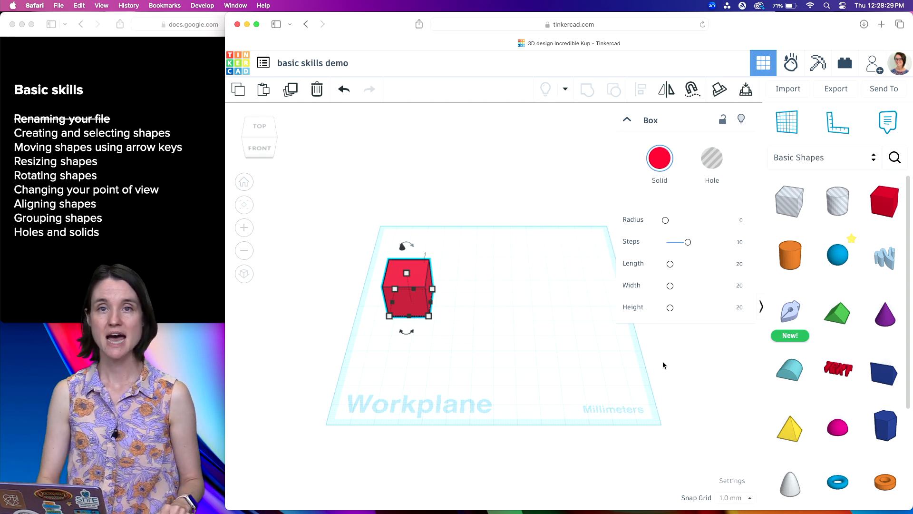
click(485, 368)
click(415, 295)
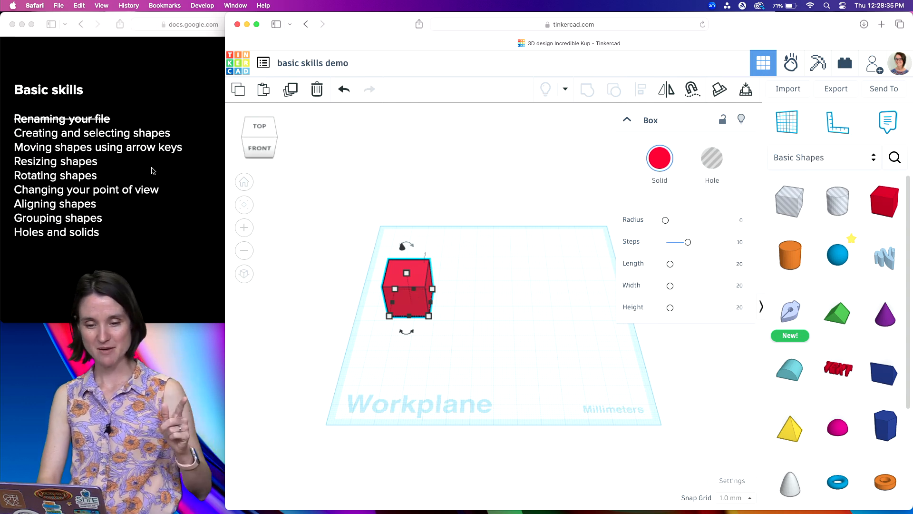
- Switch to the Google Docs checklist, strike through "Creating and selecting shapes", and return to Tinkercad
click(145, 172)
click(144, 172)
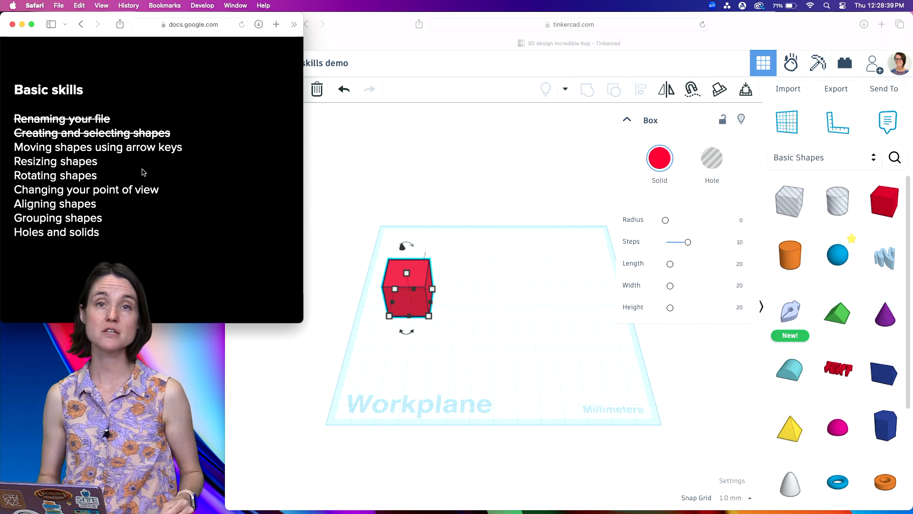
click(429, 333)
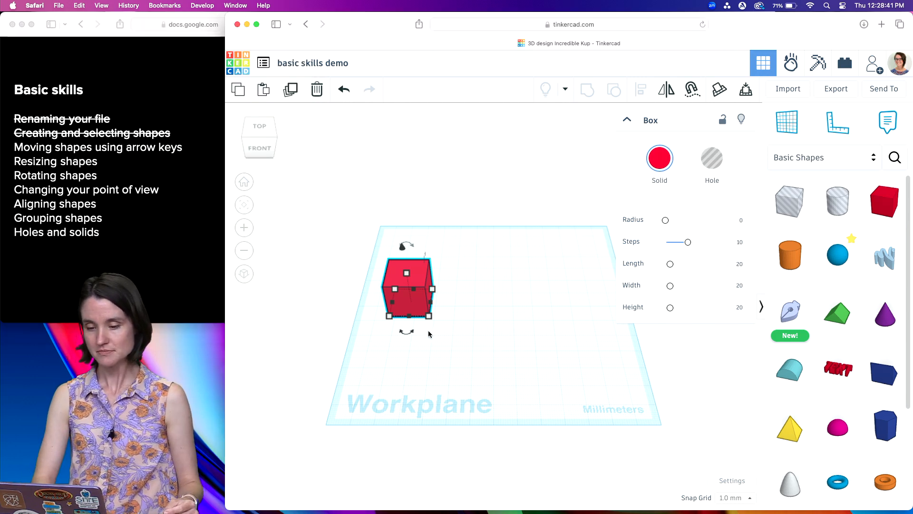
- Reselect the red box and nudge it slightly right across the workplane, then back left
click(520, 259)
click(398, 280)
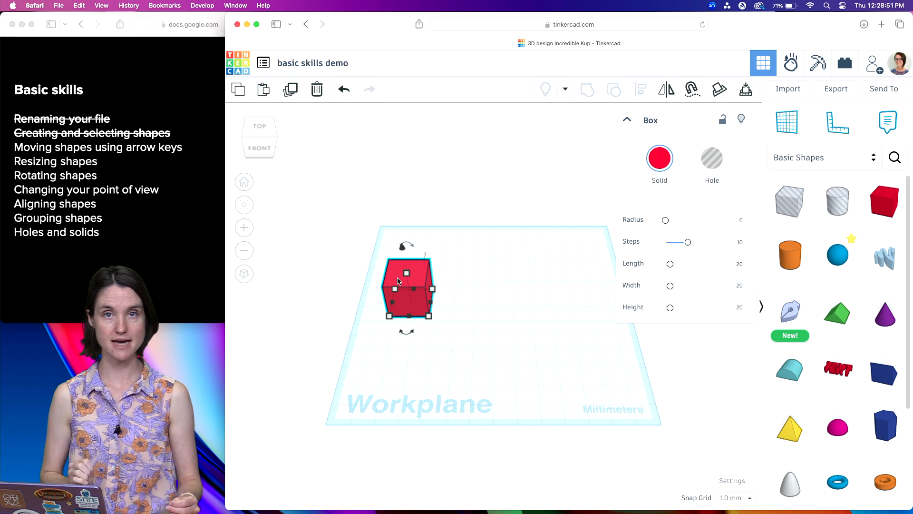
key(Right)
key(Right)
key(Right)
key(Right)
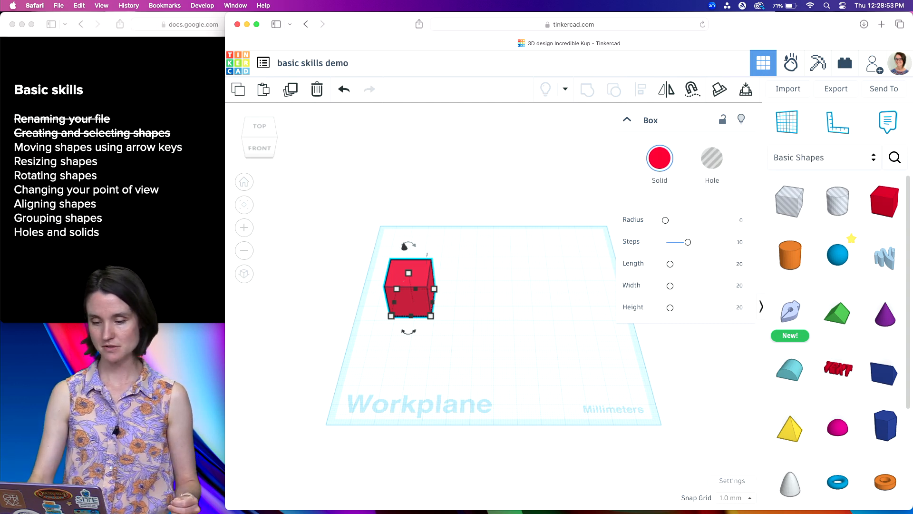
key(Left)
key(Left)
key(Left)
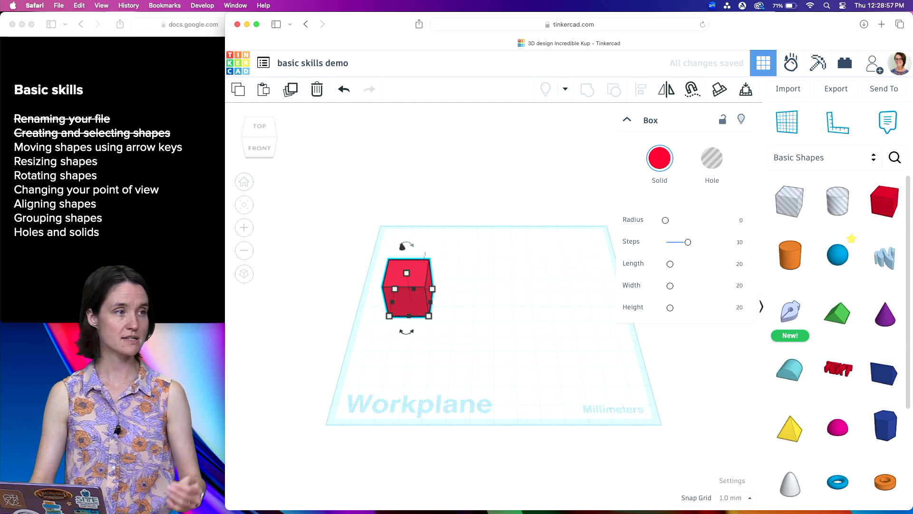
- Nudge the red box toward the front of the workplane, then farther toward the back
key(Down)
key(Down)
key(Down)
key(Down)
key(Down)
key(Down)
key(Down)
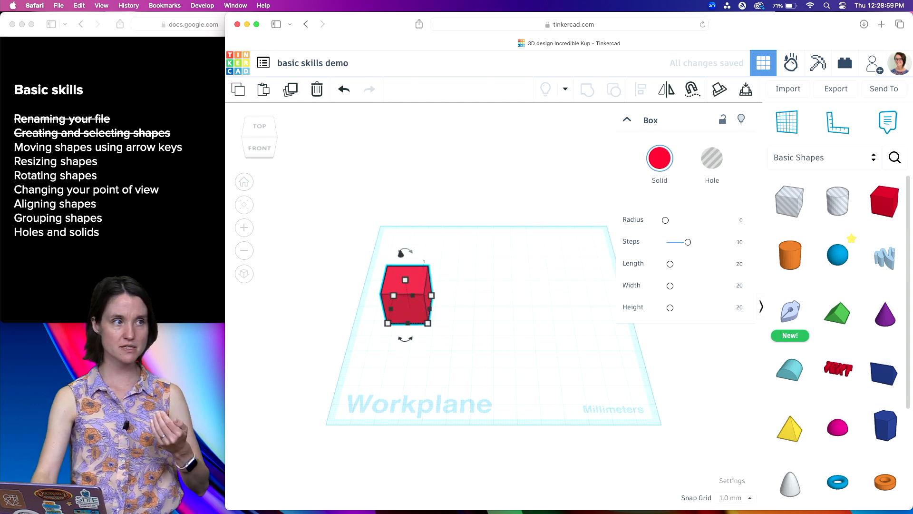
key(Up)
key(Up)
key(Up)
key(Up)
key(Up)
key(Up)
key(Up)
key(Up)
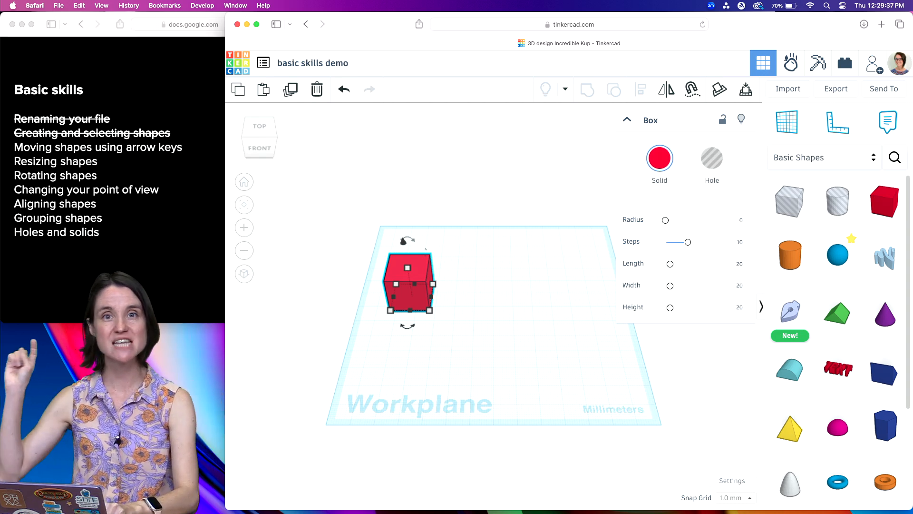
- Raise the red box vertically until it floats well above the workplane
key(Up)
key(Up)
key(Up)
key(Up)
key(Up)
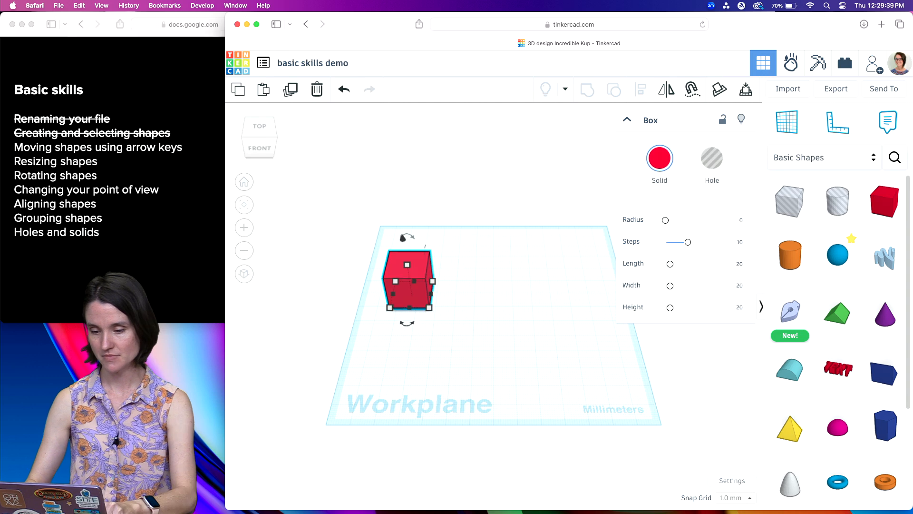
key(Up)
key(Up)
key(Up)
key(Up)
key(Up)
key(Up)
key(Up)
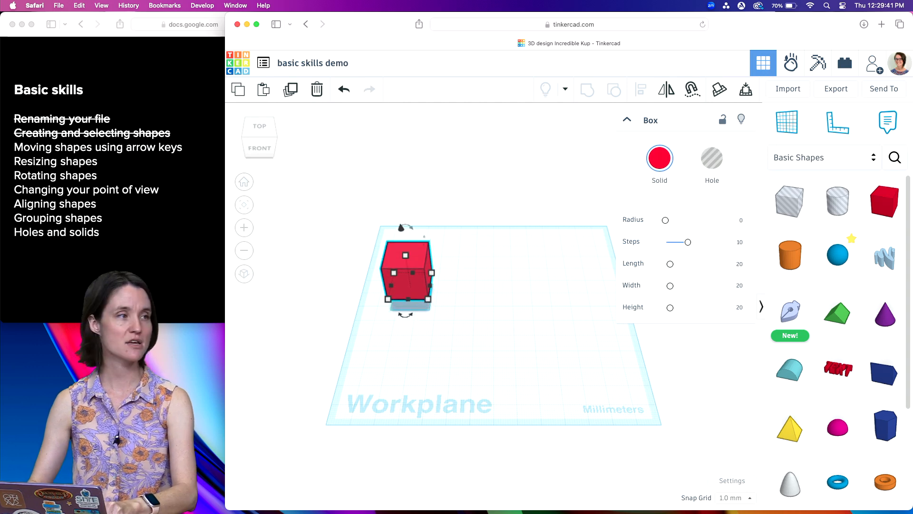
key(Up)
key(Up)
key(Up)
key(Up)
key(Up)
key(Up)
key(Up)
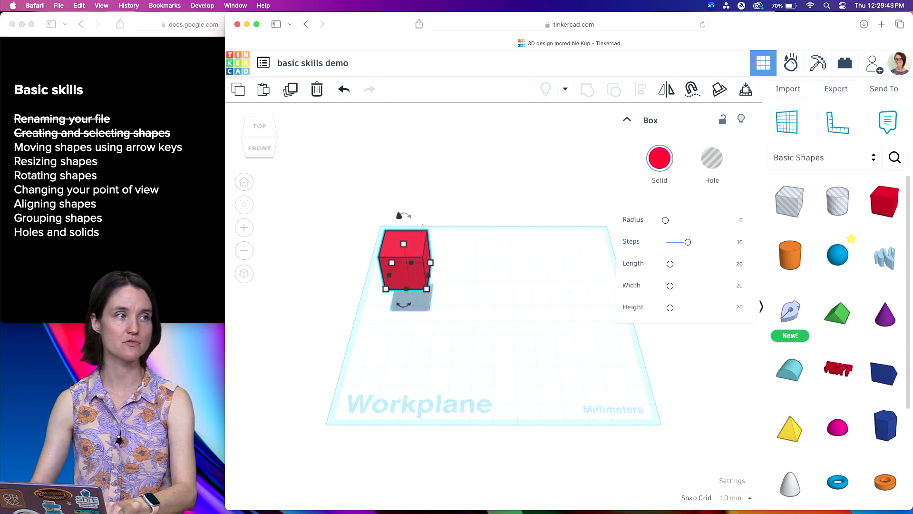
key(Up)
key(Up)
key(Up)
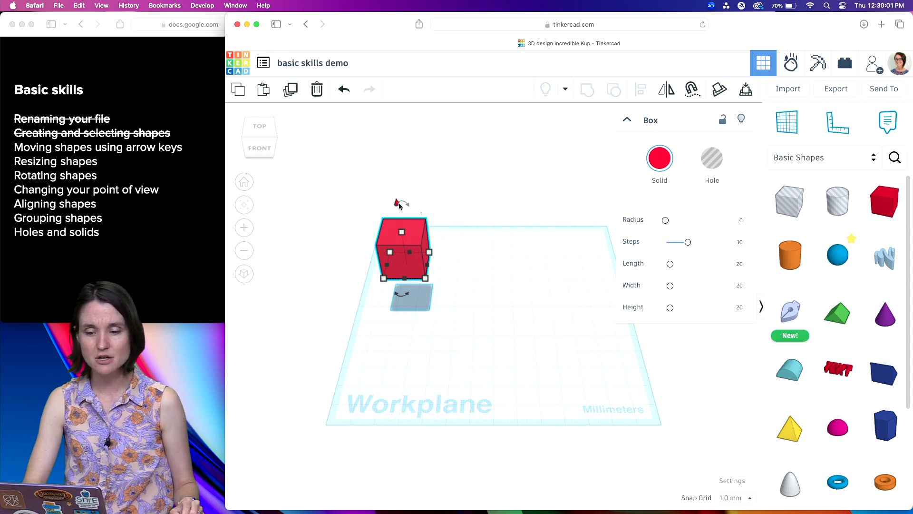
- Lower the floating red box with its height handle and drop it onto the workplane
drag(402, 208, 400, 206)
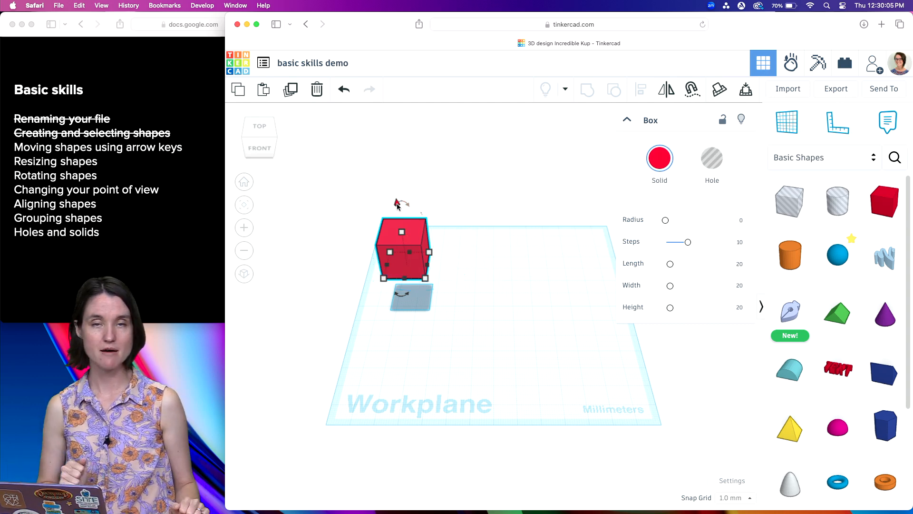
mouse_move(398, 205)
mouse_down()
mouse_move(399, 152)
mouse_move(410, 281)
mouse_move(400, 211)
mouse_up()
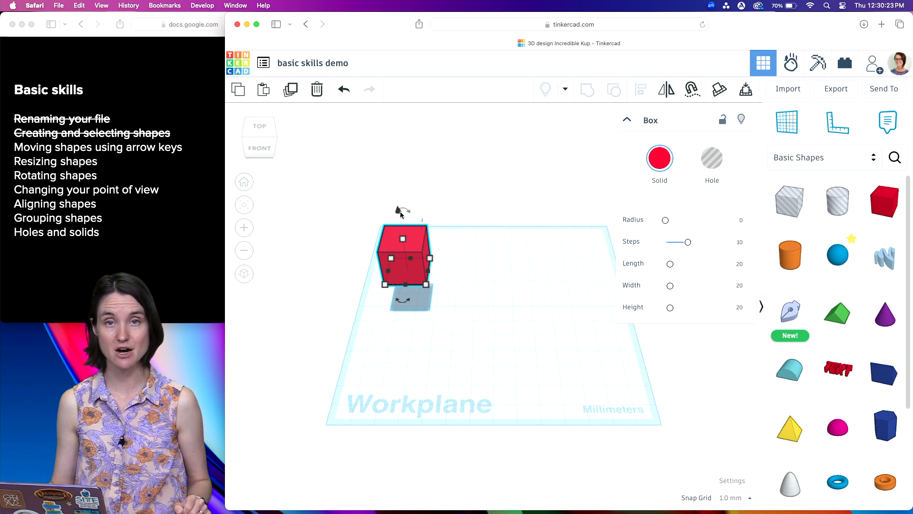
key(d)
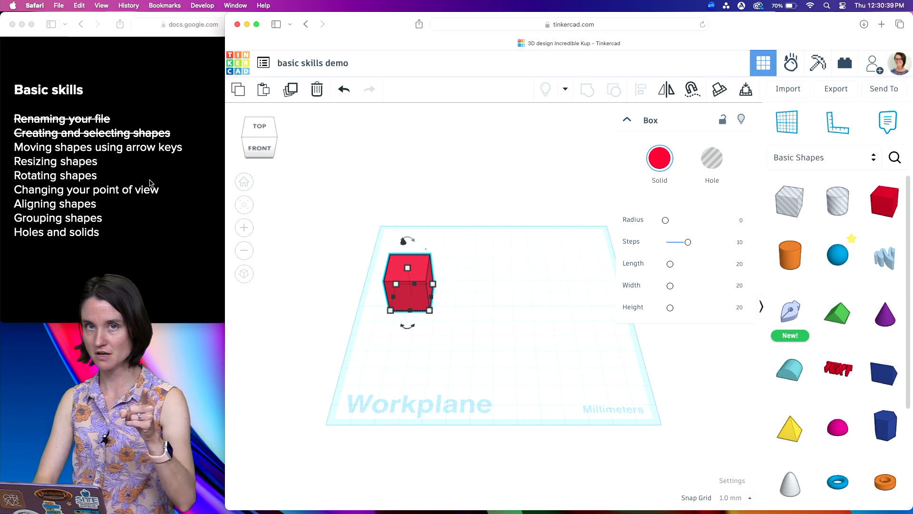
- Switch to the Google Docs checklist, strike through "Moving shapes using arrow keys", and return to Tinkercad
click(150, 183)
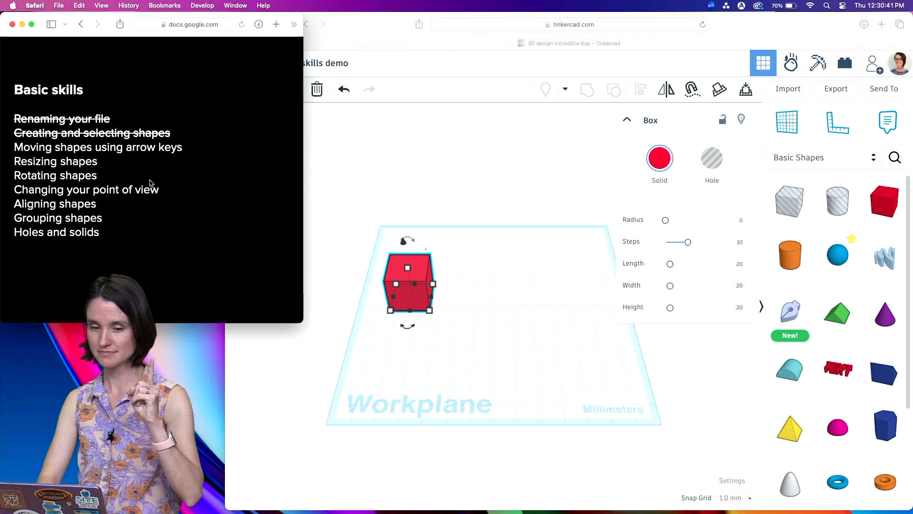
click(122, 173)
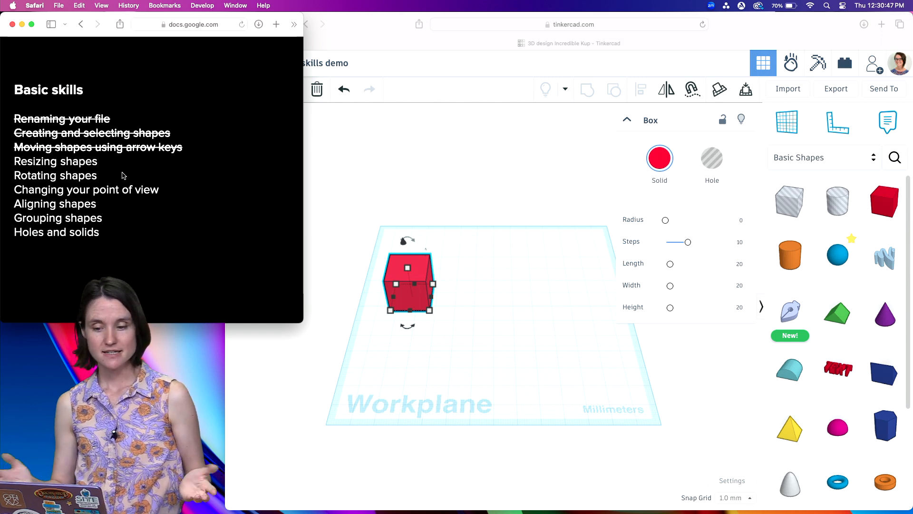
click(455, 337)
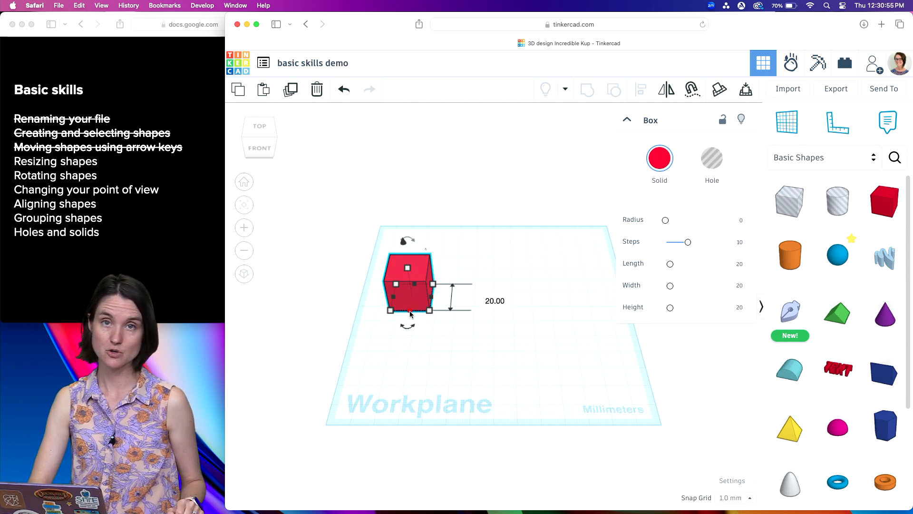
- Stretch the red box's base to about 32 mm wide by 30 mm deep and make the box taller
drag(410, 313, 452, 325)
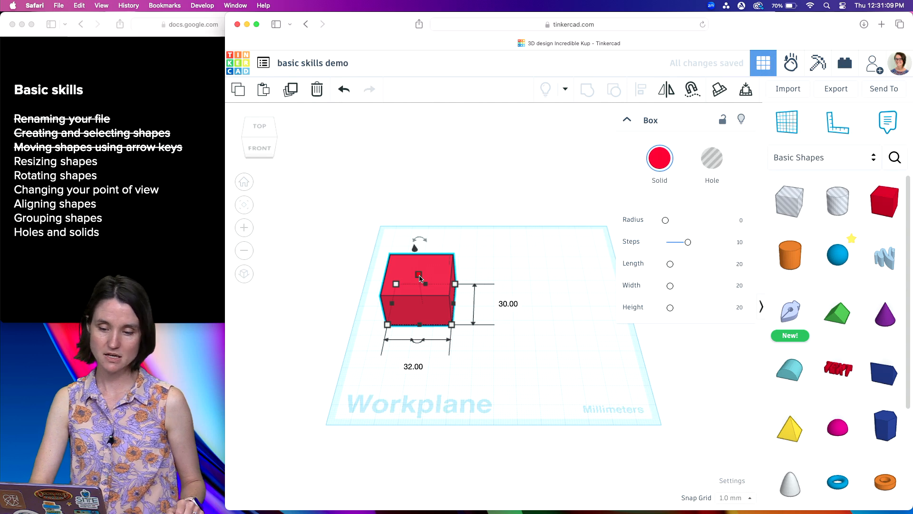
drag(420, 278, 400, 241)
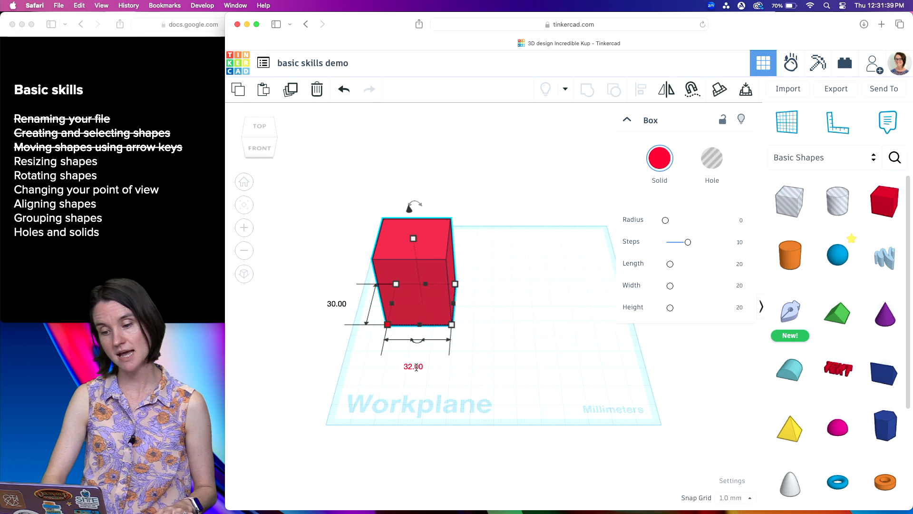
- Set the red box's width to 15 mm and its height to 5 mm, and deselect it
click(416, 367)
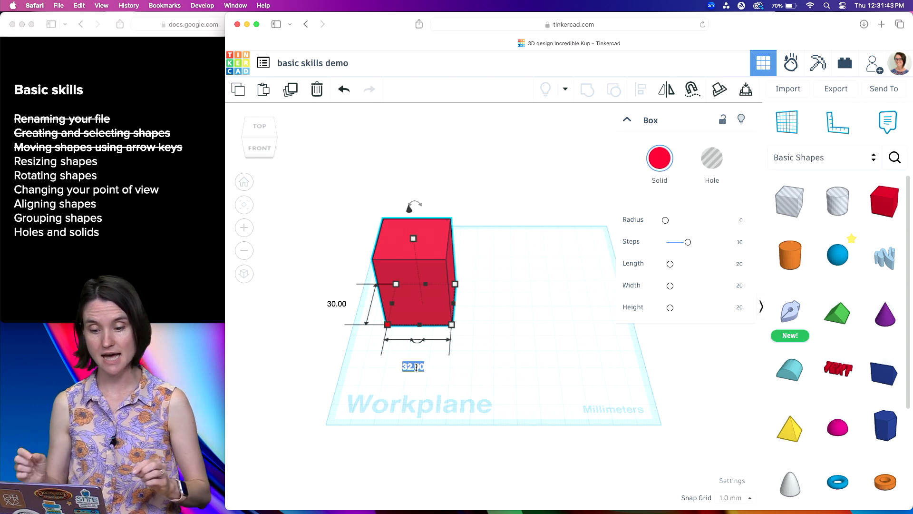
text(15)
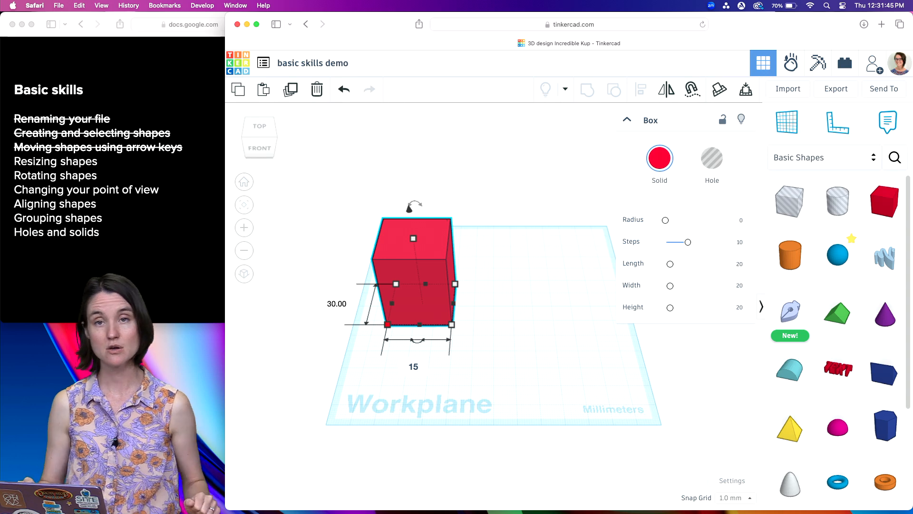
key(Return)
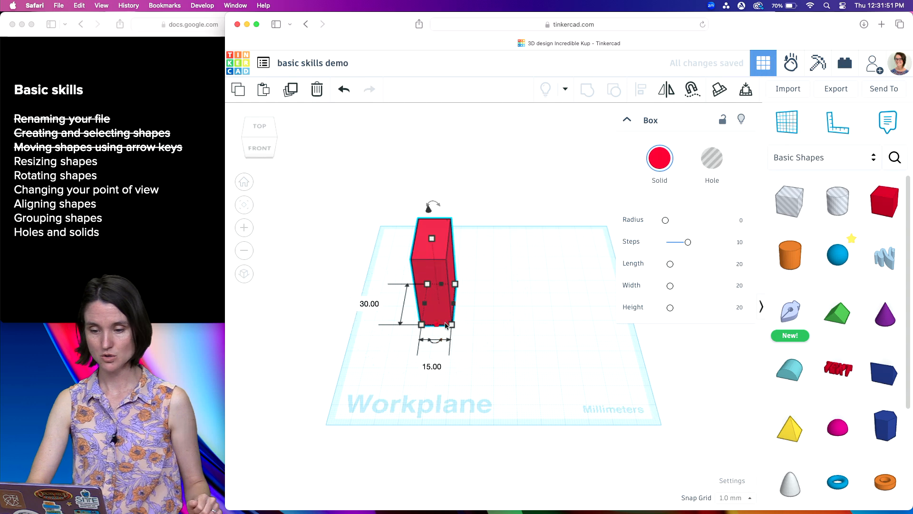
mouse_move(432, 237)
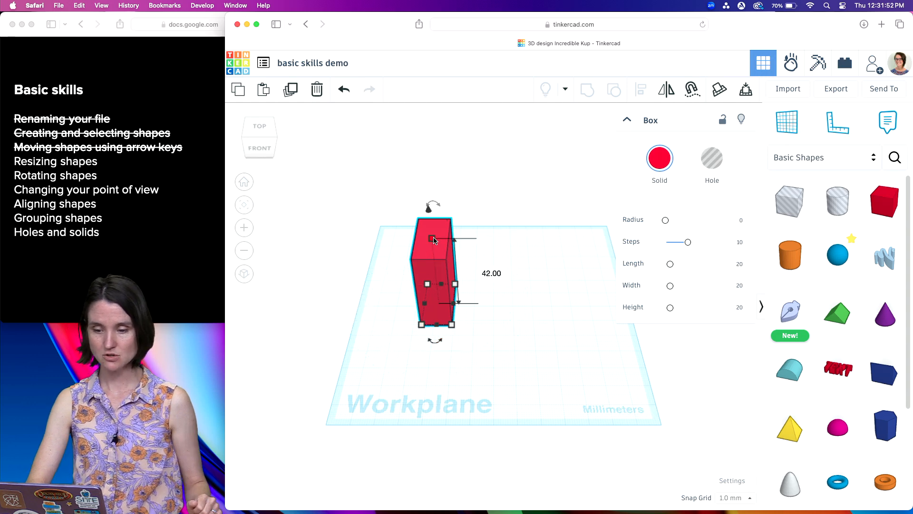
click(491, 273)
text(5)
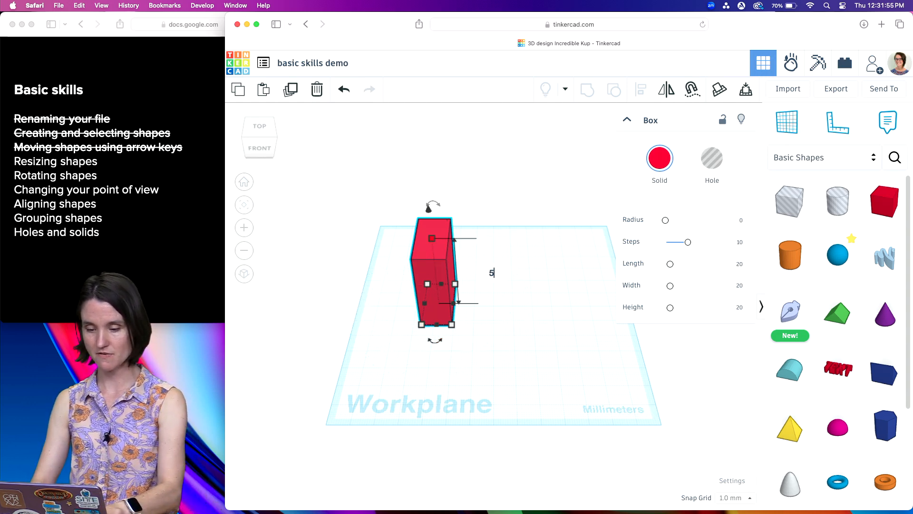
key(Return)
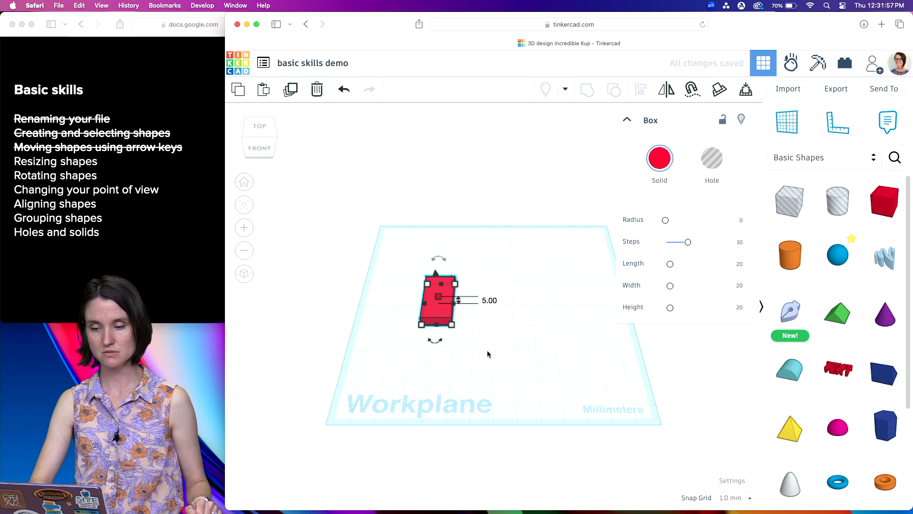
click(402, 268)
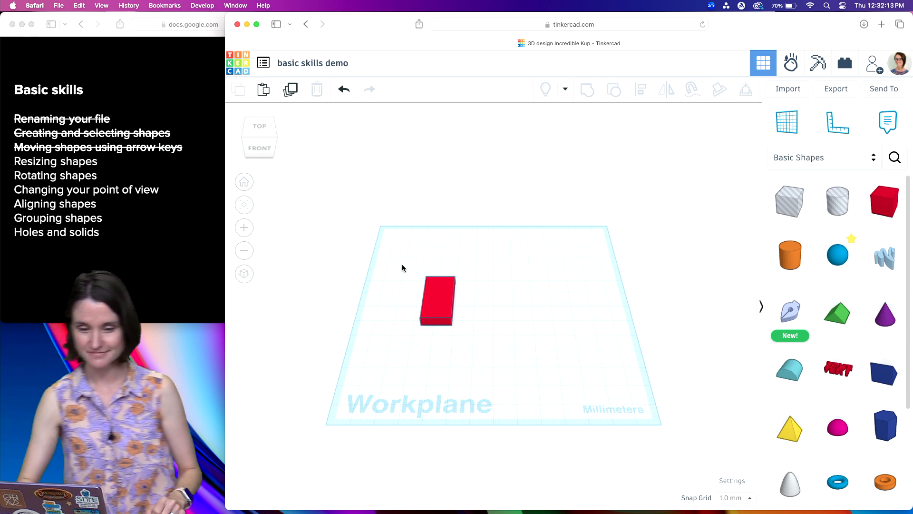
- Switch to the Google Docs checklist, strike through "Resizing shapes", and return to Tinkercad
click(107, 176)
click(117, 177)
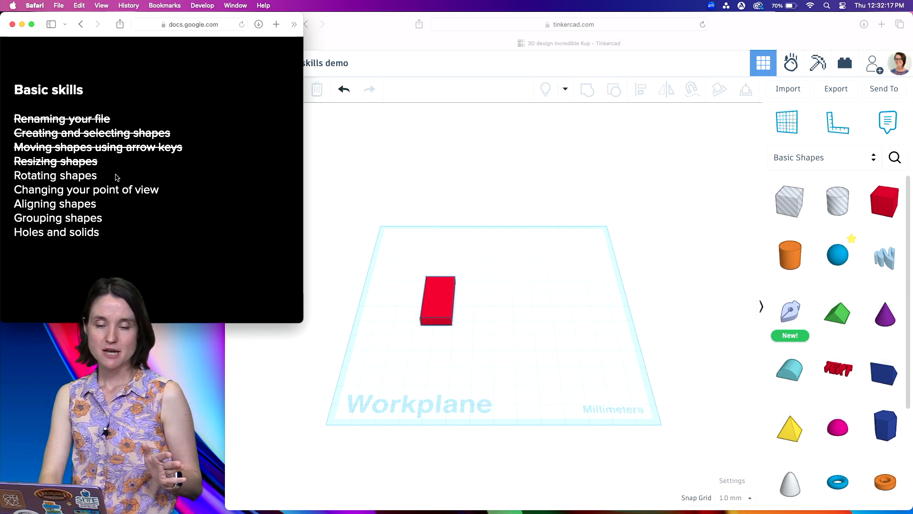
click(458, 331)
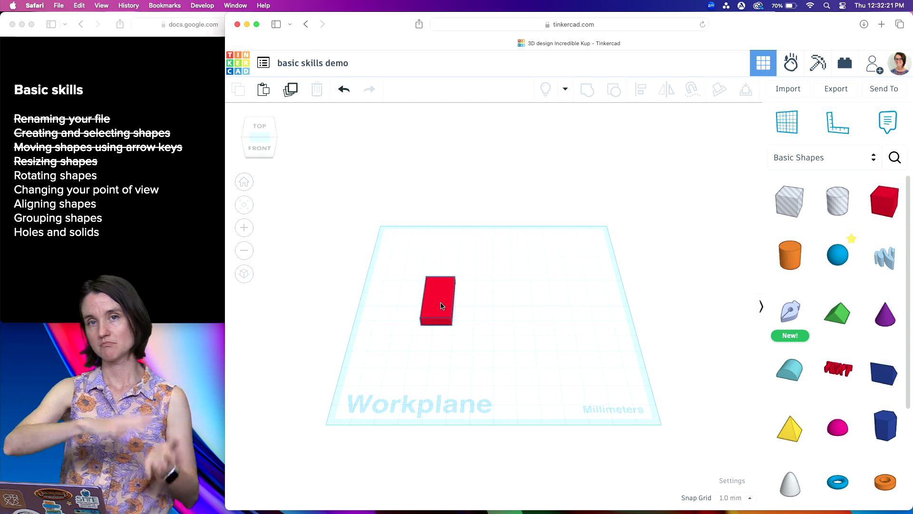
- Select the flat red box and try rotating it with its upright and horizontal rotation handles, leaving it at 0°
scroll(442, 305, up, 5)
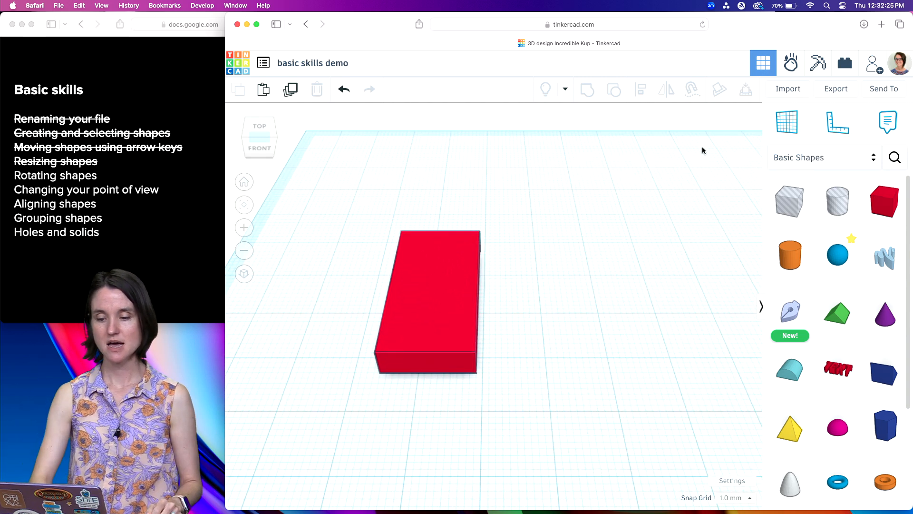
click(434, 278)
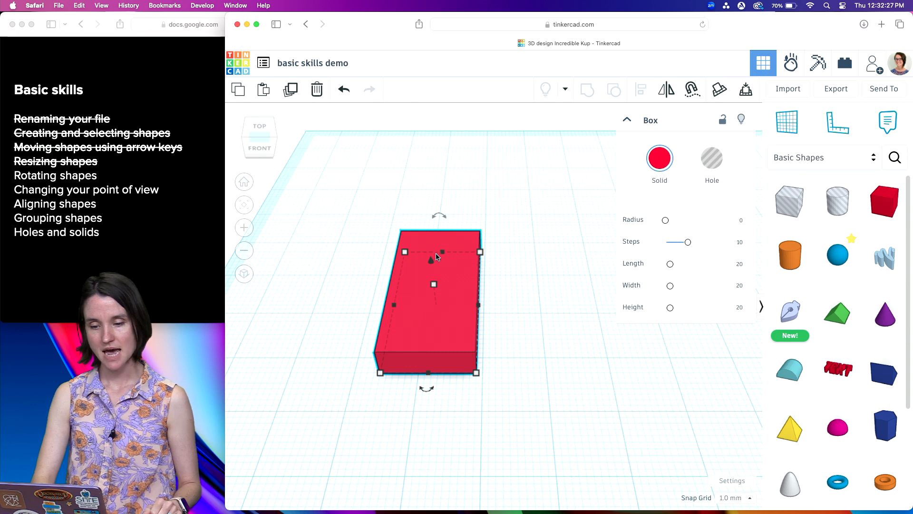
mouse_move(442, 221)
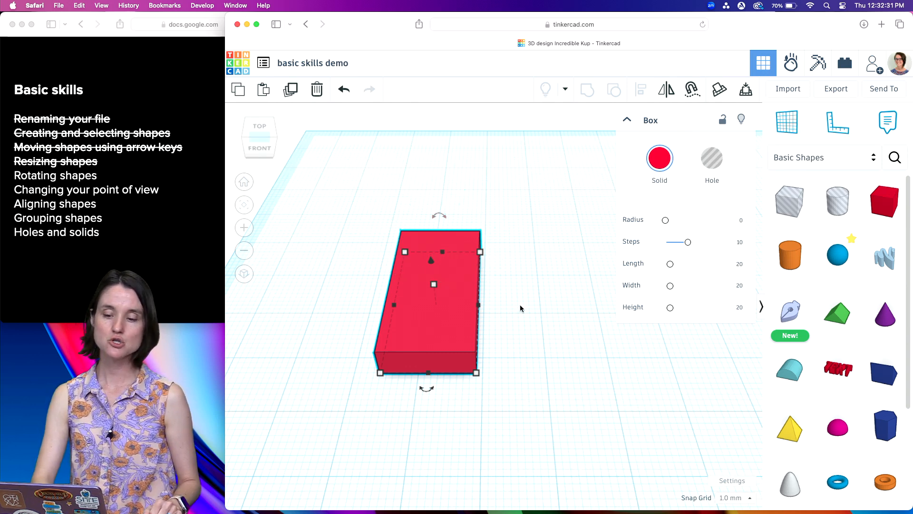
mouse_move(427, 394)
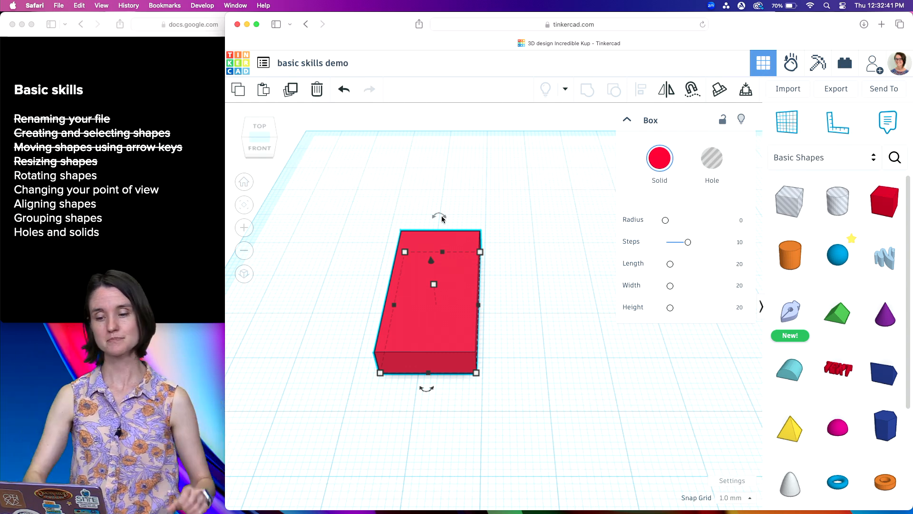
mouse_move(439, 214)
mouse_down()
mouse_move(466, 228)
mouse_move(462, 257)
mouse_move(424, 258)
mouse_move(413, 235)
mouse_move(433, 210)
mouse_move(430, 245)
mouse_move(457, 226)
mouse_move(439, 222)
mouse_up()
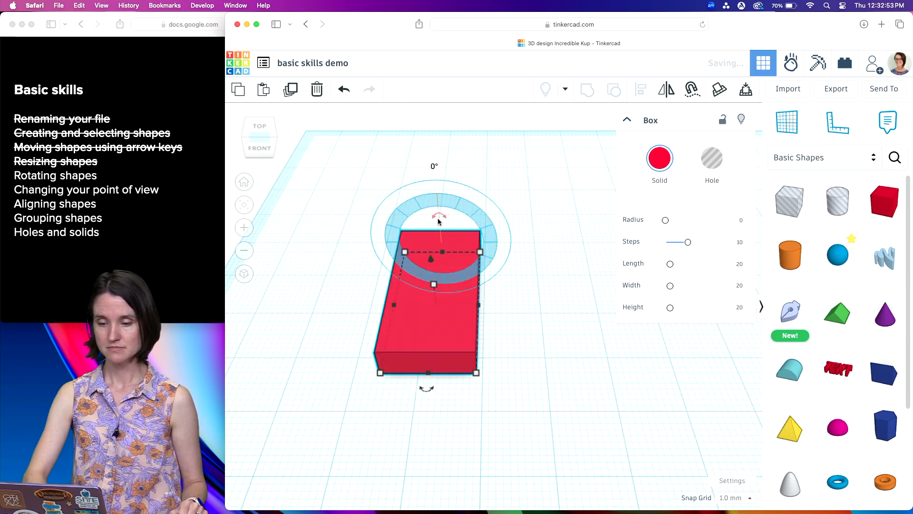
click(427, 393)
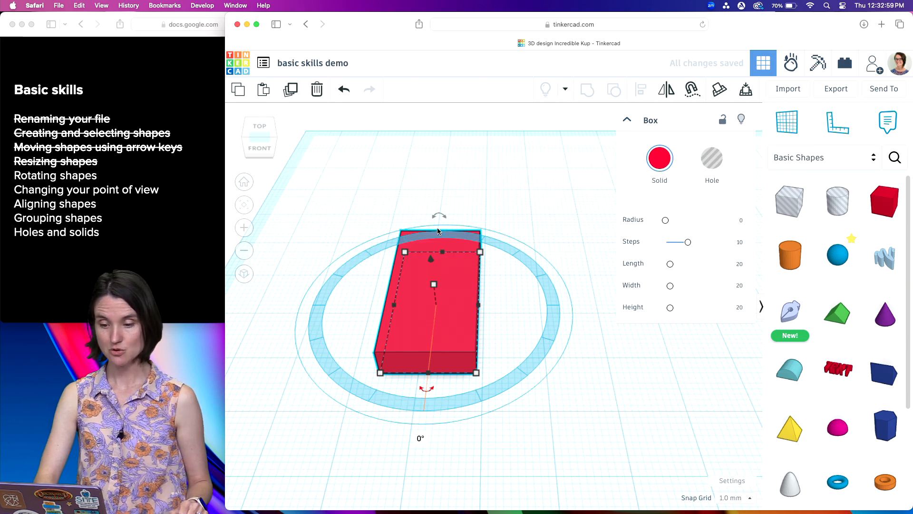
click(428, 394)
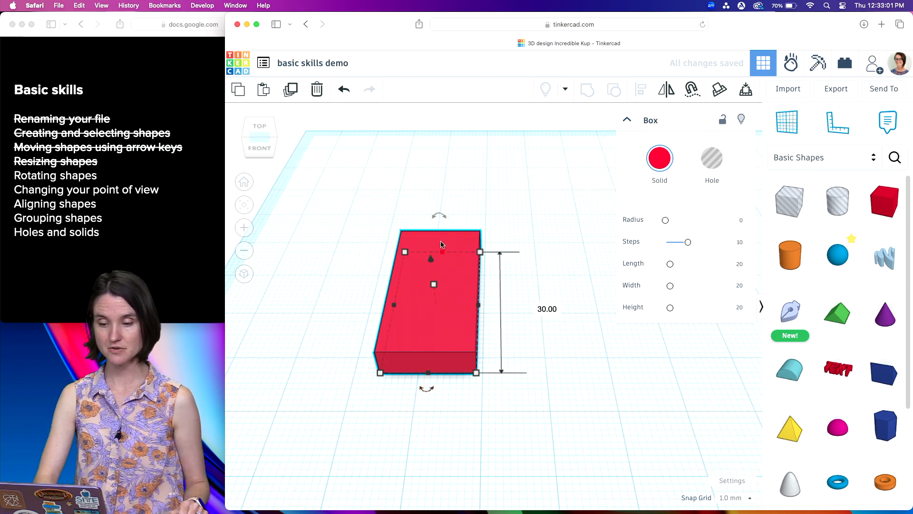
mouse_move(439, 220)
drag(439, 220, 439, 220)
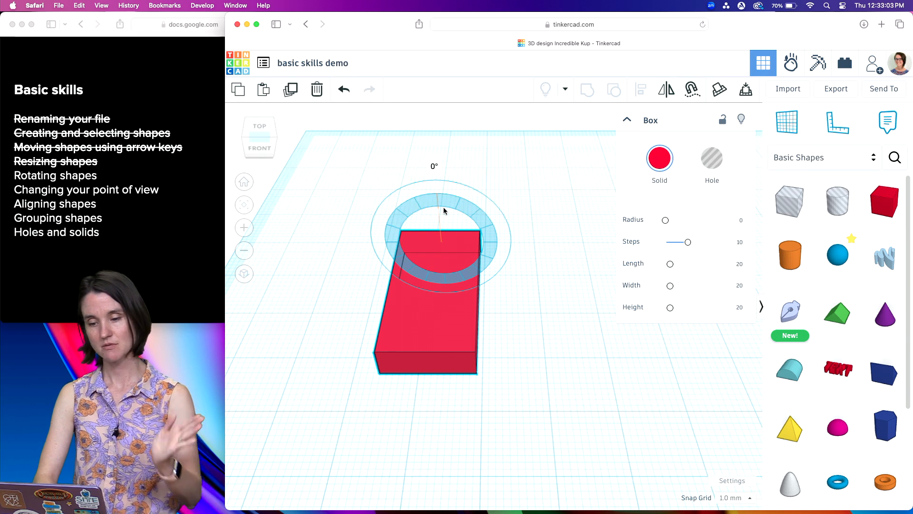
mouse_move(443, 207)
mouse_down()
mouse_move(471, 211)
mouse_move(487, 236)
mouse_move(439, 201)
mouse_up()
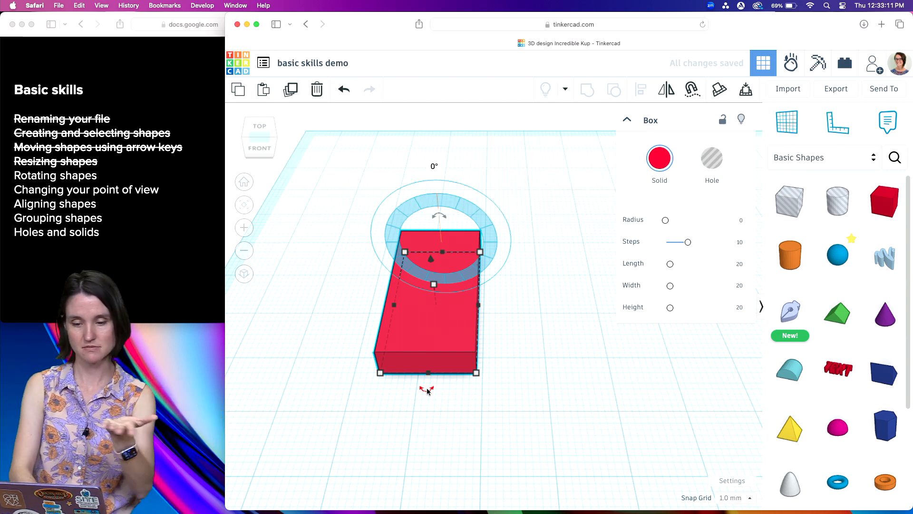
mouse_move(427, 391)
mouse_down()
mouse_move(444, 397)
mouse_move(506, 355)
mouse_move(511, 298)
mouse_move(475, 365)
mouse_move(369, 355)
mouse_move(369, 302)
mouse_move(406, 394)
mouse_move(420, 405)
mouse_up()
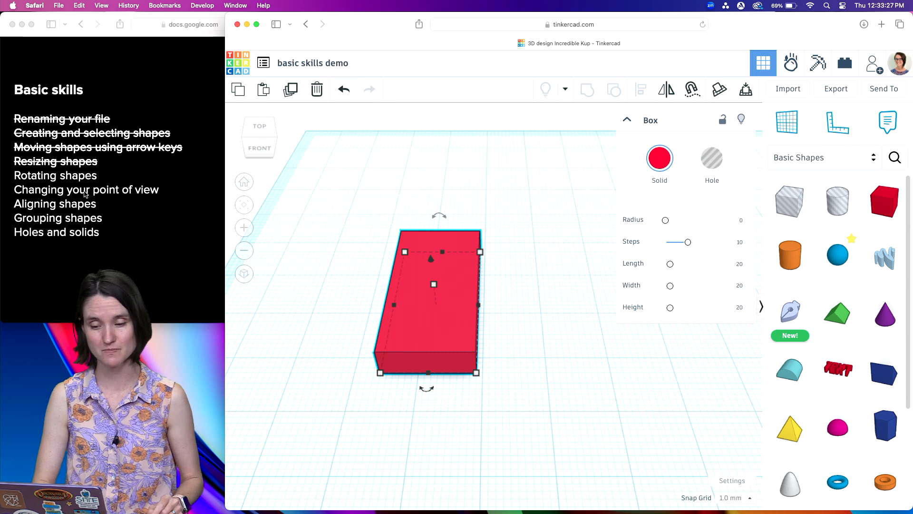
- Collapse the box's properties and demonstrate zooming in and out on the workplane
click(627, 121)
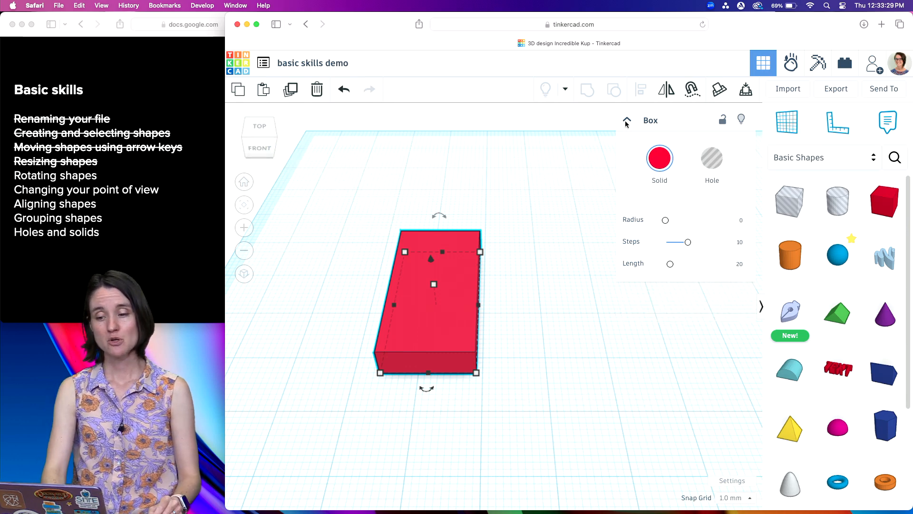
scroll(563, 297, down, 3)
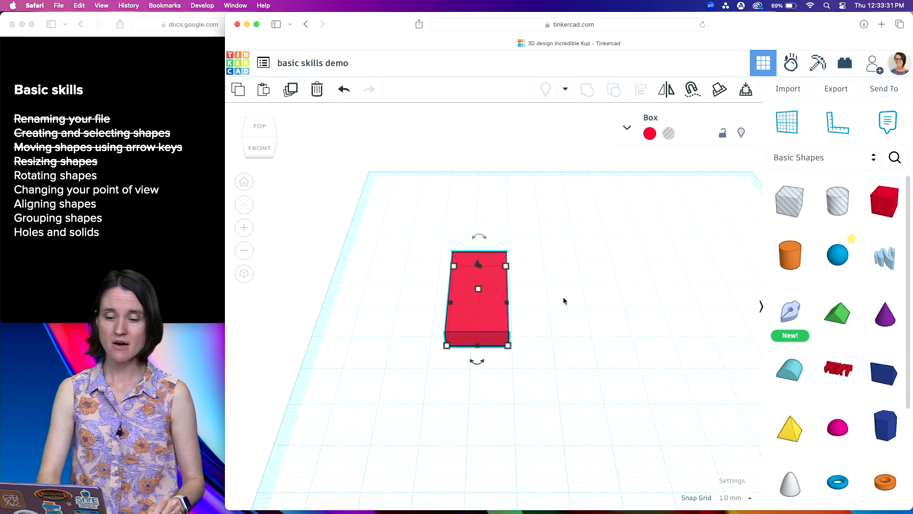
scroll(563, 298, down, 3)
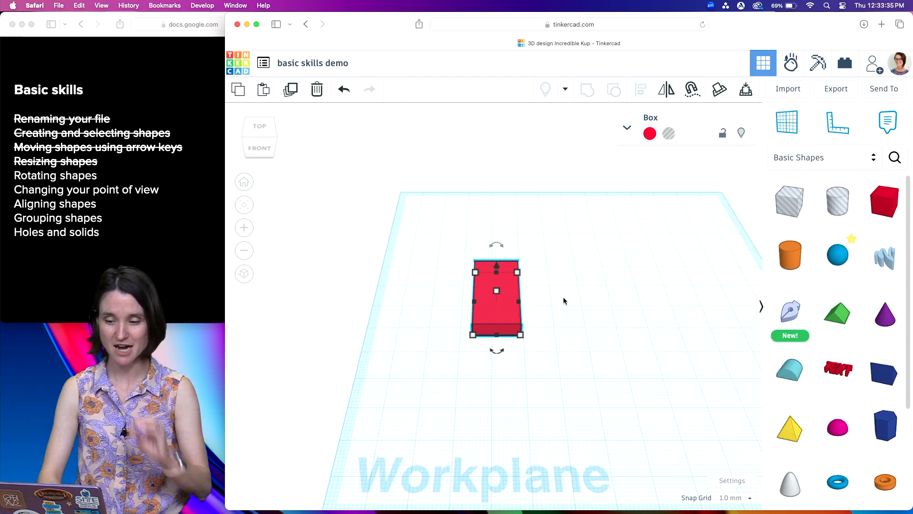
scroll(564, 297, up, 2)
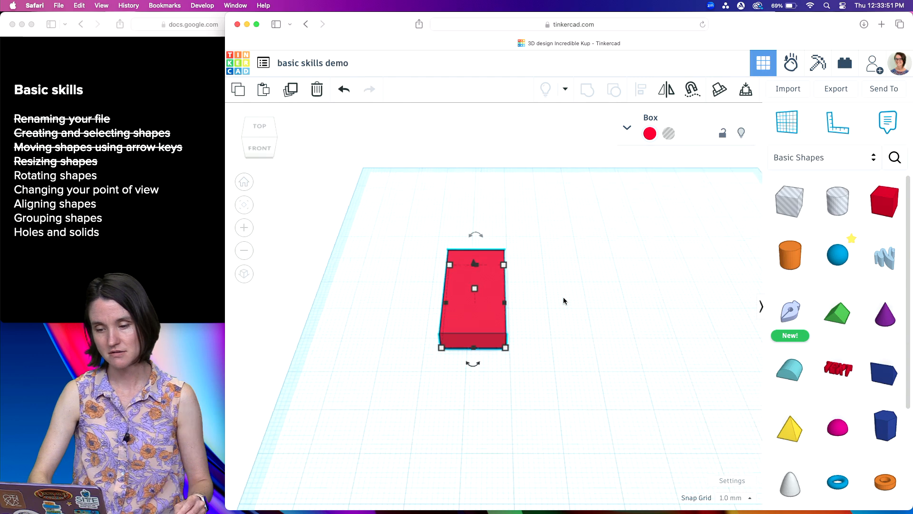
scroll(563, 301, up, 6)
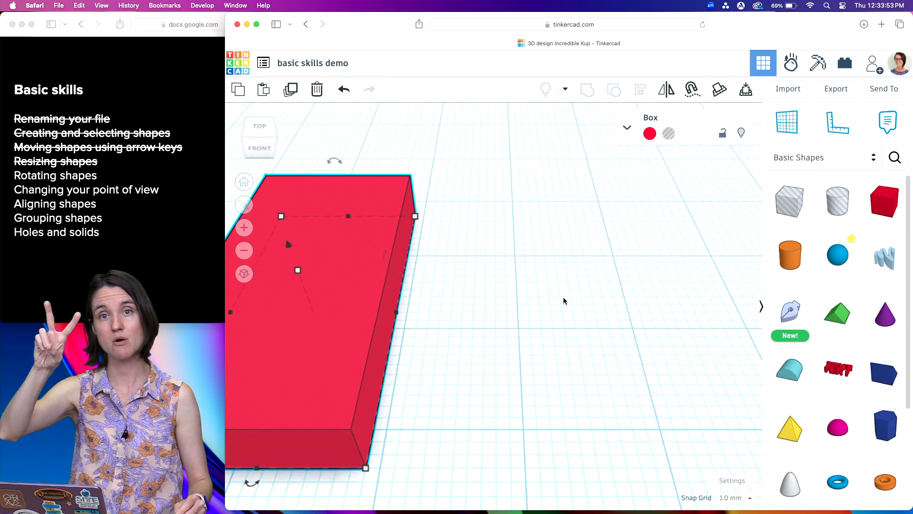
scroll(563, 301, down, 6)
scroll(563, 301, down, 2)
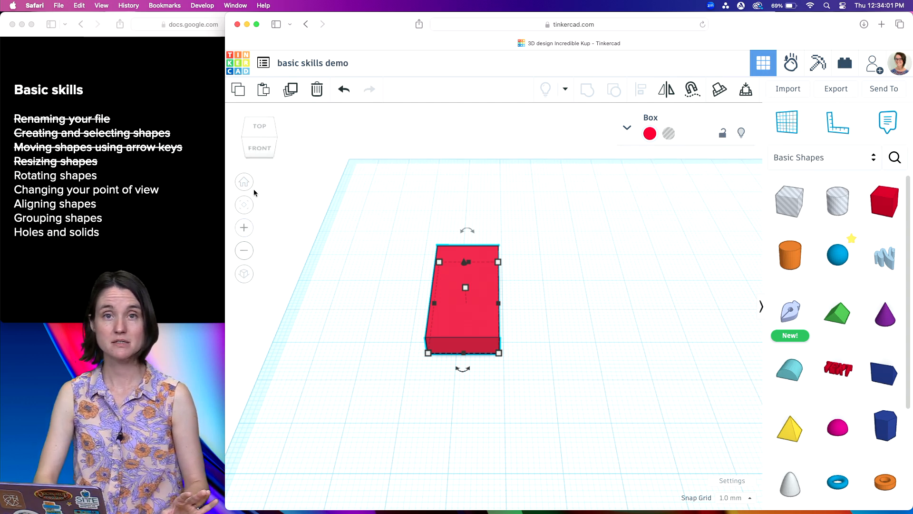
- Orbit to a lower front angle using the view cube, try stepwise zooming, and reset to the home view
click(260, 150)
mouse_move(260, 151)
mouse_down()
mouse_move(268, 147)
mouse_move(257, 151)
mouse_move(256, 141)
mouse_move(260, 148)
mouse_up()
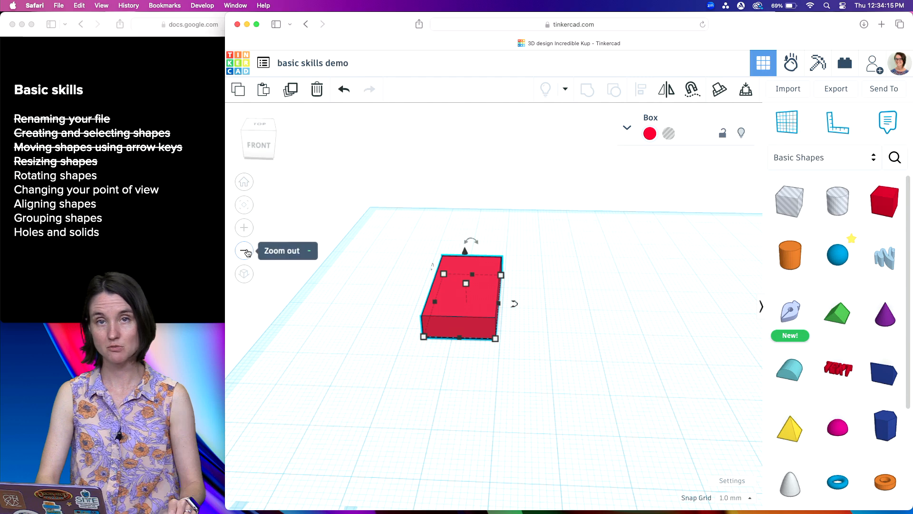
click(247, 231)
click(246, 232)
click(247, 232)
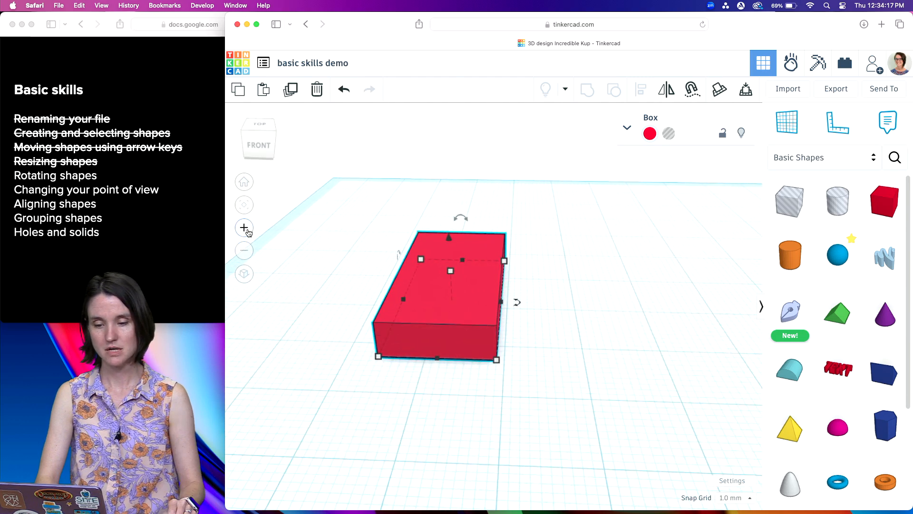
click(247, 232)
click(247, 209)
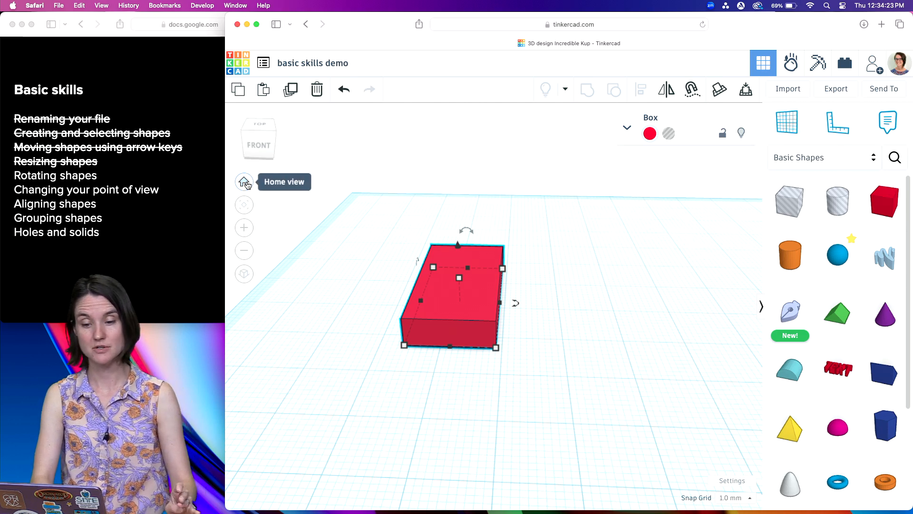
click(244, 182)
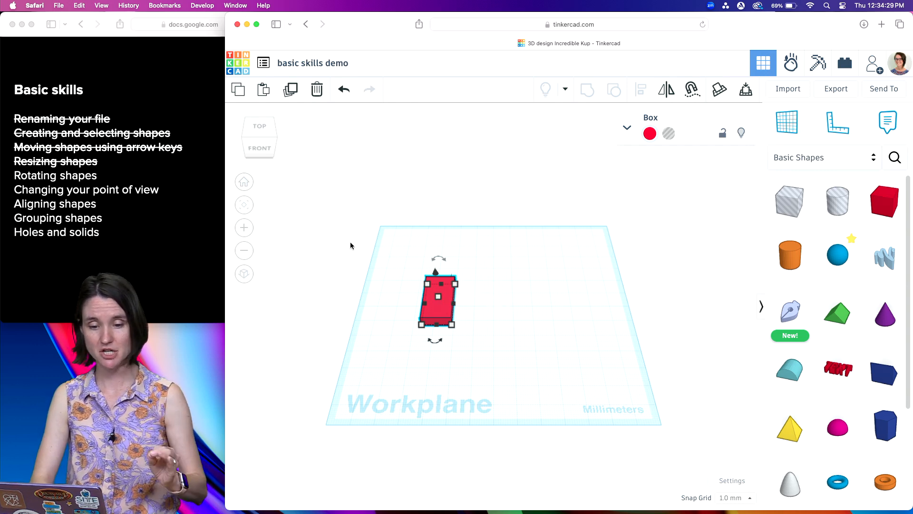
- Try rotating the red box with its side rotation handle while viewing it from the front-right corner, and deselect it
click(473, 332)
click(244, 181)
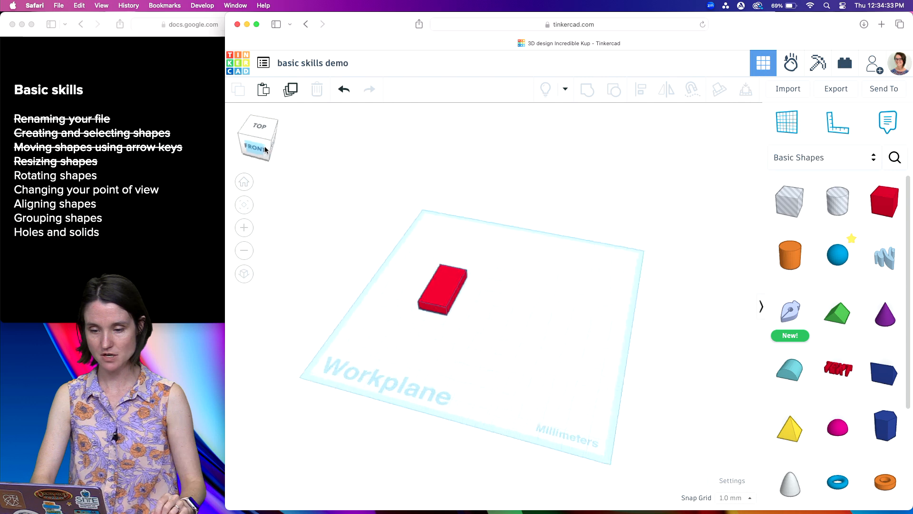
scroll(435, 266, up, 4)
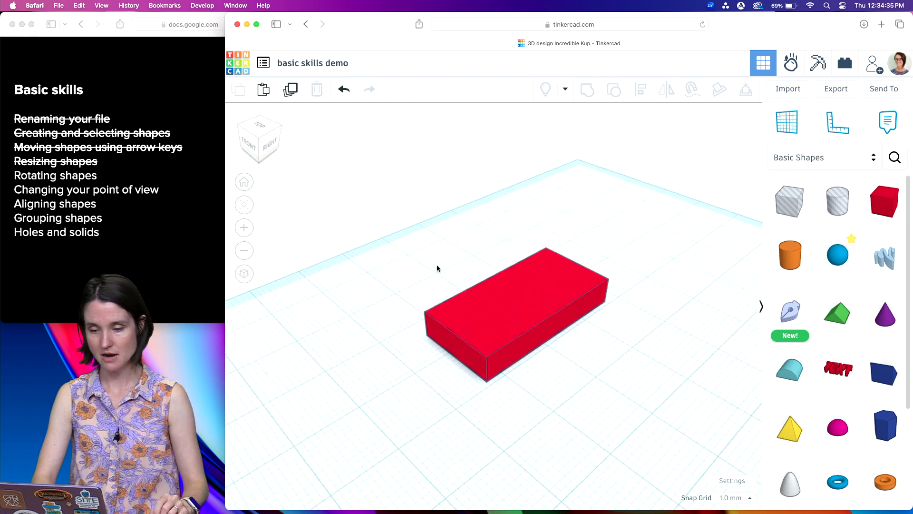
click(490, 285)
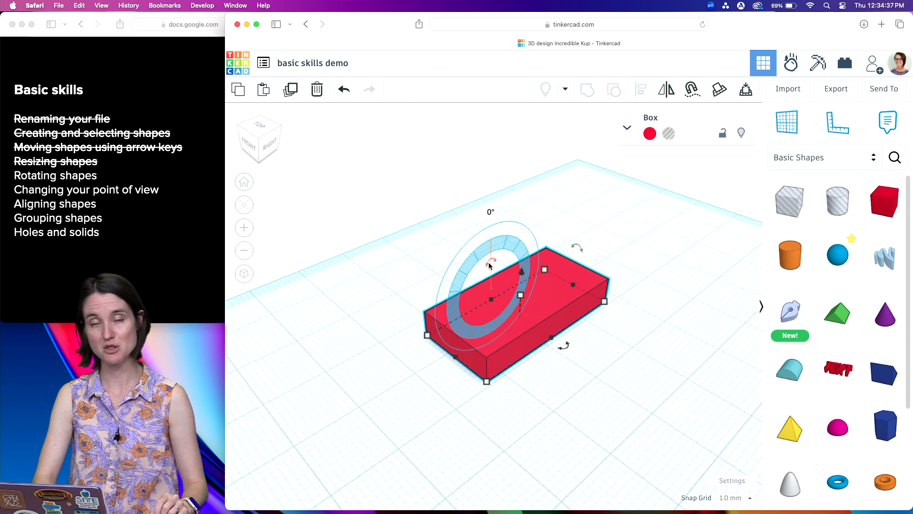
mouse_move(490, 265)
mouse_down()
mouse_move(497, 249)
mouse_move(473, 250)
mouse_move(551, 208)
mouse_move(499, 228)
mouse_move(490, 295)
mouse_move(486, 284)
mouse_move(501, 261)
mouse_move(494, 299)
mouse_move(493, 163)
mouse_move(551, 167)
mouse_move(566, 179)
mouse_move(505, 174)
mouse_move(427, 253)
mouse_move(404, 351)
mouse_move(527, 168)
mouse_move(489, 276)
mouse_up()
click(382, 302)
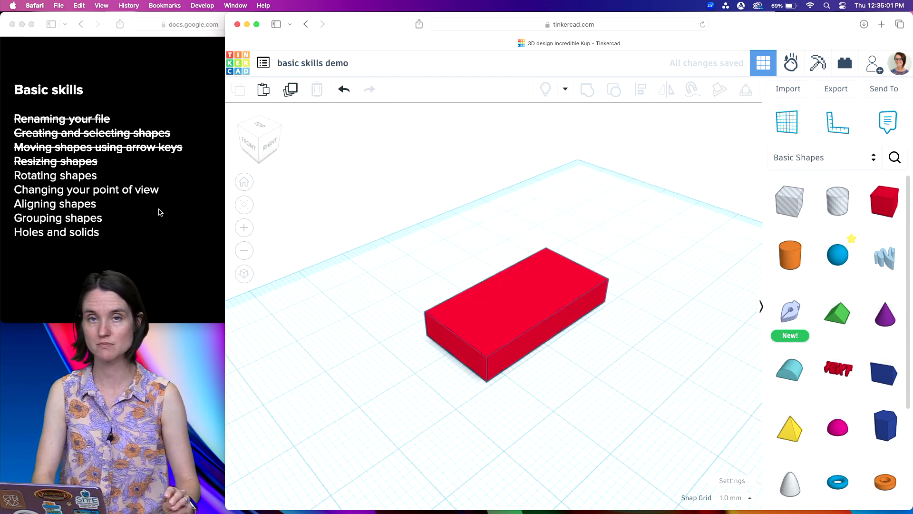
- Switch to the Google Docs checklist and strike through "Rotating shapes" and "Changing your point of view"
click(159, 208)
click(160, 209)
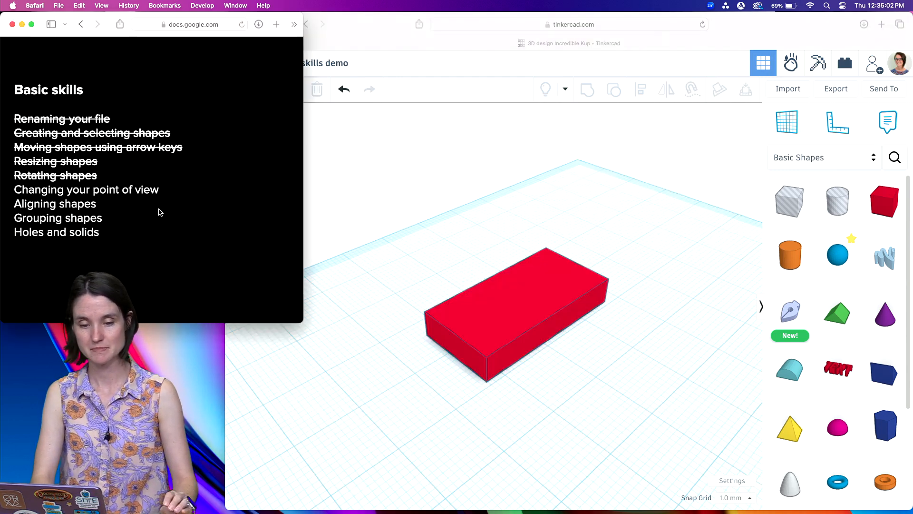
click(134, 211)
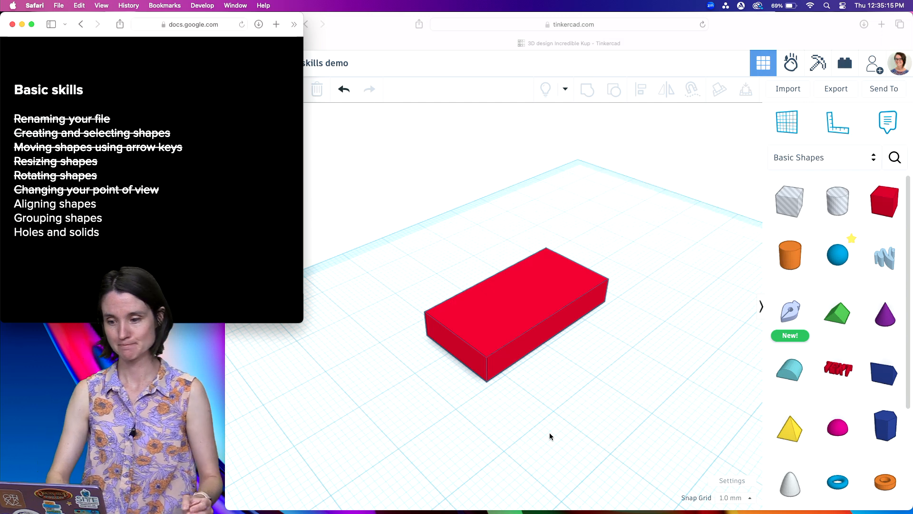
- Switch back to Tinkercad, delete the red box in the home view, and undo the deletion
click(587, 395)
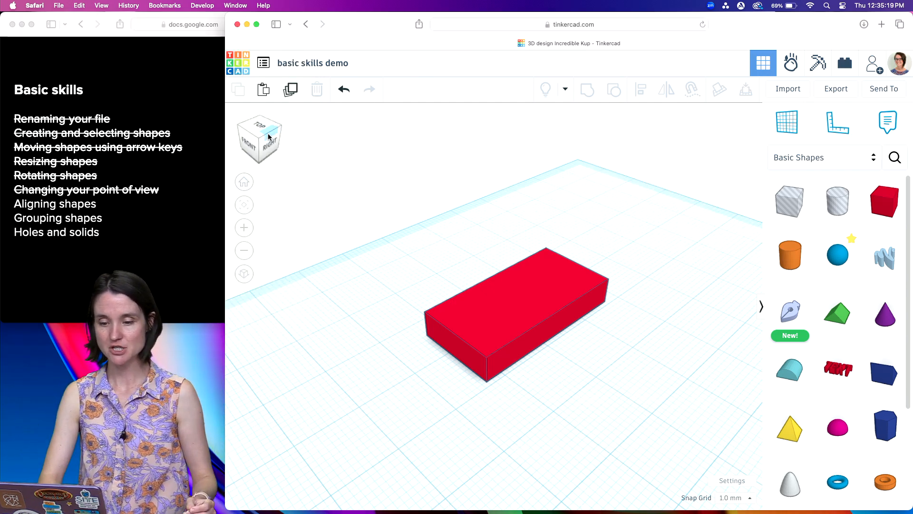
click(244, 182)
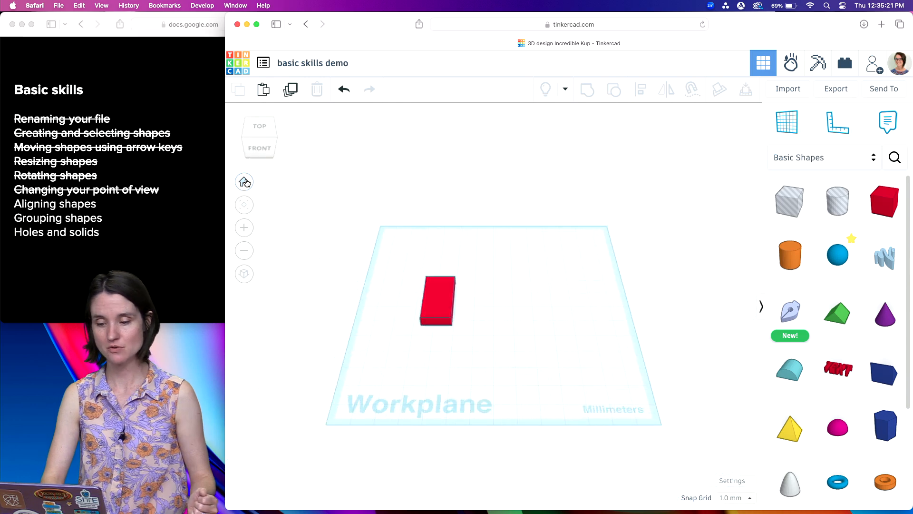
click(439, 300)
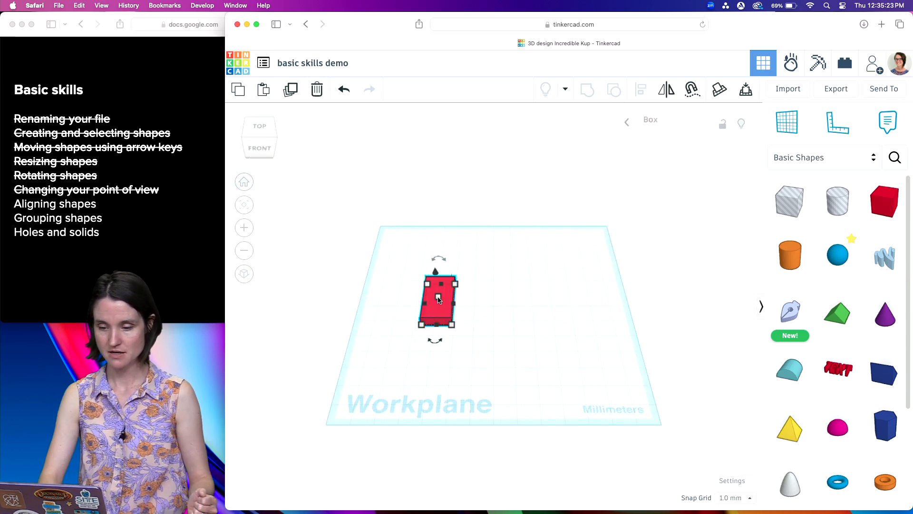
key(Delete)
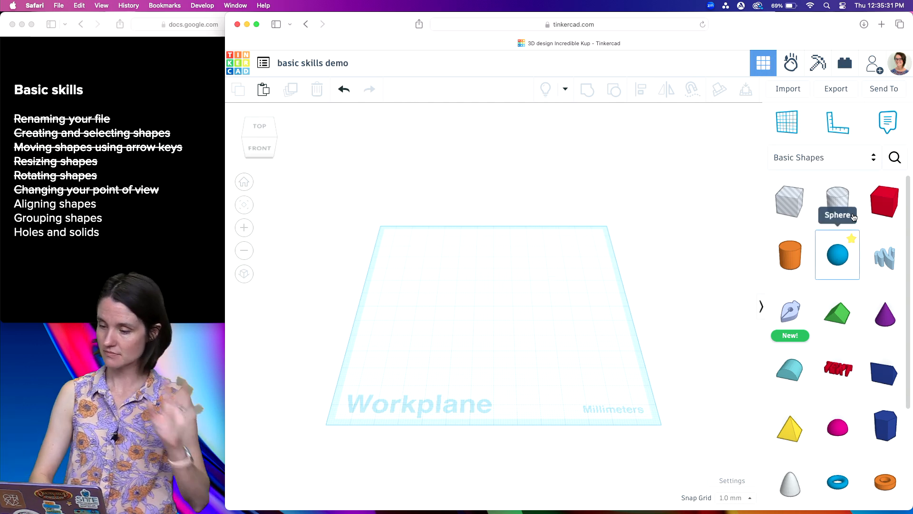
key(super+z)
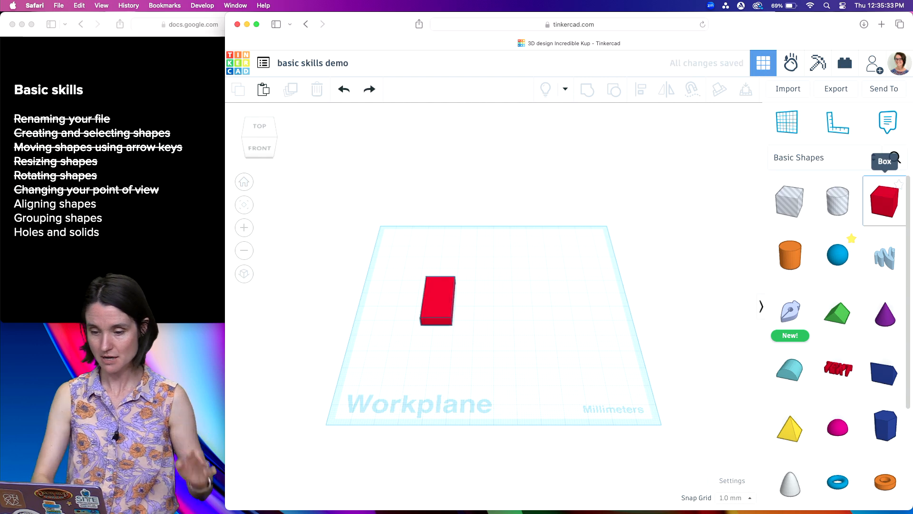
- Delete the red box from the workplane and return to the home view
scroll(454, 292, up, 5)
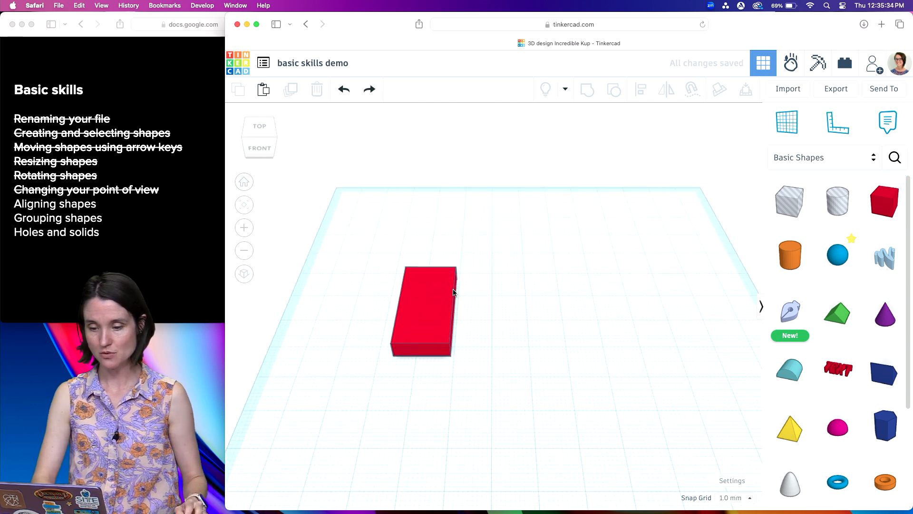
click(419, 337)
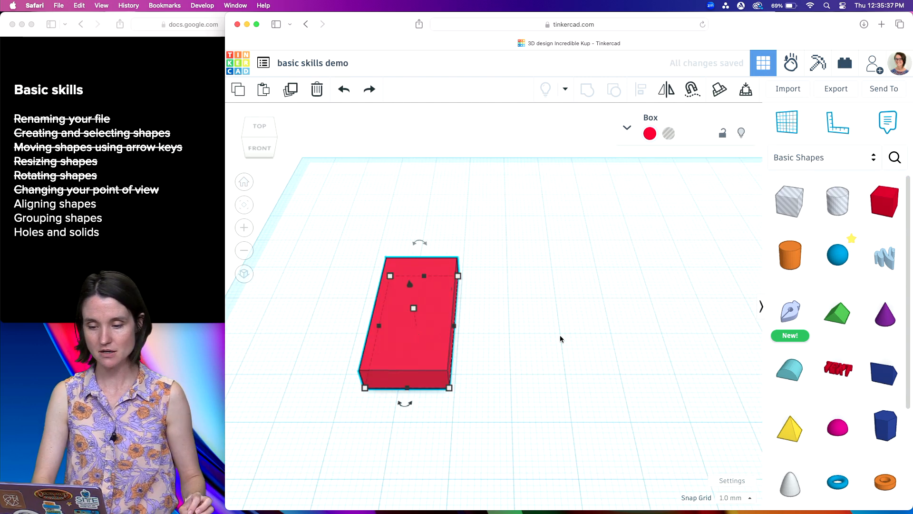
click(318, 90)
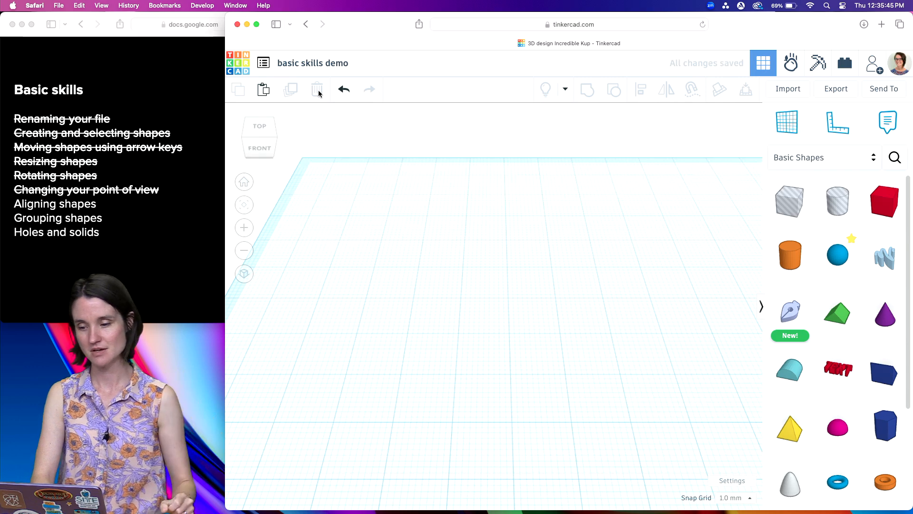
click(244, 183)
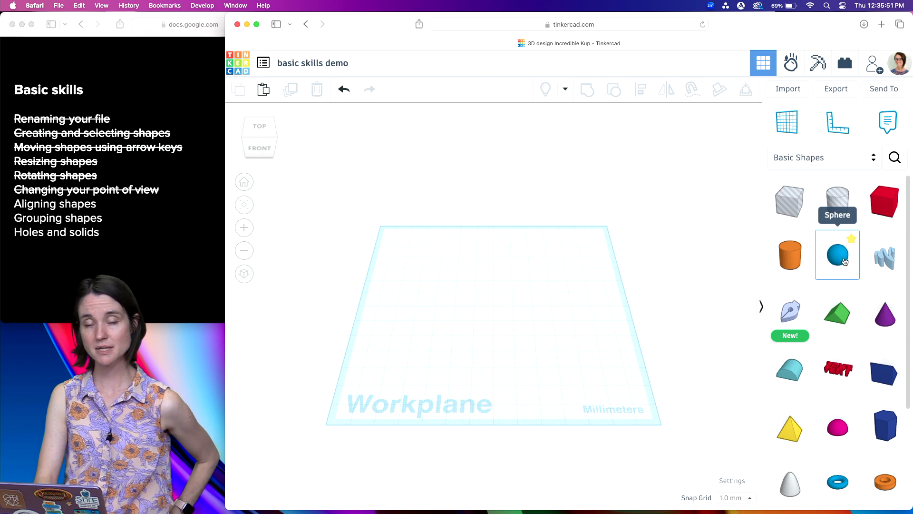
- Place three spheres apart from each other on the workplane and deselect them
drag(844, 261, 433, 311)
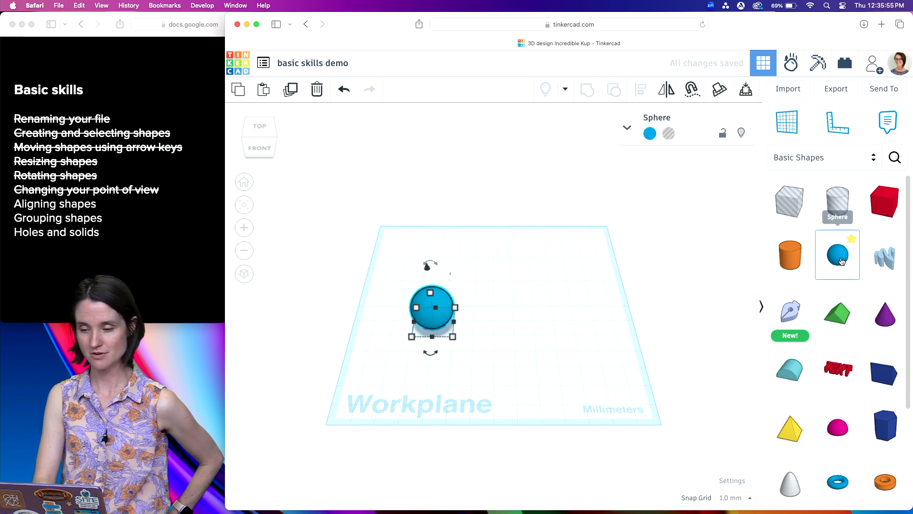
drag(839, 261, 478, 285)
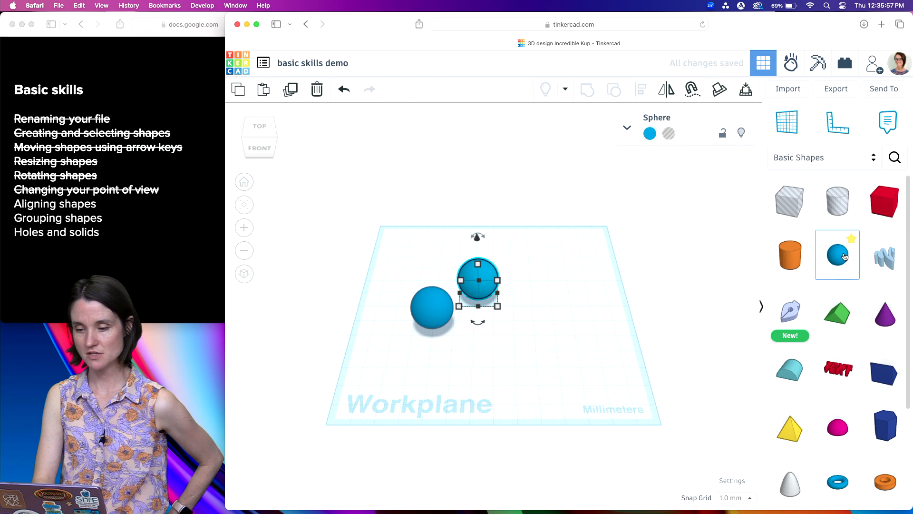
drag(837, 255, 548, 300)
click(489, 372)
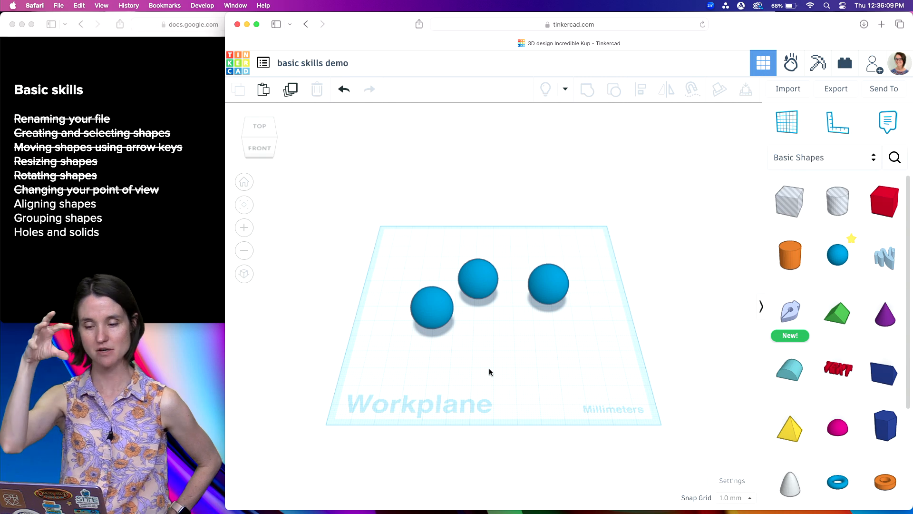
- Nudge the middle sphere sideways toward the right-hand sphere
click(478, 280)
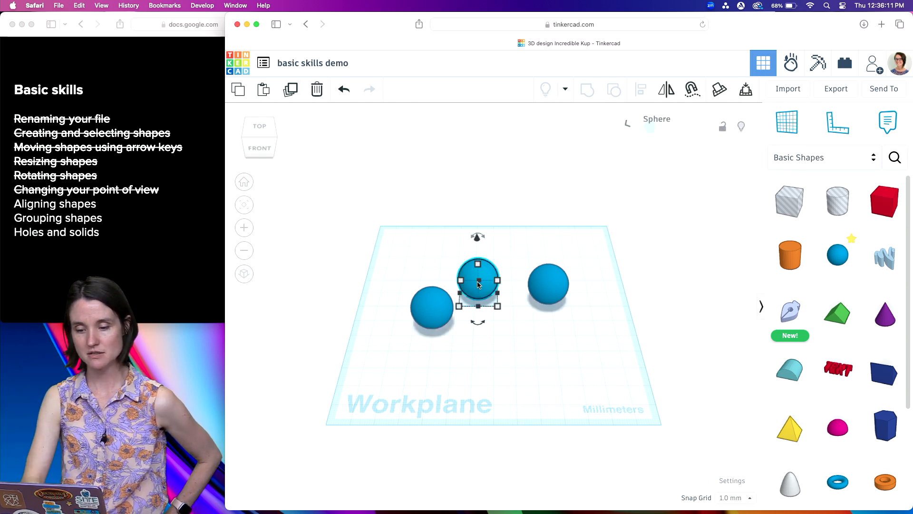
scroll(478, 281, up, 5)
mouse_move(499, 251)
mouse_down()
mouse_move(475, 261)
mouse_move(593, 281)
mouse_move(570, 304)
mouse_move(498, 300)
mouse_move(522, 235)
mouse_move(491, 317)
mouse_move(496, 260)
mouse_up()
key(Right)
key(Right)
key(Right)
key(Right)
key(Right)
key(Right)
key(Right)
key(Right)
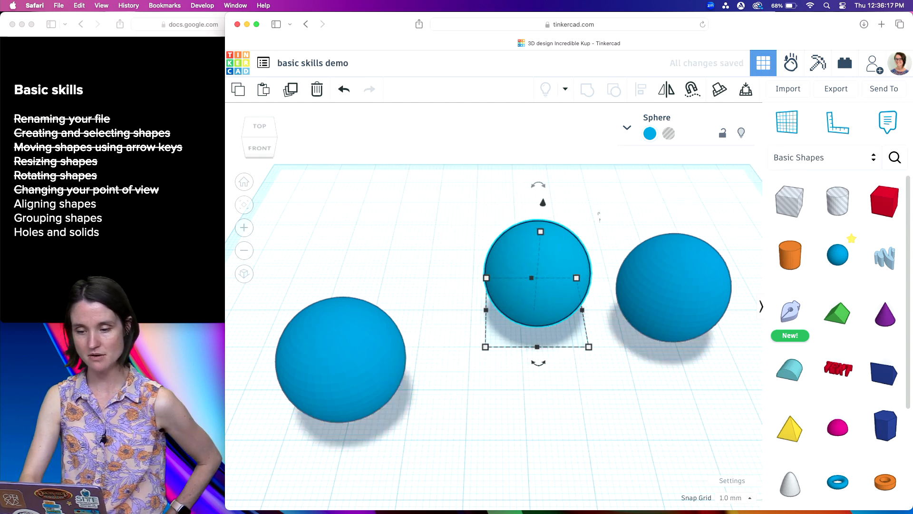
- Raise the middle sphere above the workplane and position it by hand on top of the right-hand sphere
drag(543, 203, 545, 146)
drag(521, 208, 691, 224)
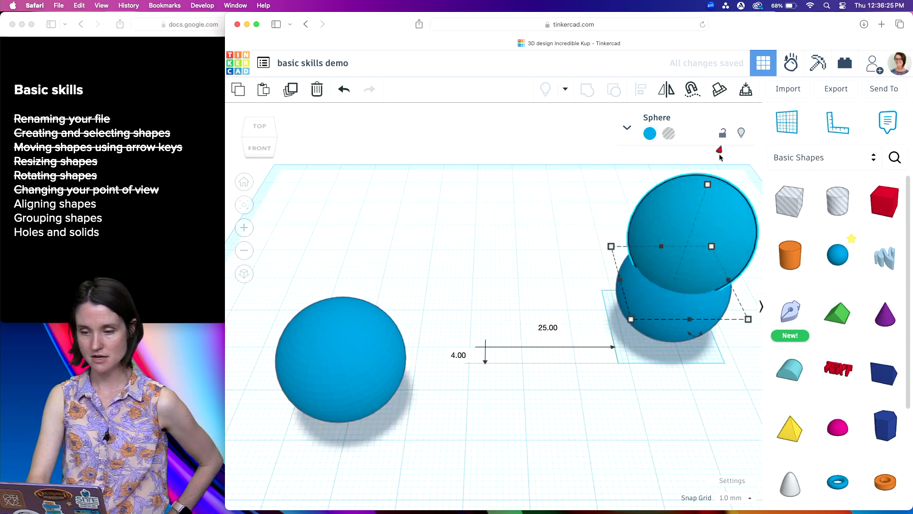
drag(719, 151, 714, 167)
- Move the remaining left sphere onto the top of the two stacked spheres and deselect it
drag(323, 373, 604, 300)
drag(642, 233, 715, 179)
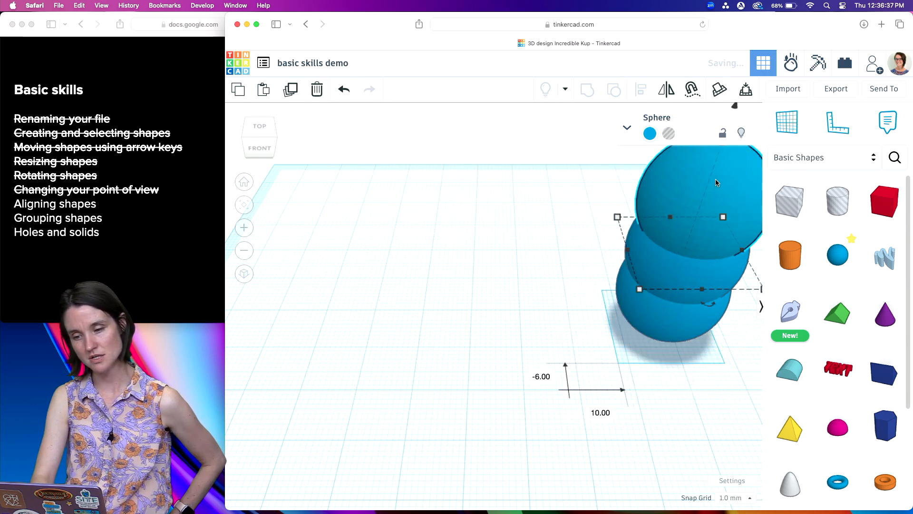
click(543, 312)
scroll(544, 312, down, 5)
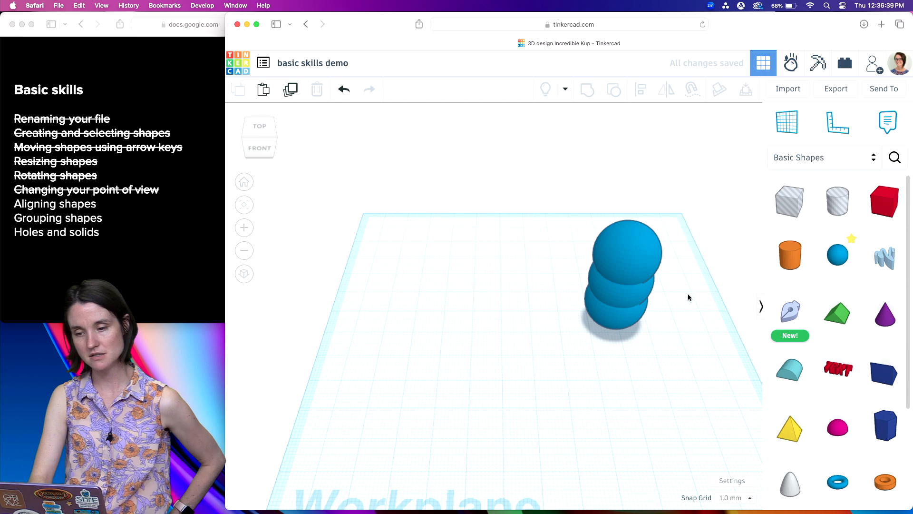
- Raise the top sphere of the stack by 5 mm and adjust the middle sphere's height
key(f)
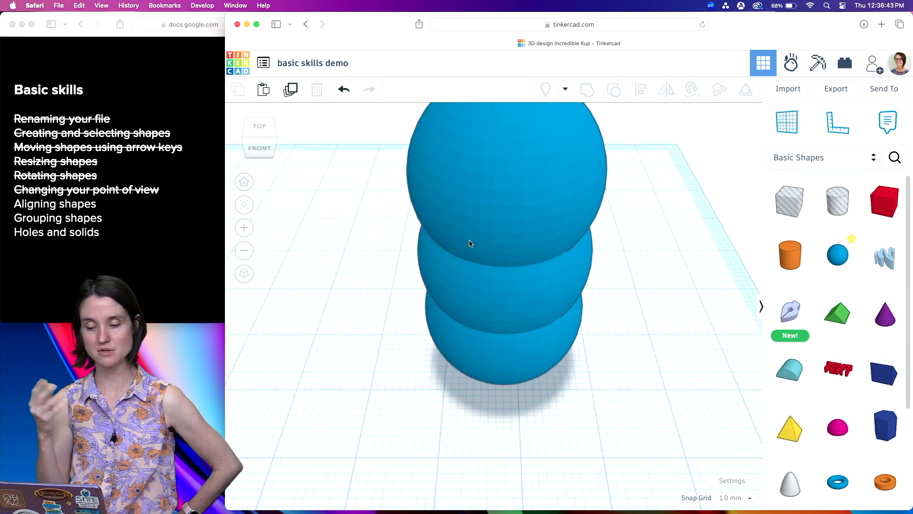
right_drag(606, 382, 531, 357)
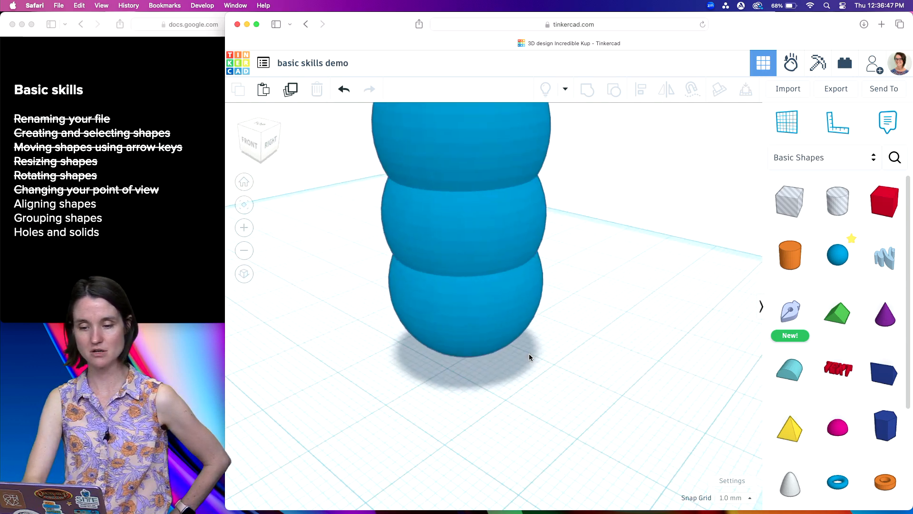
scroll(529, 358, down, 5)
click(497, 195)
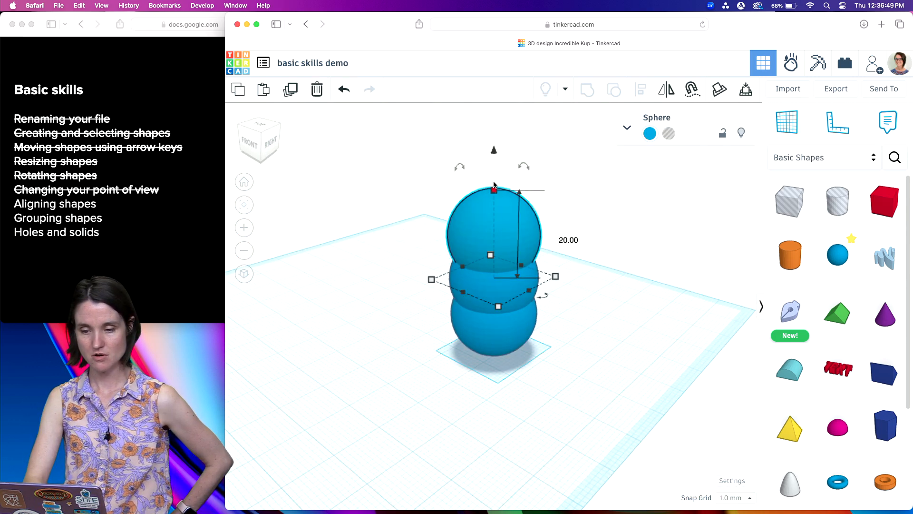
click(501, 221)
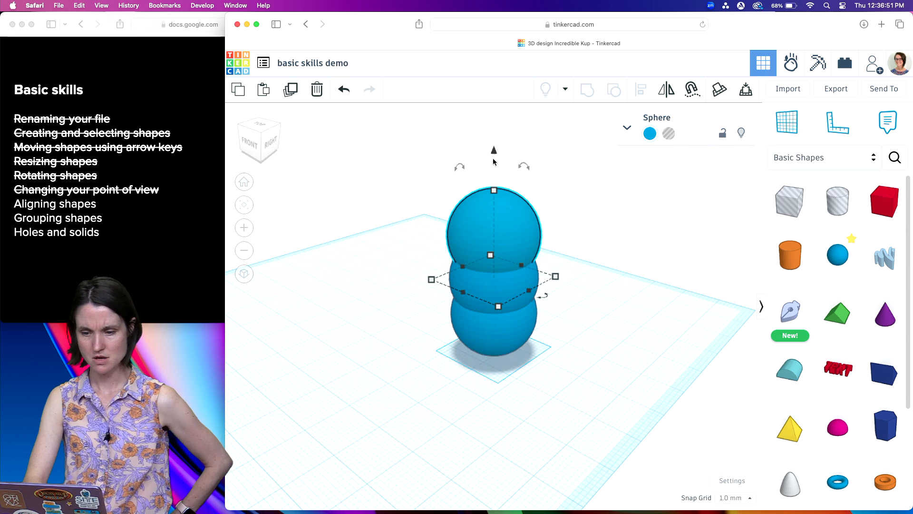
drag(493, 157, 493, 127)
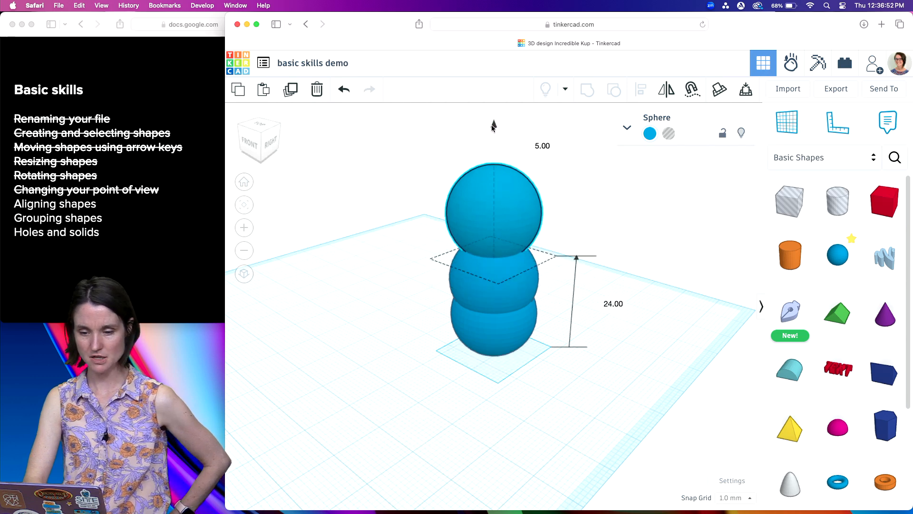
click(497, 268)
mouse_move(493, 238)
mouse_down()
mouse_move(494, 216)
mouse_move(493, 238)
mouse_up()
- Pull the top sphere off the stack and move it about 63 mm toward the front of the workplane
drag(493, 200, 421, 201)
right_drag(436, 356, 482, 339)
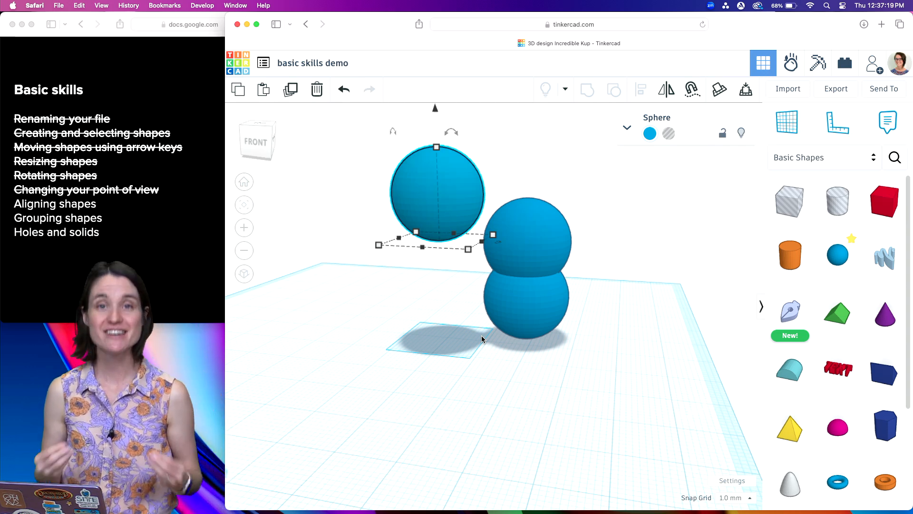
drag(441, 209, 336, 293)
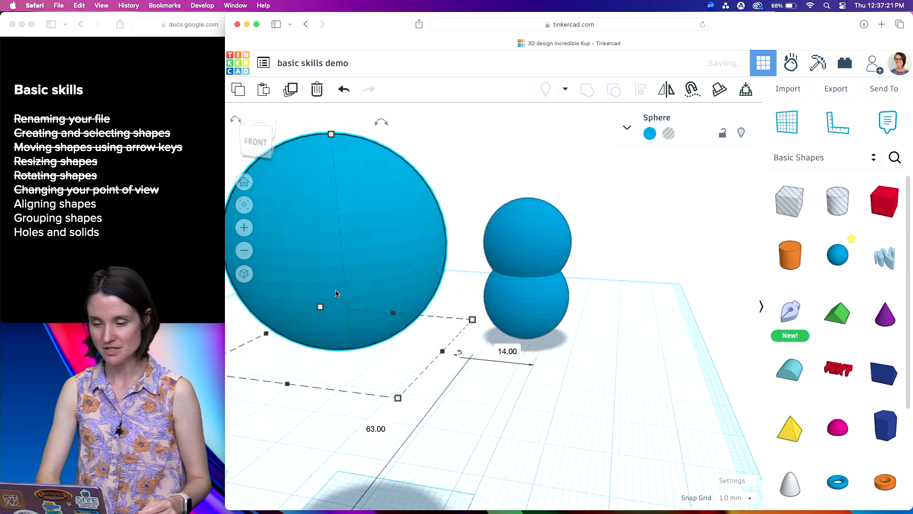
scroll(417, 308, down, 5)
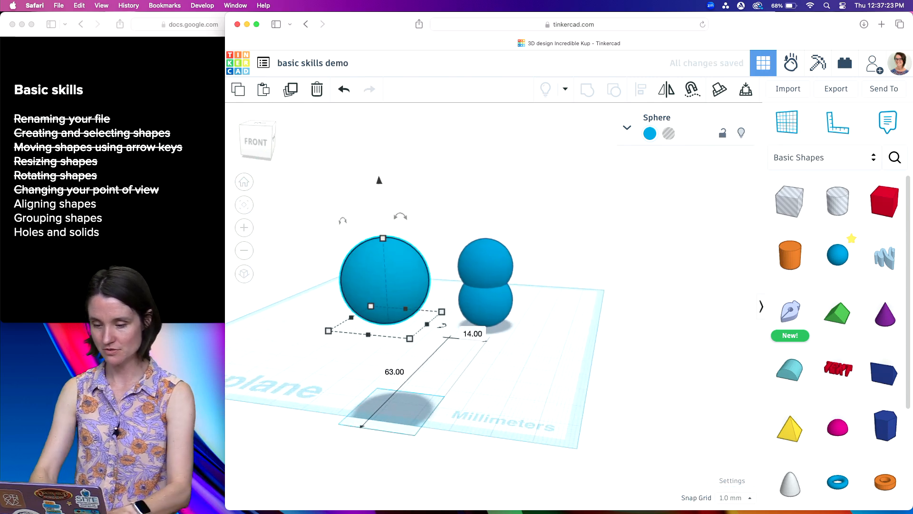
- Delete all three spheres from the workplane and return to the home view
key(Delete)
click(489, 270)
key(Delete)
click(499, 305)
key(Delete)
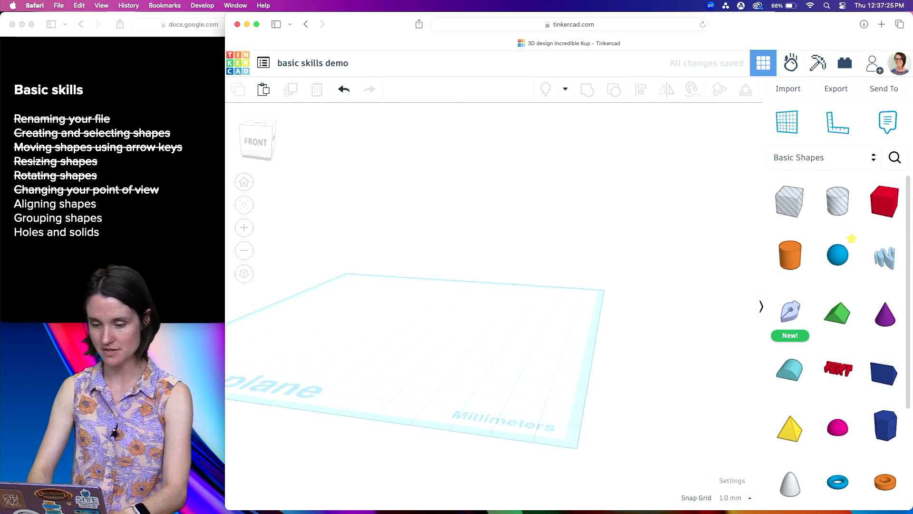
click(244, 182)
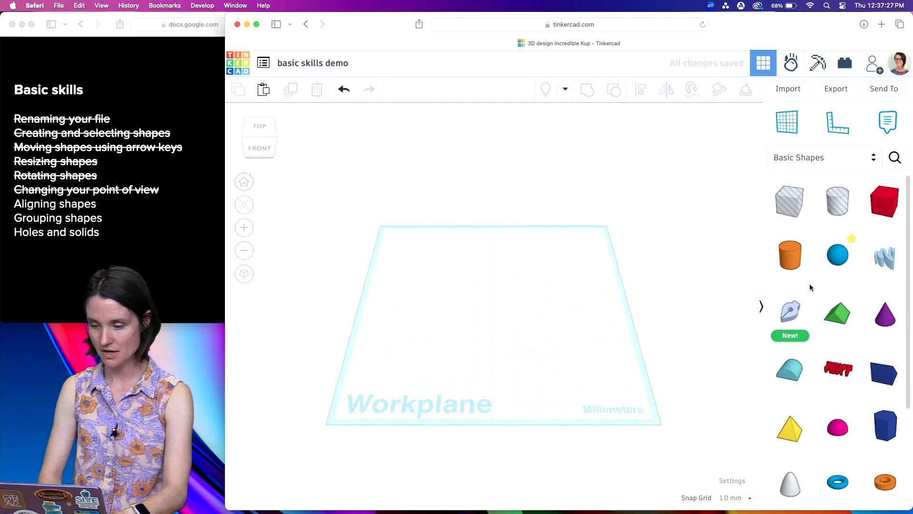
- Place three spheres apart on the workplane, move the front-left one near the two at the back, and deselect it
drag(837, 254, 380, 371)
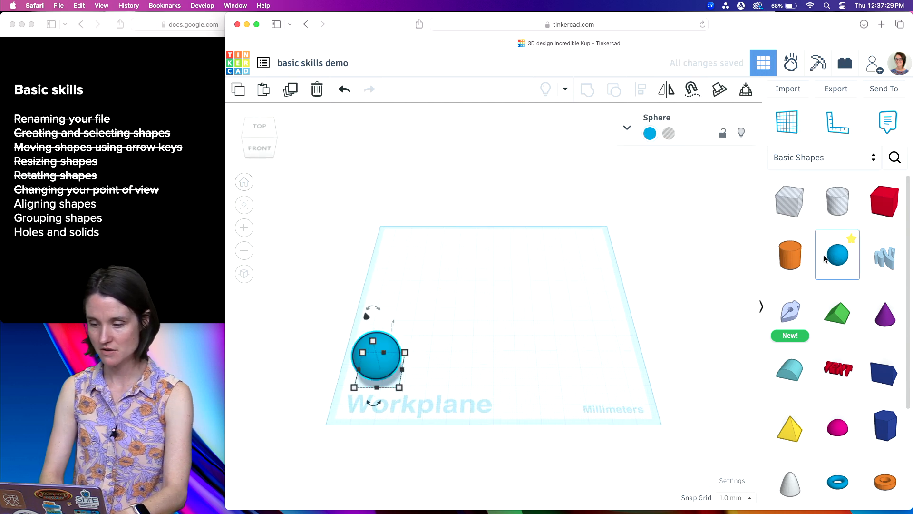
click(837, 255)
click(838, 255)
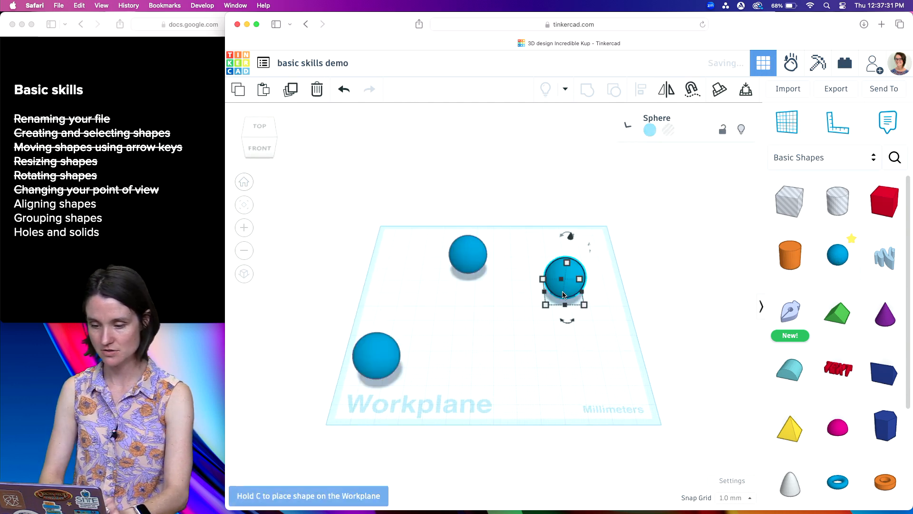
click(563, 295)
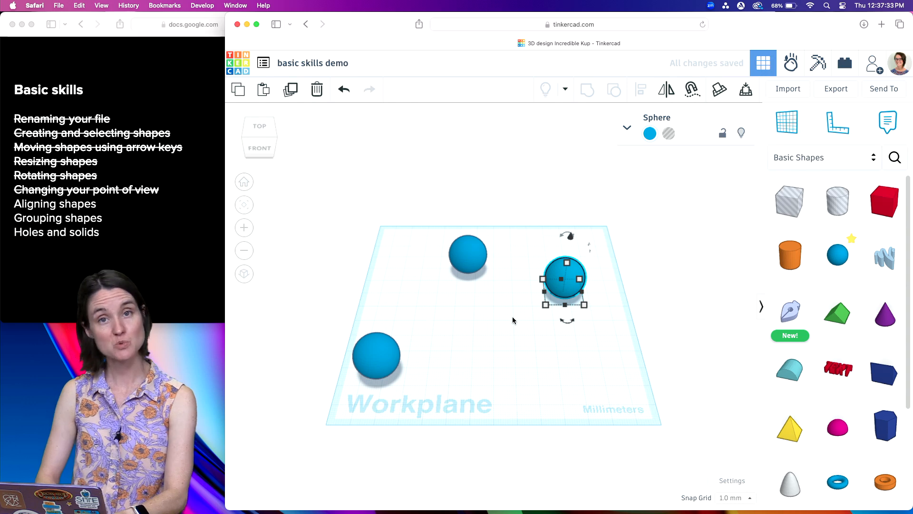
click(469, 310)
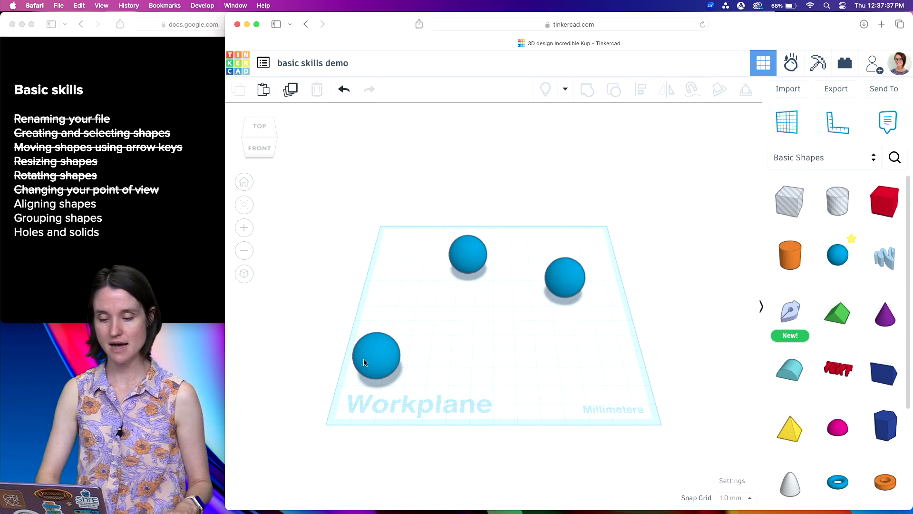
drag(367, 363, 497, 292)
click(424, 330)
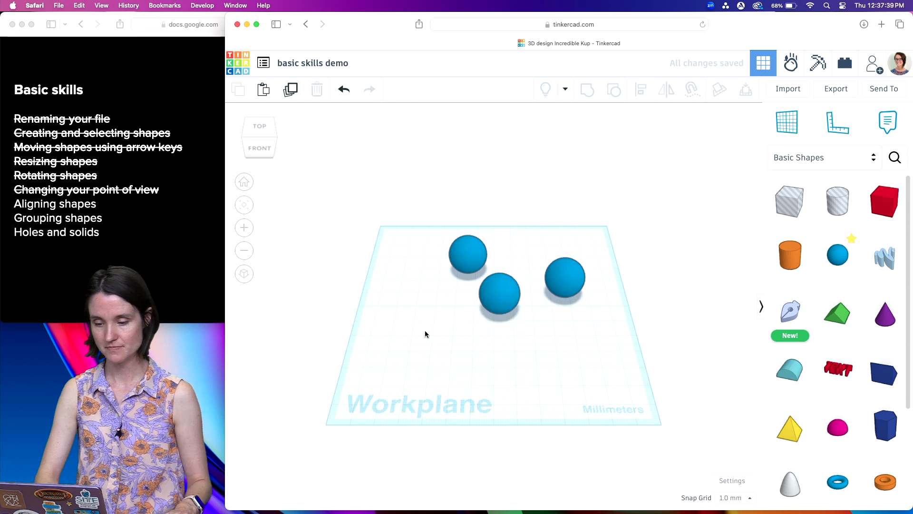
- Select each of the three spheres individually, one at a time, on the workplane
scroll(546, 332, up, 5)
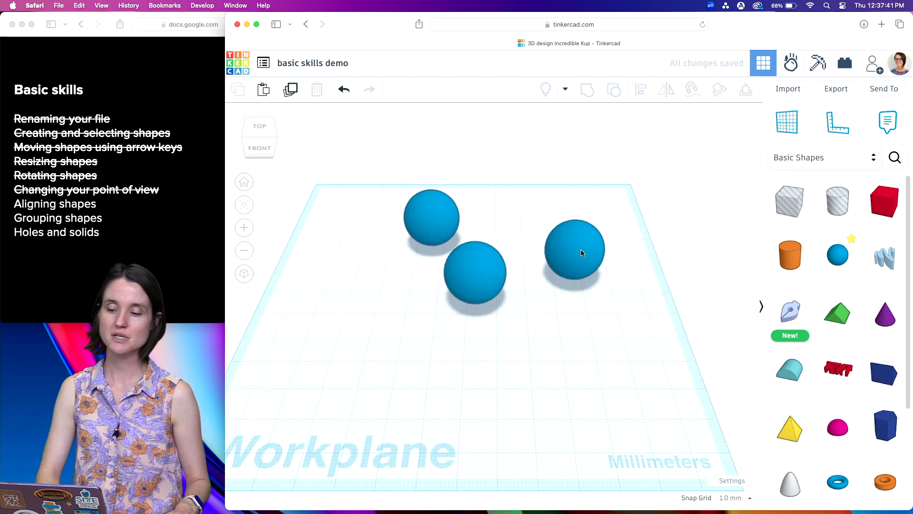
click(581, 249)
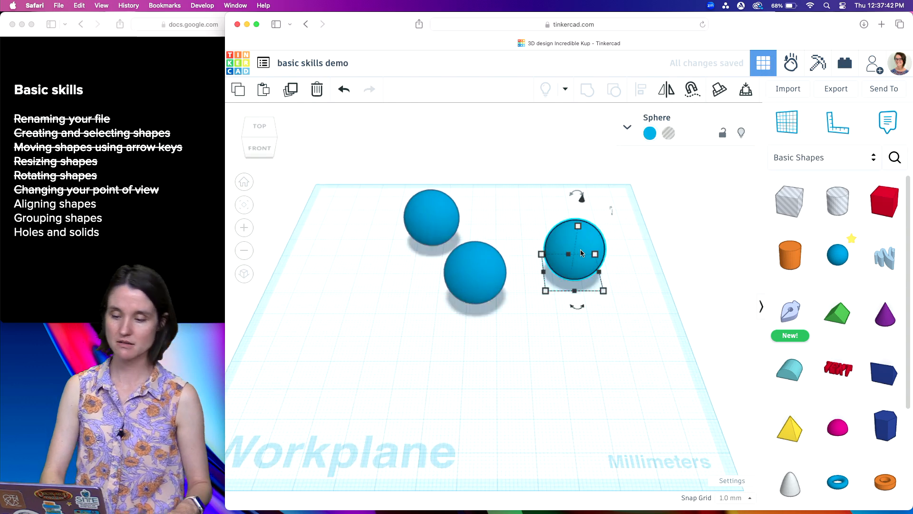
click(484, 261)
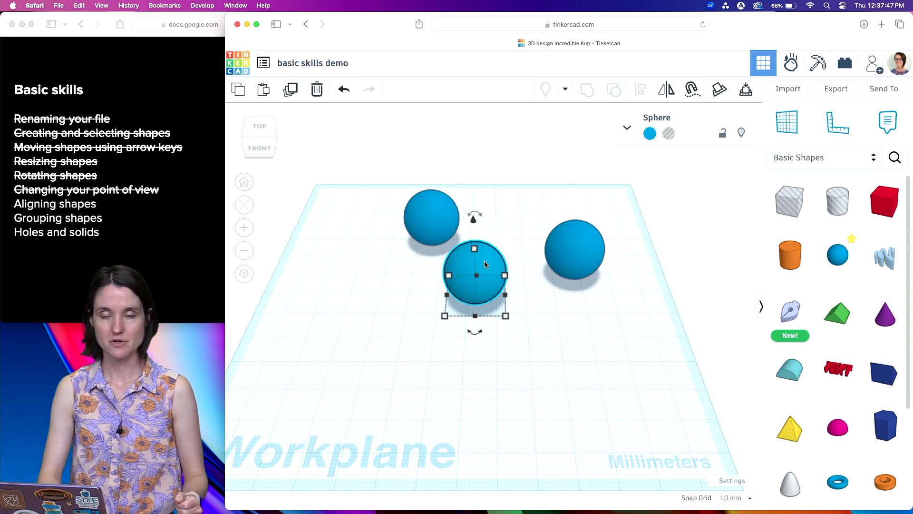
click(581, 237)
click(436, 211)
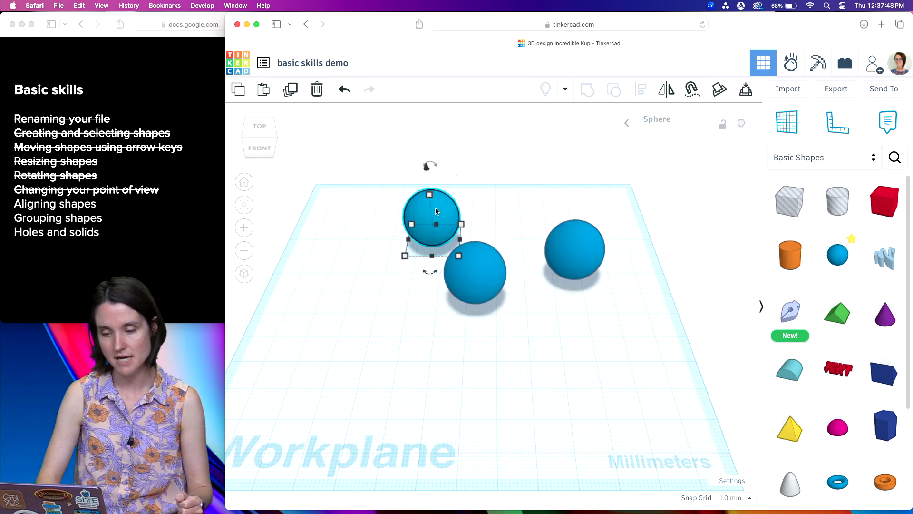
click(500, 280)
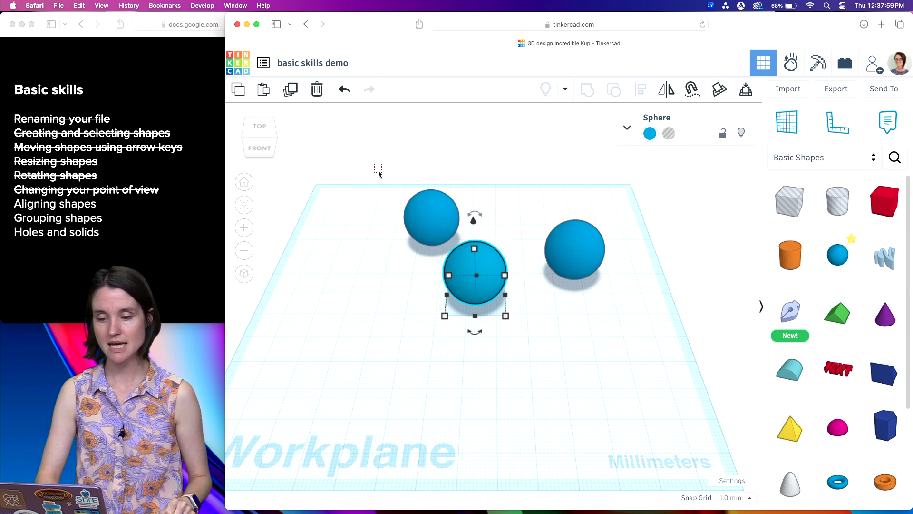
- Select all three spheres at once with a selection box around them, and clear the selection
click(391, 179)
drag(376, 187, 638, 345)
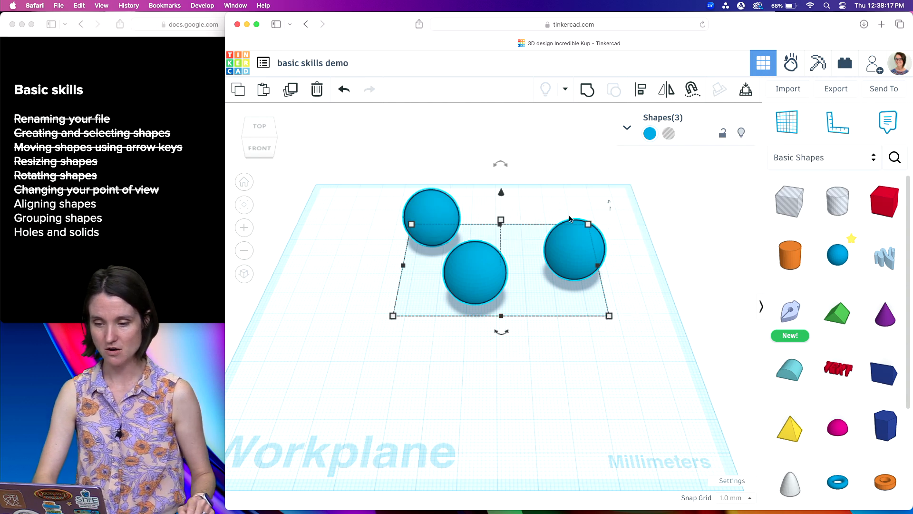
click(333, 370)
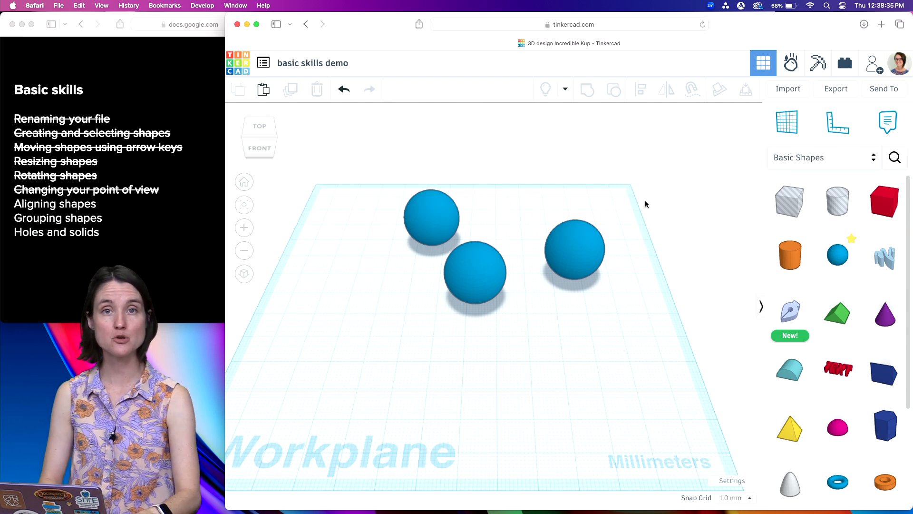
- Select all three spheres and align their centers both front-to-back and side-to-side so they coincide, and clear the selection
click(588, 254)
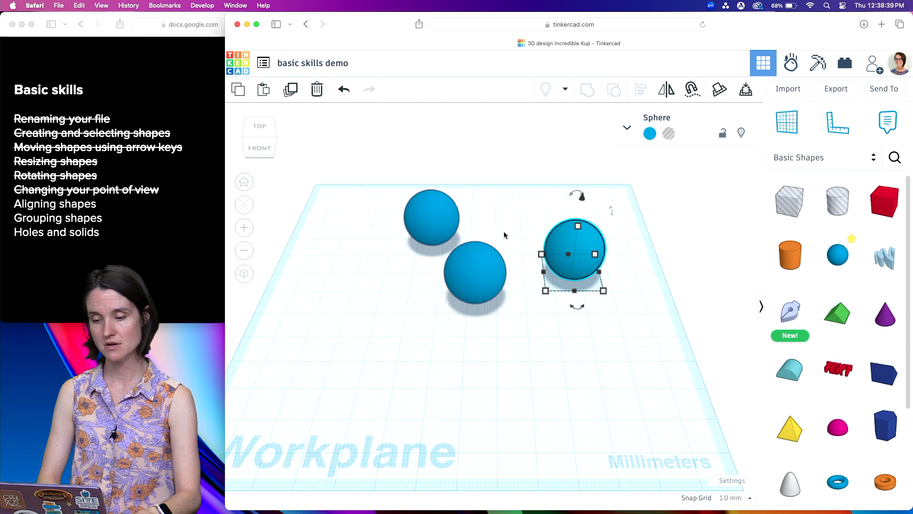
shift+click(483, 270)
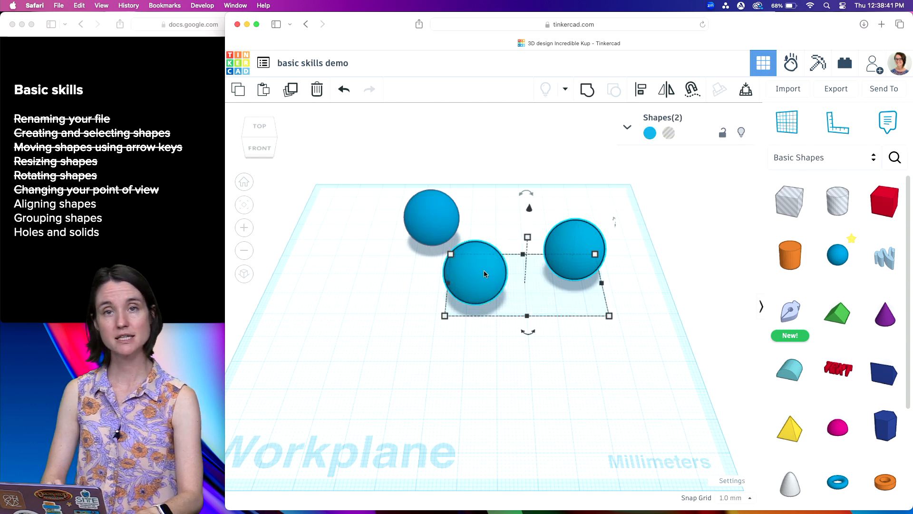
shift+click(441, 213)
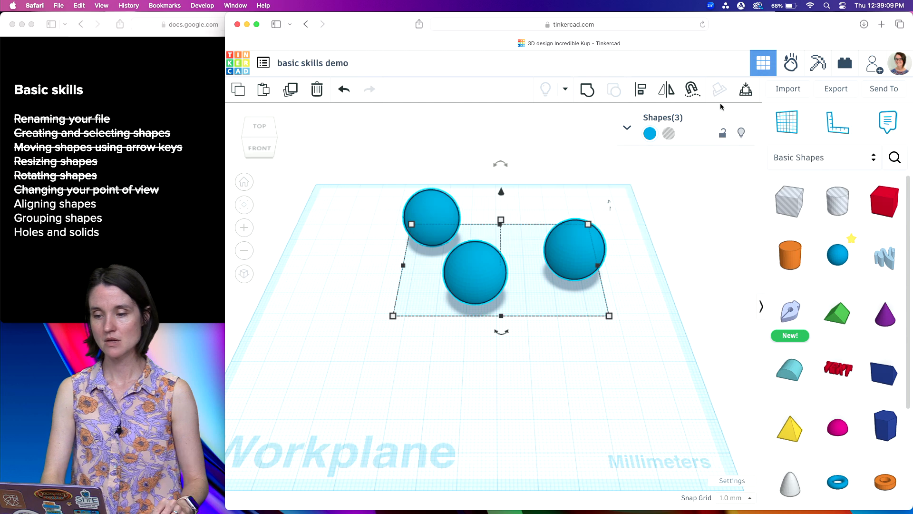
click(645, 96)
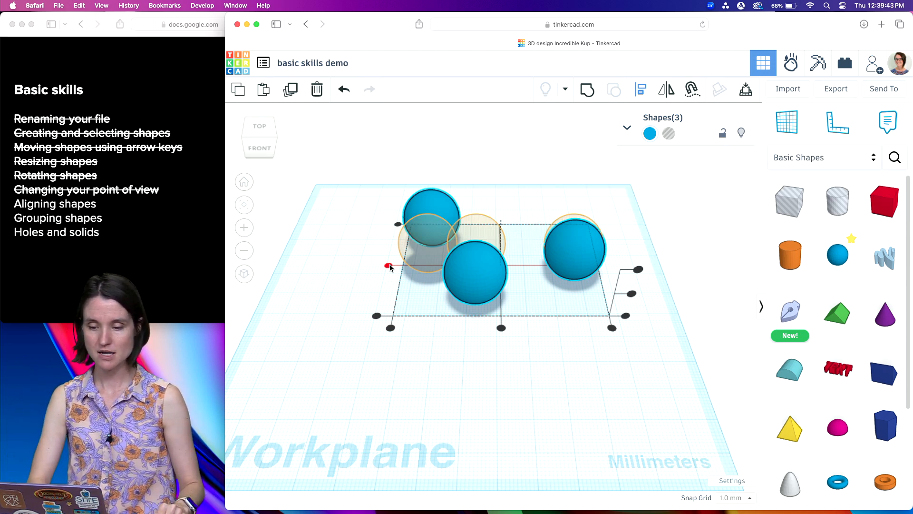
click(389, 266)
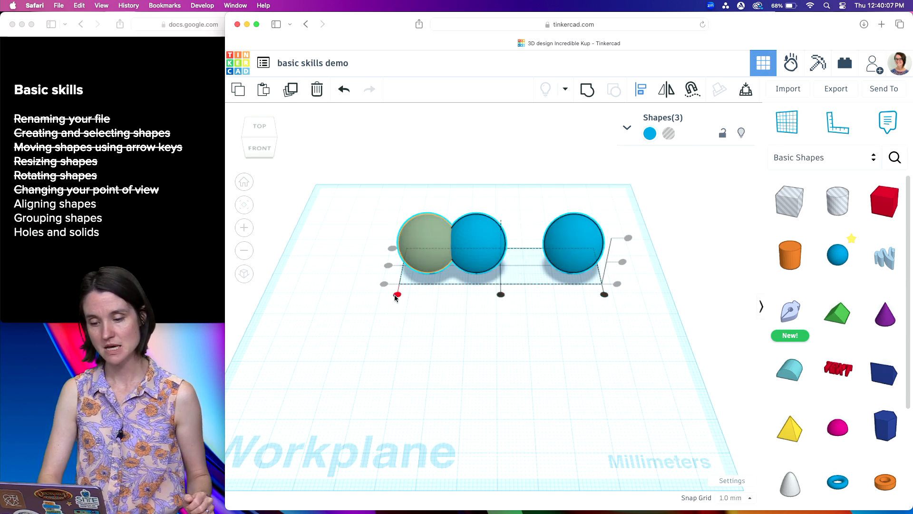
click(501, 295)
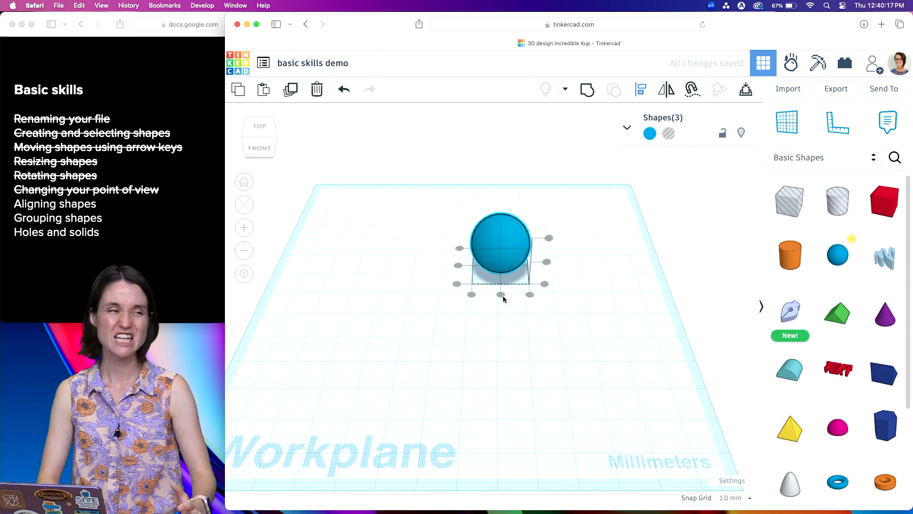
click(637, 284)
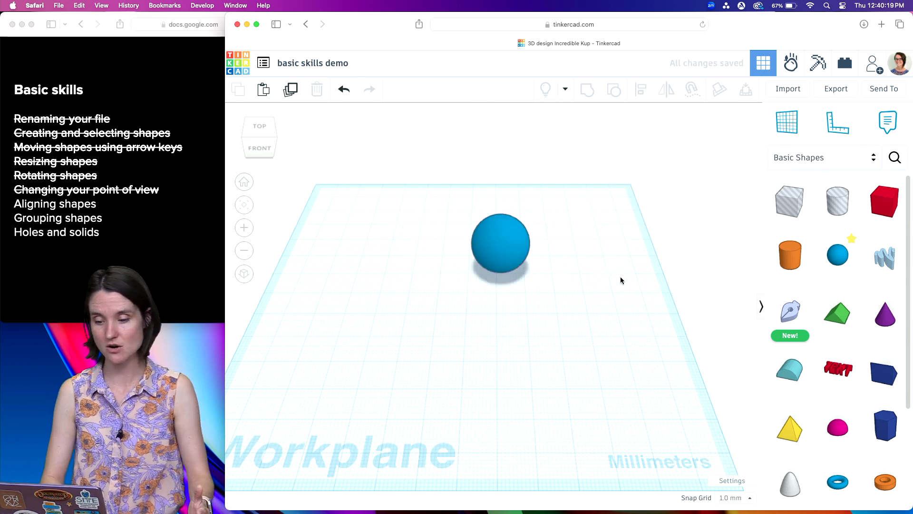
- Build a vertical three-sphere stack from the coincident spheres by raising one 15 mm and another above it
click(506, 236)
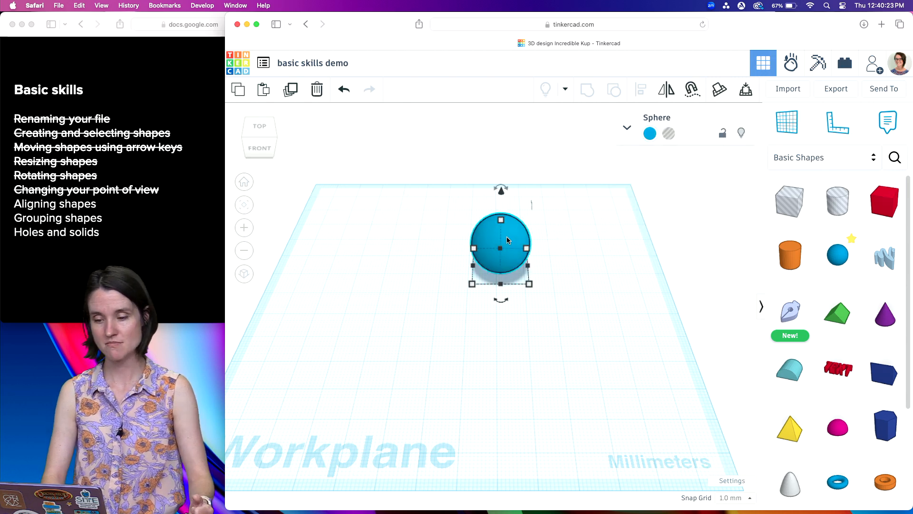
drag(501, 190, 502, 153)
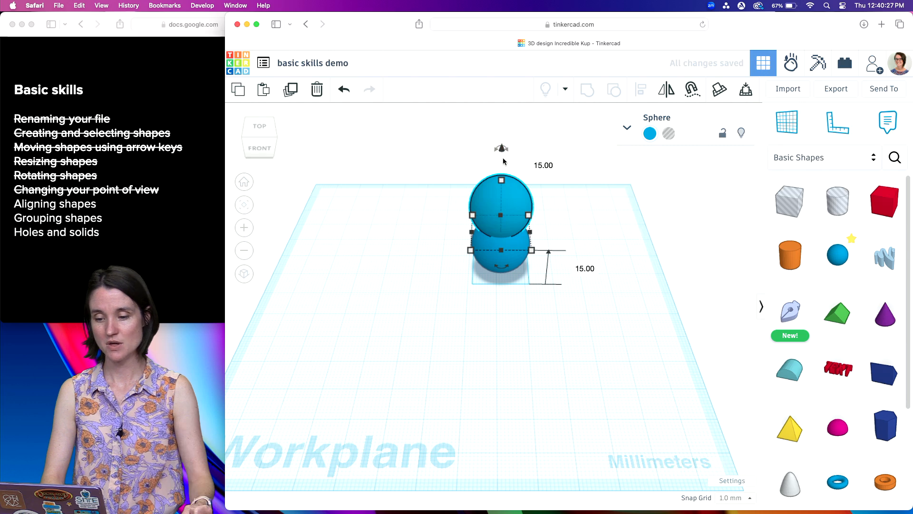
click(496, 263)
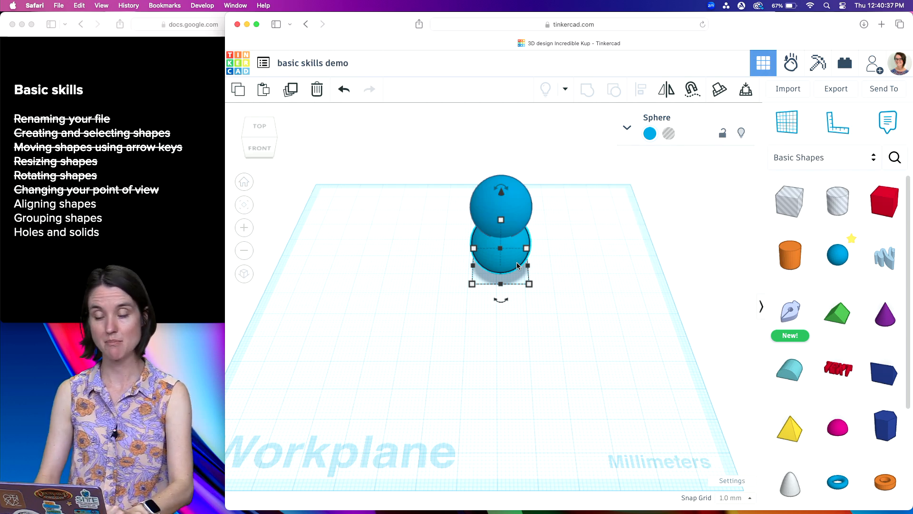
key(super+d)
key(super+Up)
key(super+Up)
key(super+Up)
key(super+Up)
key(super+Up)
key(super+Up)
key(super+Up)
key(super+Up)
key(super+Up)
key(super+Up)
key(super+Up)
key(super+Up)
key(super+Up)
key(super+Up)
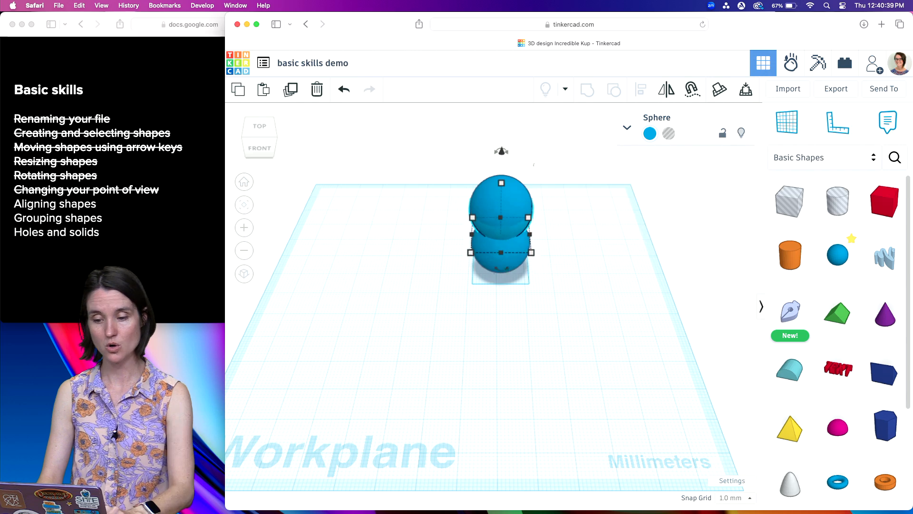
key(super+Up)
key(super+Up)
key(super+Up)
key(super+Up)
key(super+Up)
key(super+Up)
key(super+Up)
key(super+Up)
key(super+Up)
key(super+Up)
key(super+Up)
key(super+Up)
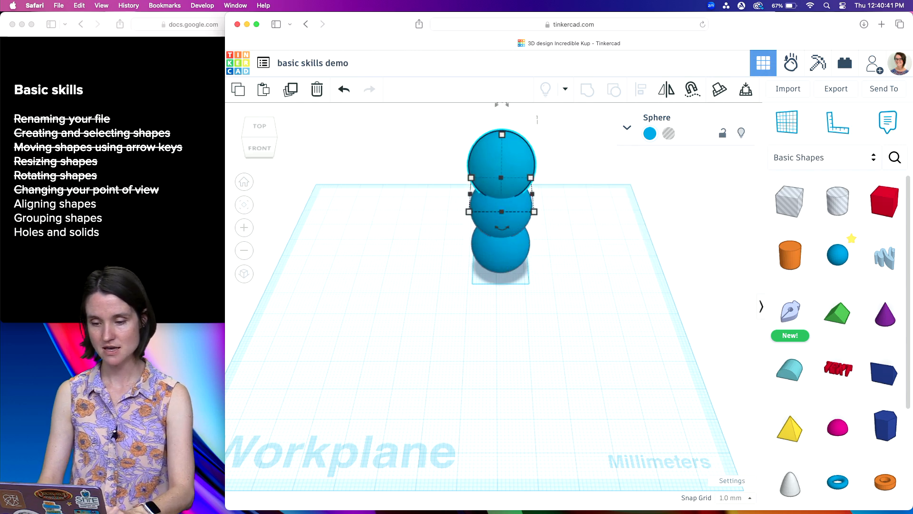
click(605, 352)
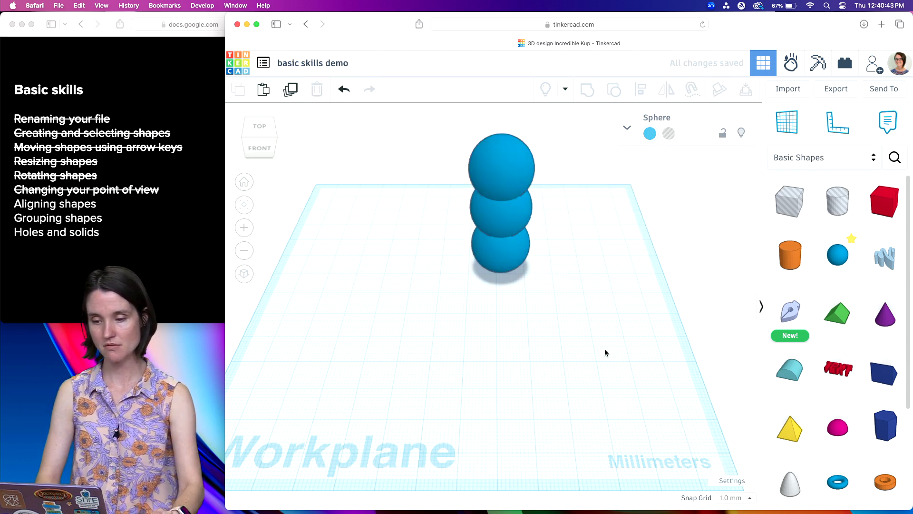
right_drag(605, 352, 603, 308)
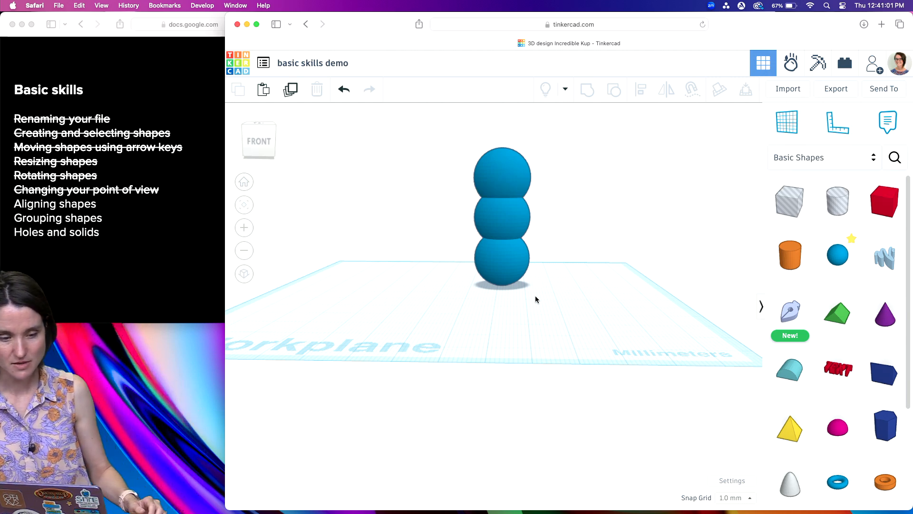
- Cross off "Aligning shapes" in the Google Docs checklist and switch back to the Tinkercad design
click(128, 217)
click(147, 224)
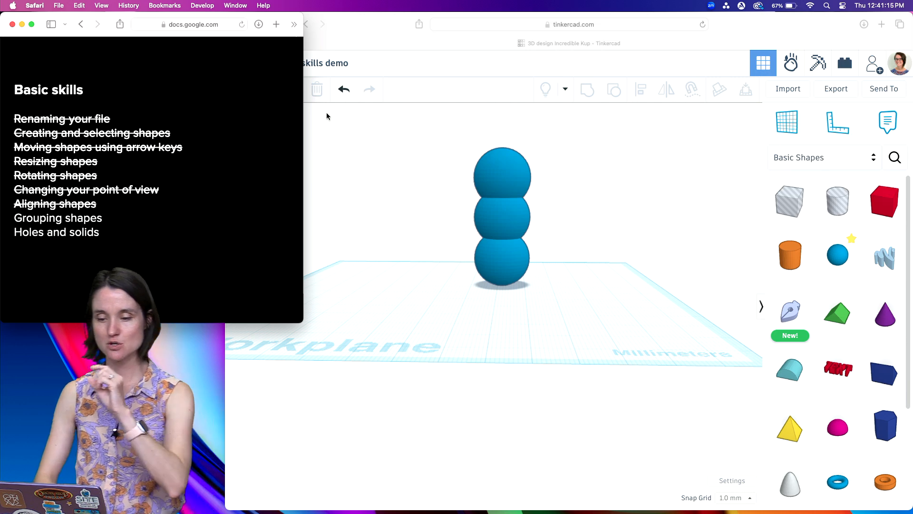
click(400, 206)
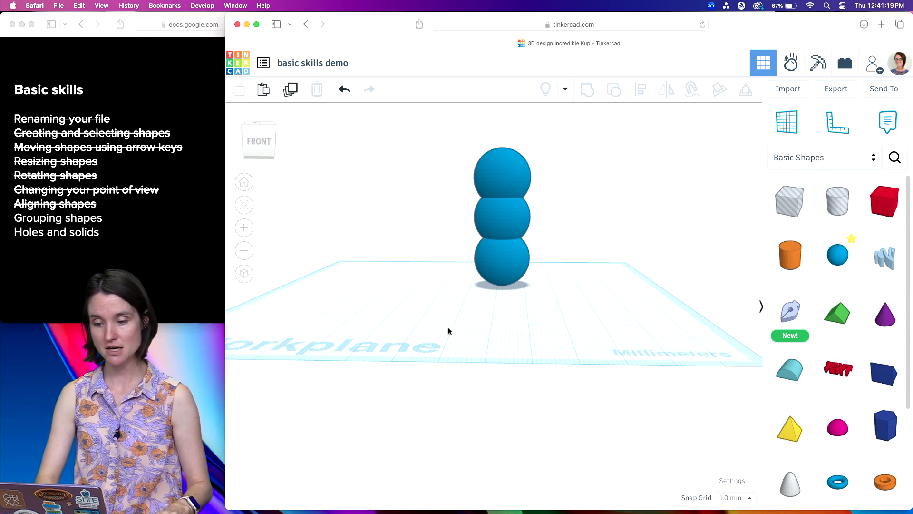
- Shift only the top sphere slightly off the stack, undo the move, and clear the selection
right_drag(569, 295, 572, 327)
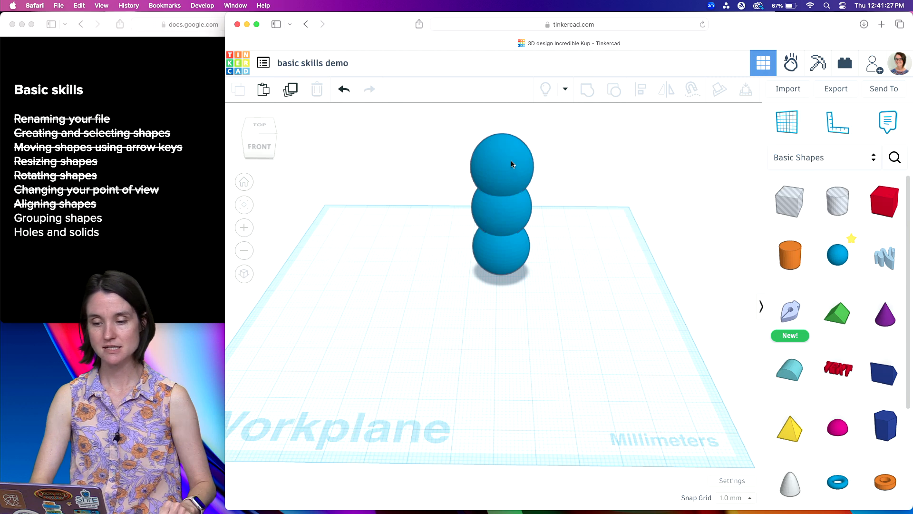
mouse_move(512, 164)
mouse_down()
mouse_move(351, 224)
mouse_move(540, 148)
mouse_move(361, 191)
mouse_move(501, 162)
mouse_up()
key(ctrl+z)
click(438, 196)
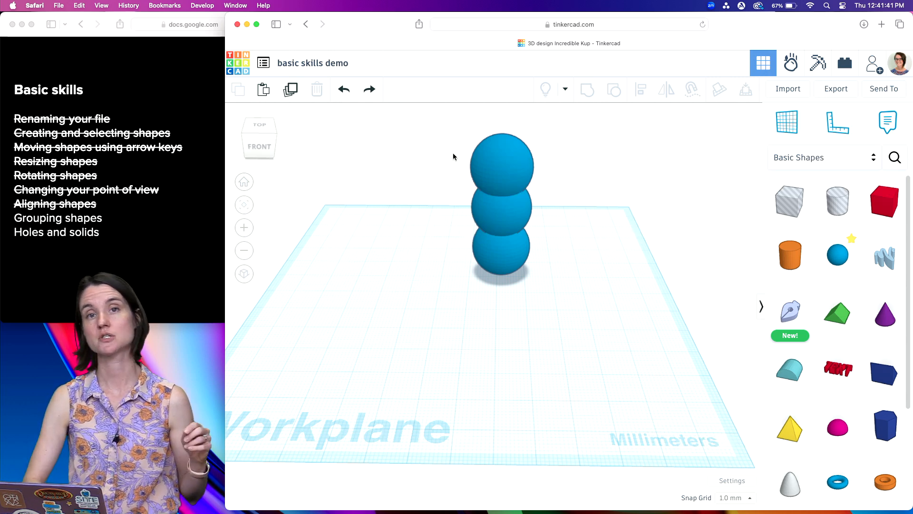
- Select all three stacked spheres, group them into a single shape, and clear the selection
drag(439, 126, 565, 320)
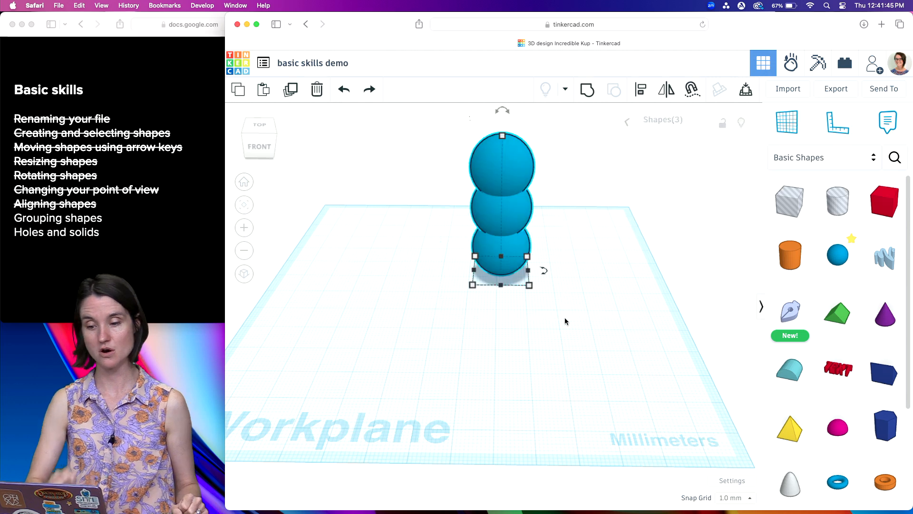
click(581, 294)
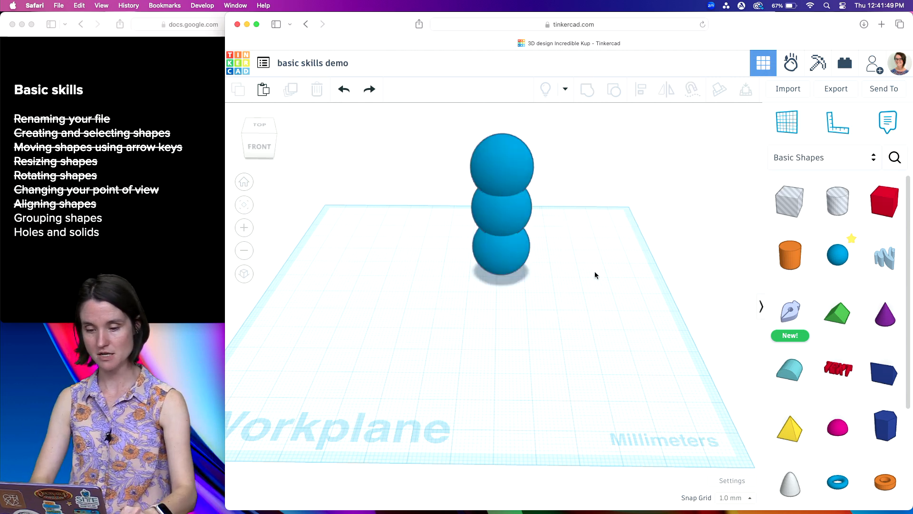
click(512, 257)
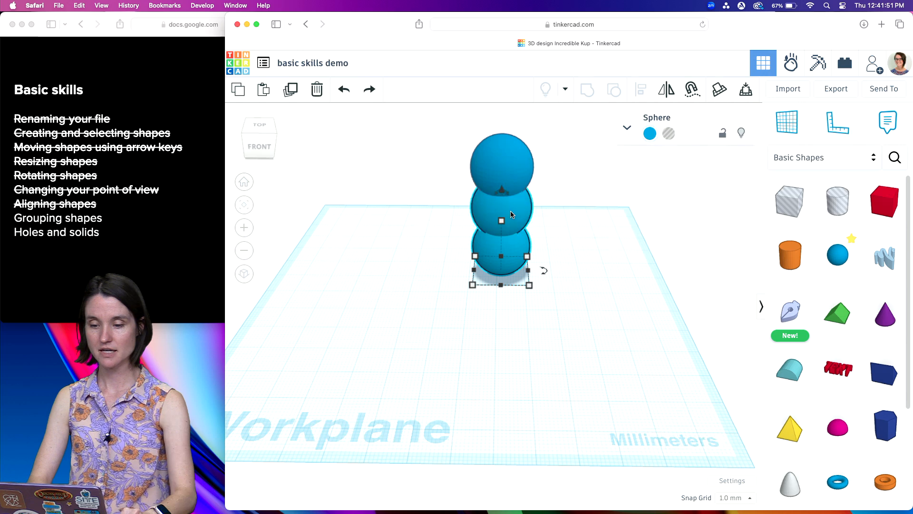
shift+click(512, 224)
shift+click(516, 171)
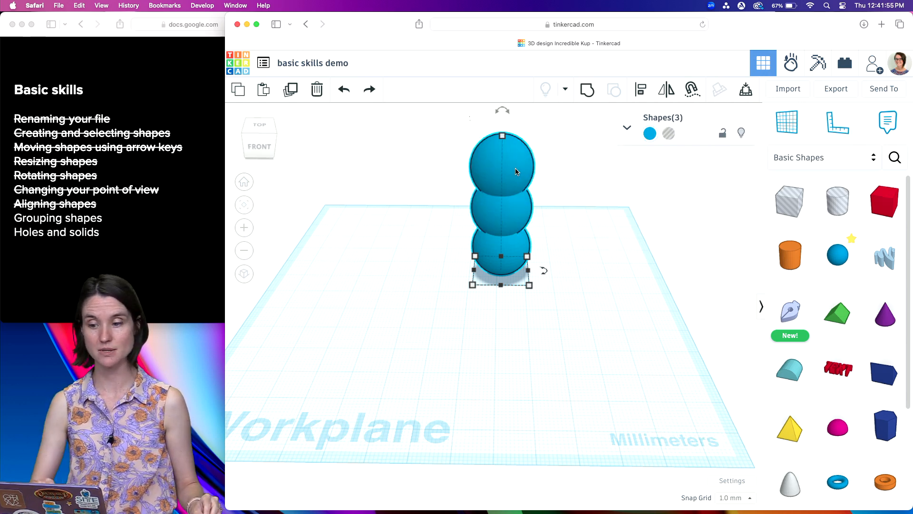
click(595, 96)
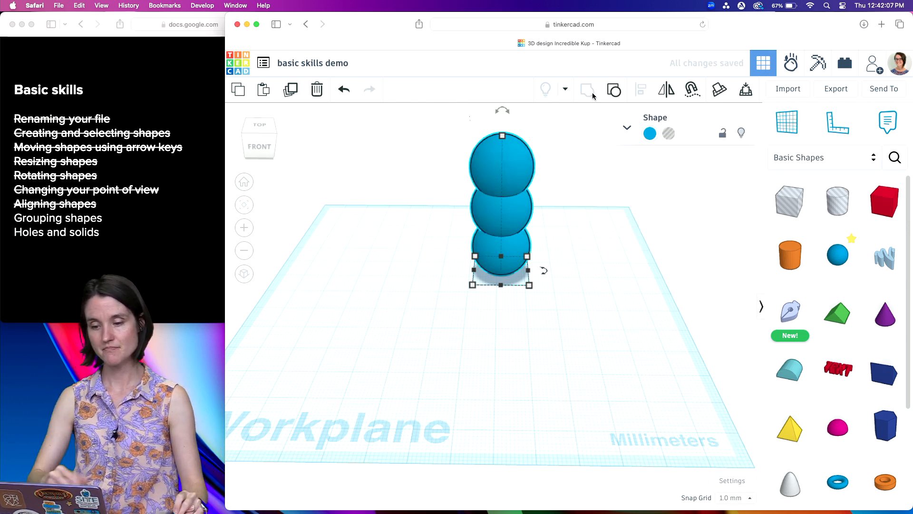
click(557, 232)
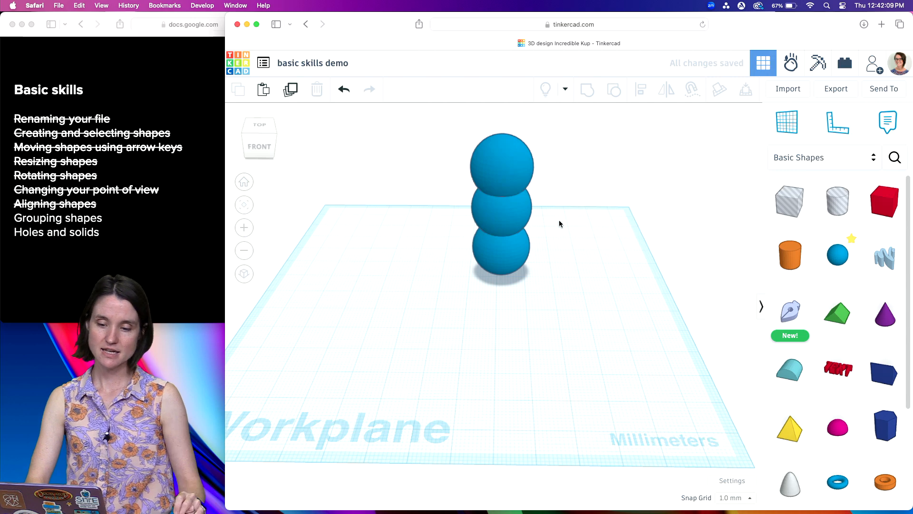
- Move the grouped sphere stack as one piece about 3.5 mm sideways and 0.5 mm toward the front
scroll(569, 200, up, 5)
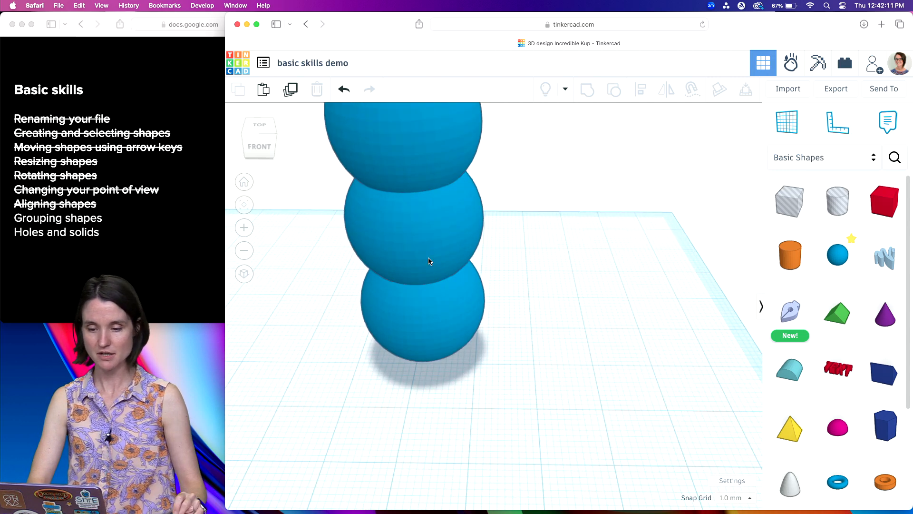
scroll(428, 261, down, 5)
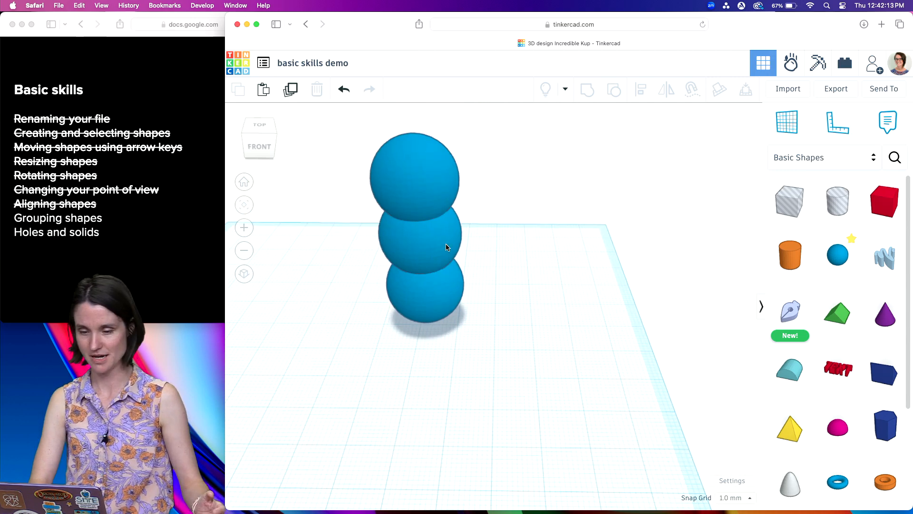
click(420, 174)
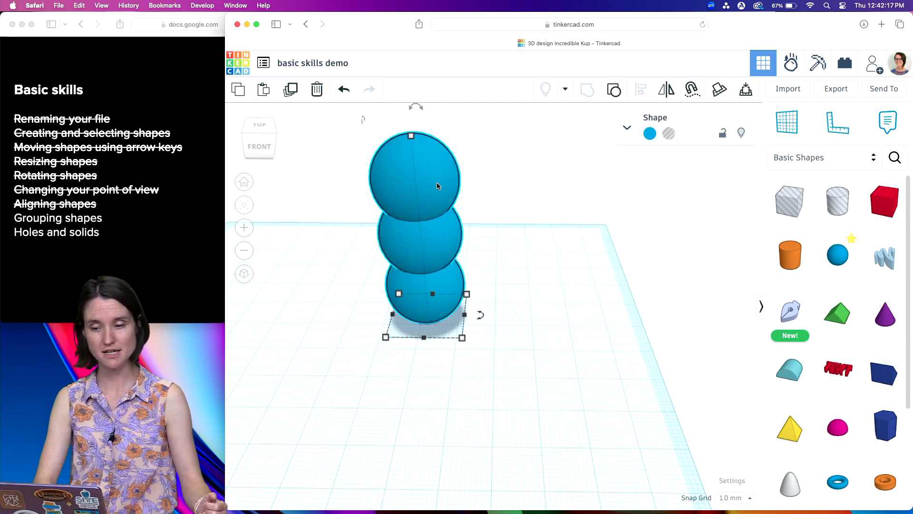
mouse_move(434, 193)
mouse_down()
mouse_move(366, 194)
mouse_move(449, 194)
mouse_up()
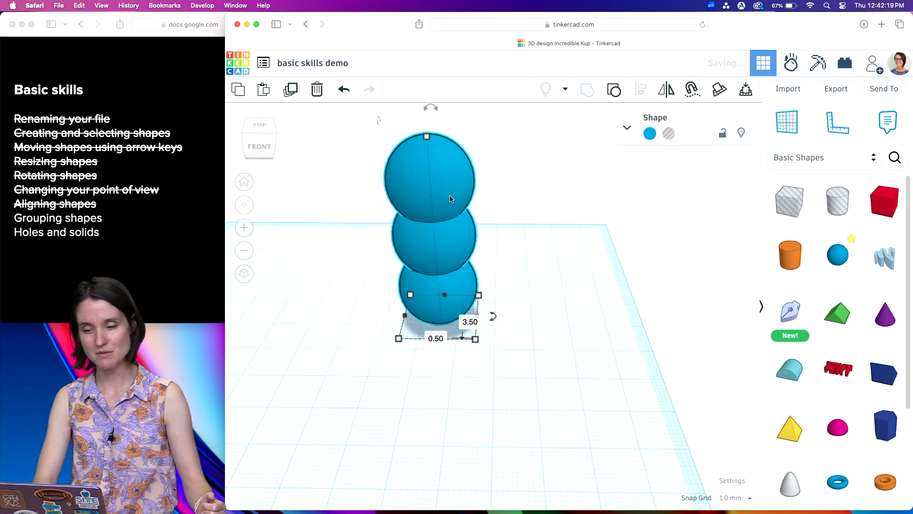
- Move the grouped sphere stack around the workplane as one piece, finishing with a shift of about 7 mm along both axes
drag(464, 293, 461, 327)
scroll(461, 327, down, 5)
scroll(462, 330, up, 5)
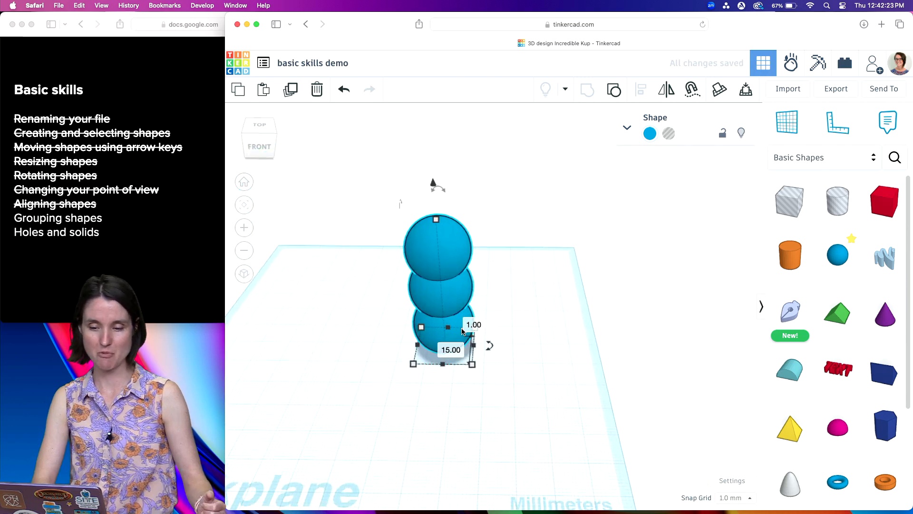
mouse_move(423, 333)
mouse_down()
mouse_move(304, 335)
mouse_move(470, 357)
mouse_move(426, 349)
mouse_move(386, 304)
mouse_move(452, 233)
mouse_move(363, 345)
mouse_move(421, 321)
mouse_move(414, 325)
mouse_up()
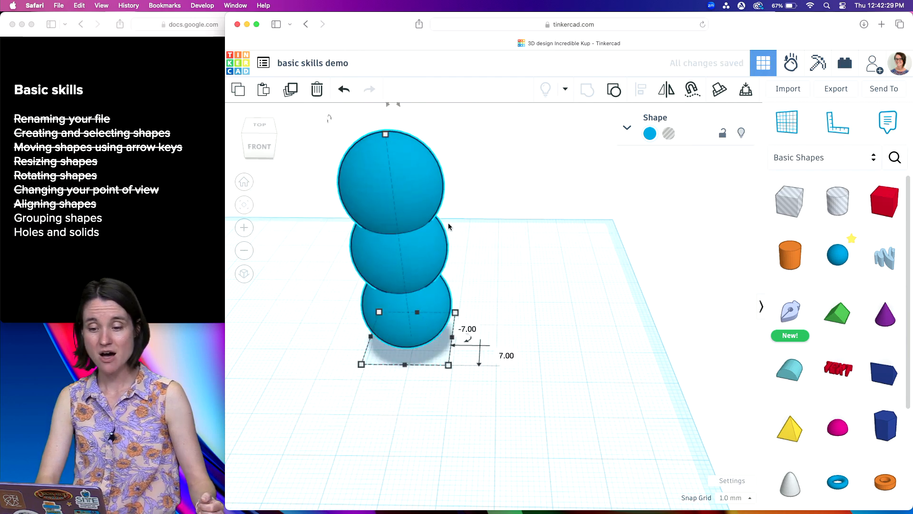
- Flatten the grouped sphere stack to about 33 mm high, enlarge its base from the front corner, and clear the selection
scroll(448, 222, down, 2)
drag(403, 160, 411, 221)
scroll(406, 210, down, 3)
scroll(406, 211, up, 6)
scroll(406, 210, down, 4)
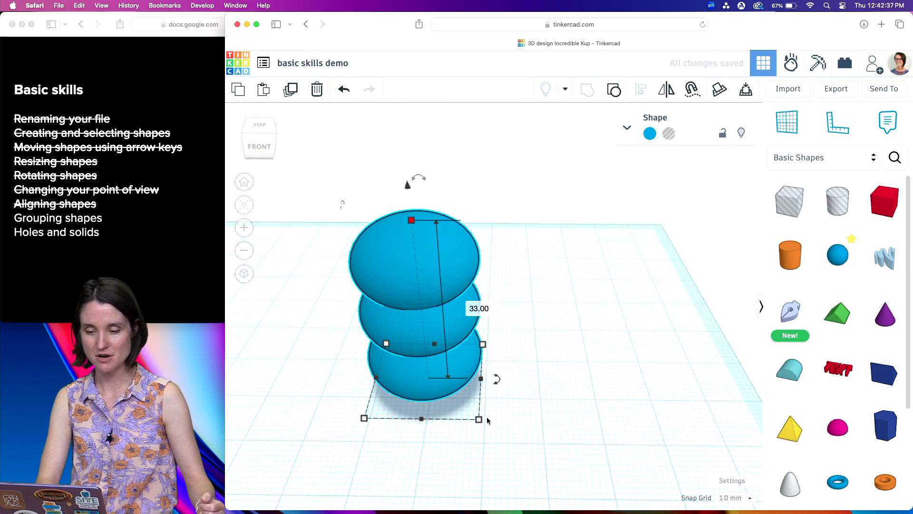
drag(480, 419, 520, 475)
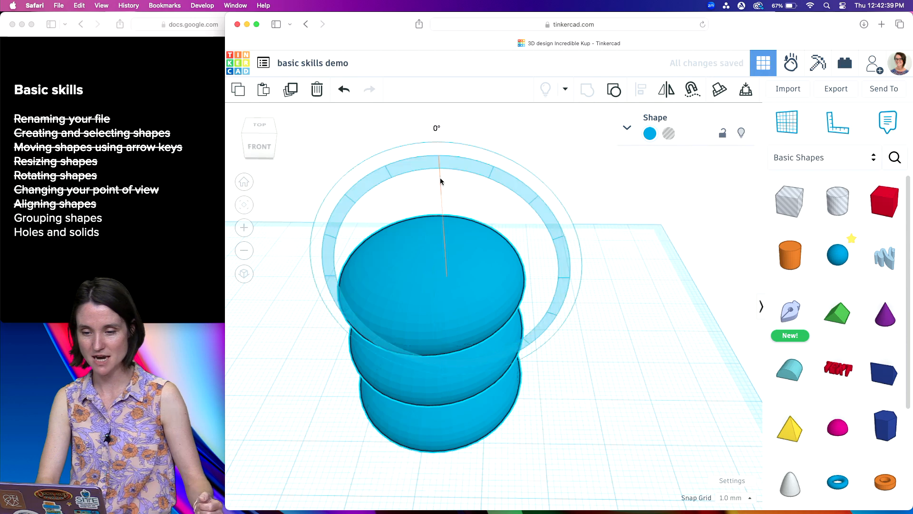
mouse_move(440, 178)
mouse_down()
mouse_move(502, 190)
mouse_move(535, 232)
mouse_move(431, 170)
mouse_up()
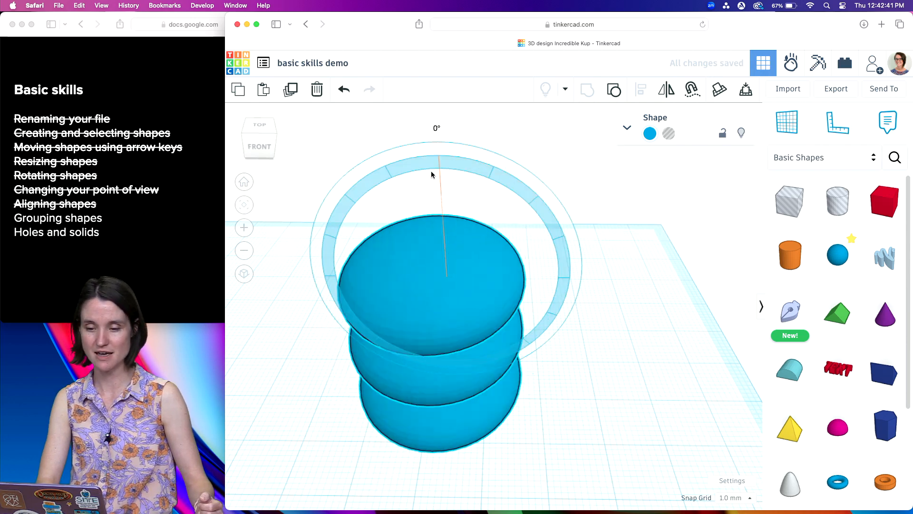
click(621, 326)
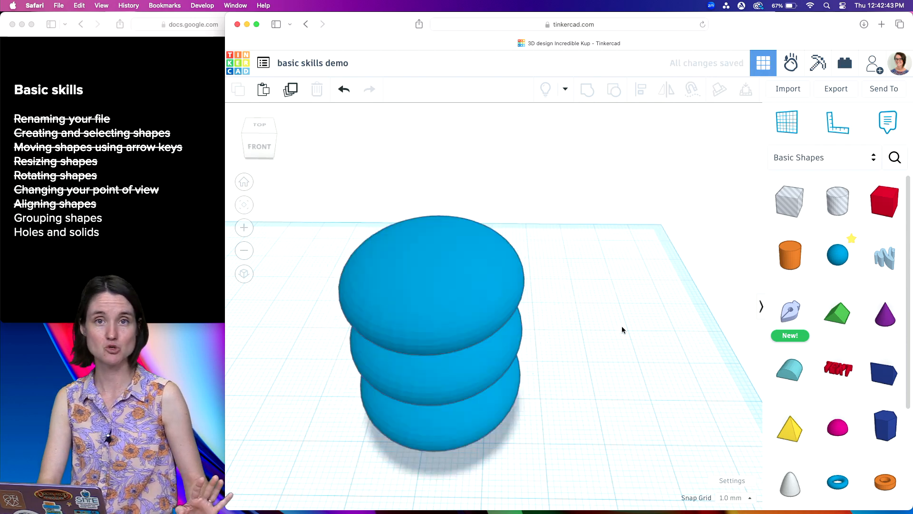
- Ungroup the sphere stack, then pull the top sphere out to the side and the middle sphere about 38 mm toward the back
scroll(622, 327, down, 5)
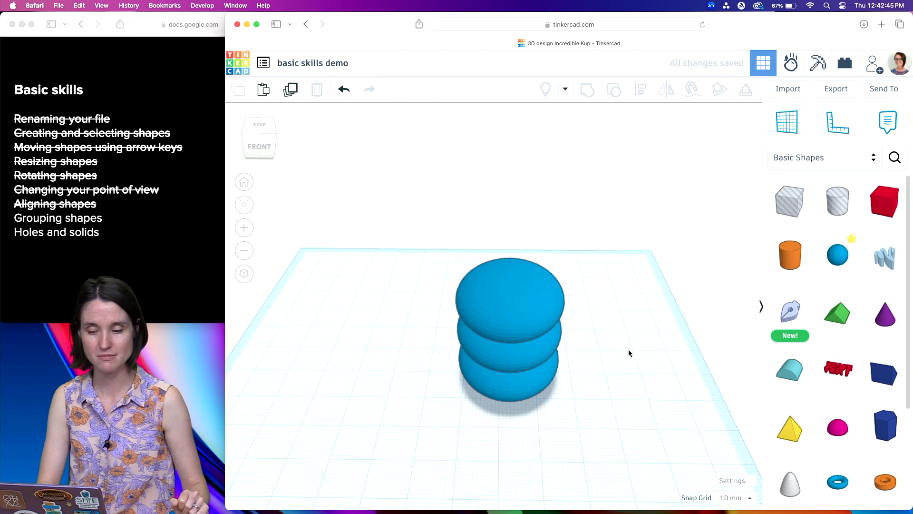
click(527, 318)
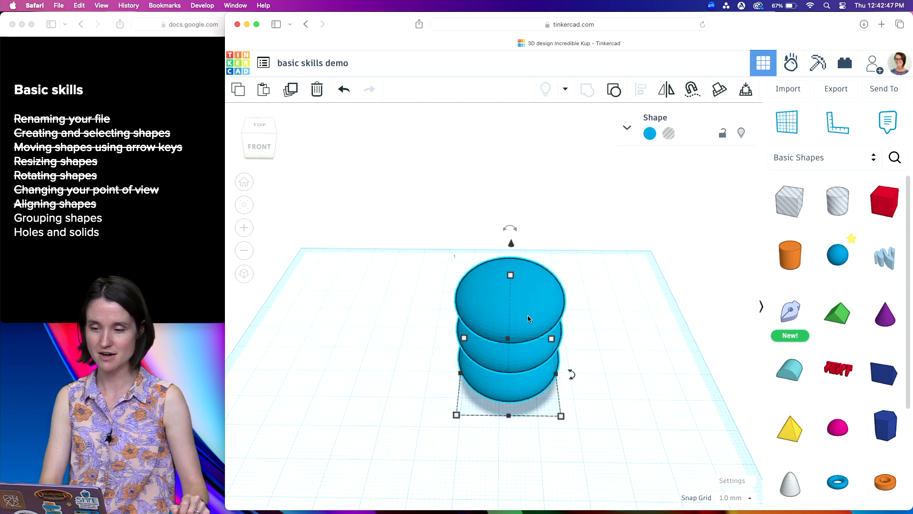
click(621, 93)
click(654, 331)
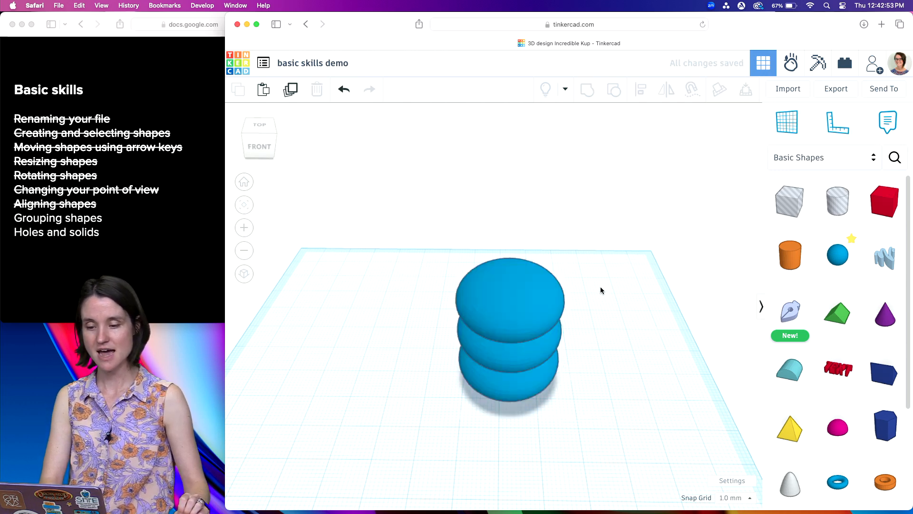
drag(526, 301, 354, 304)
drag(500, 340, 499, 265)
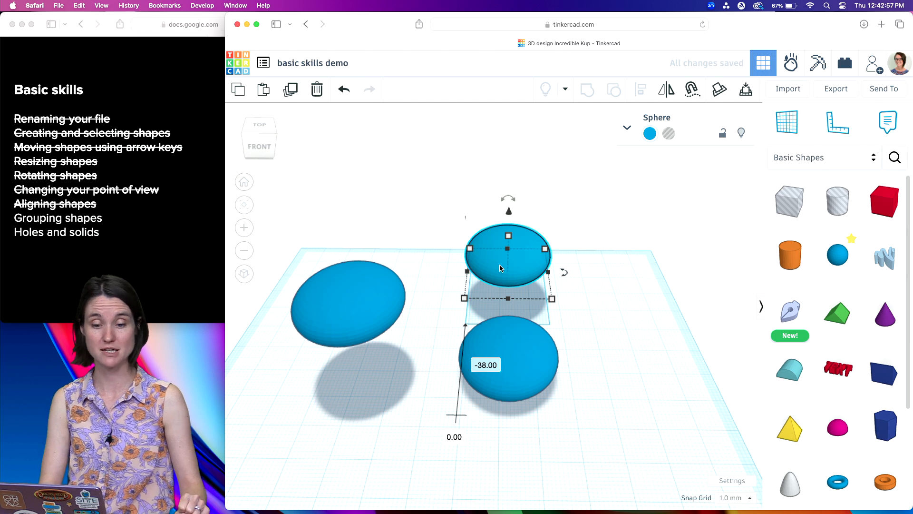
- Switch to the Google Docs checklist, cross off "Grouping shapes", and return to the Tinkercad design
click(152, 187)
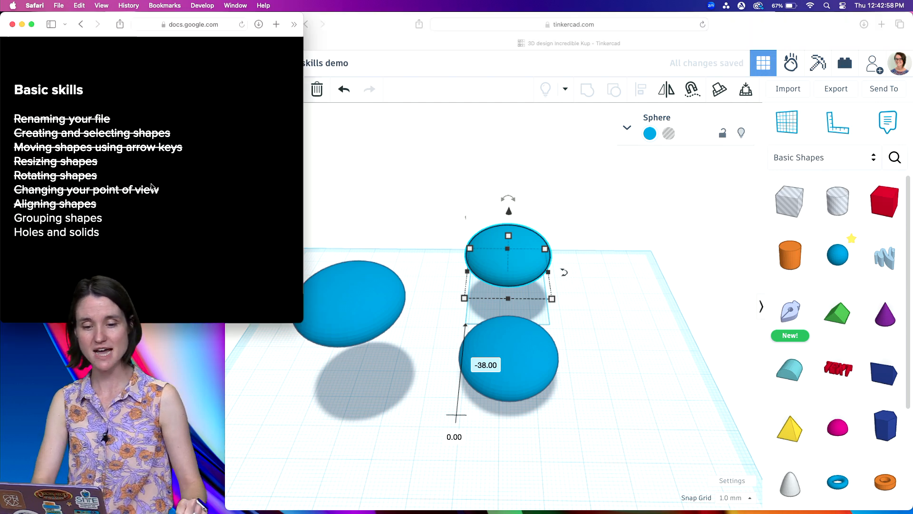
click(199, 209)
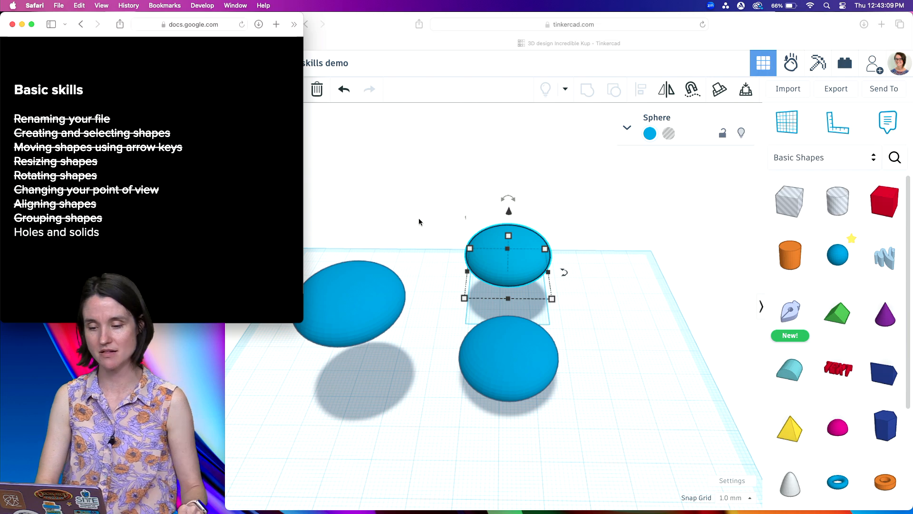
click(409, 200)
- Select all three separated spheres and delete them to empty the workplane
scroll(507, 340, down, 5)
scroll(507, 340, up, 3)
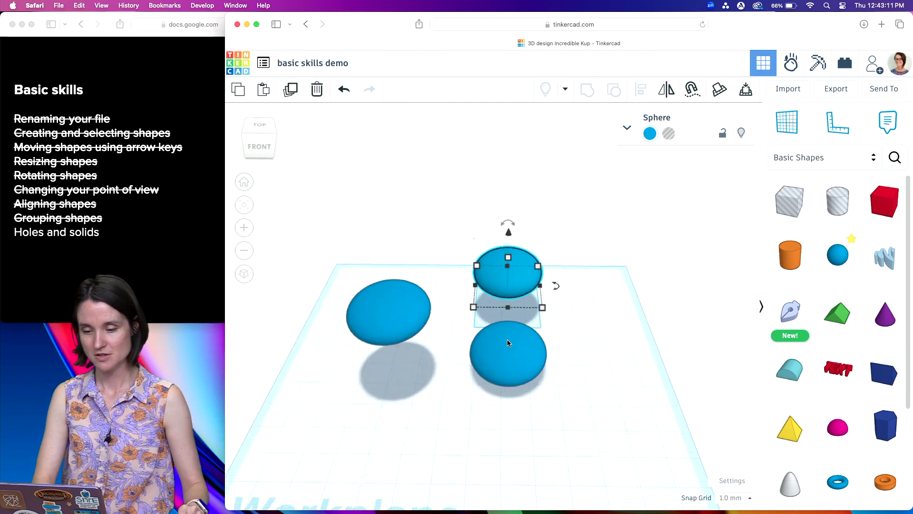
scroll(507, 338, up, 2)
click(364, 292)
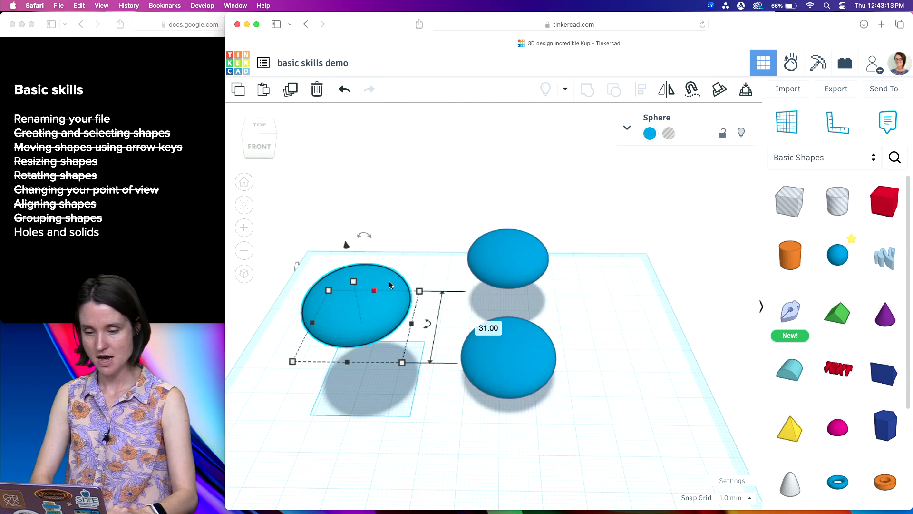
click(383, 245)
drag(338, 195, 643, 453)
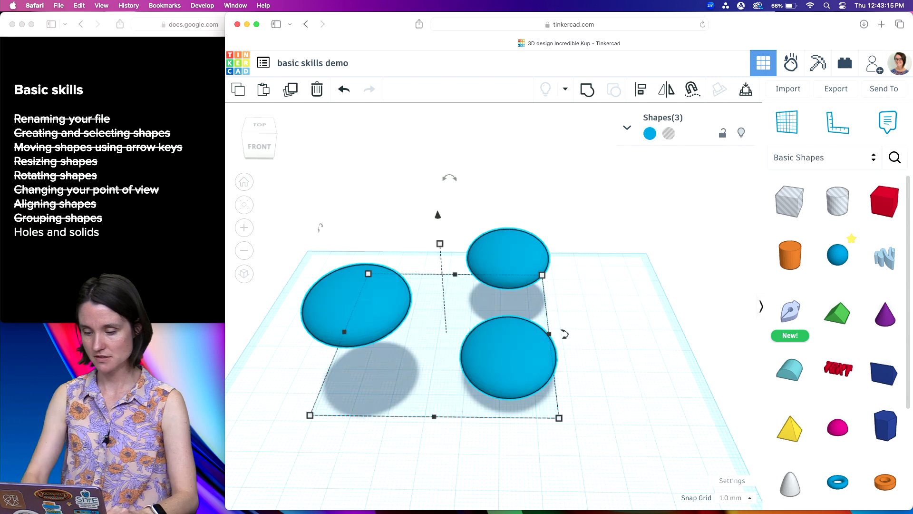
key(Delete)
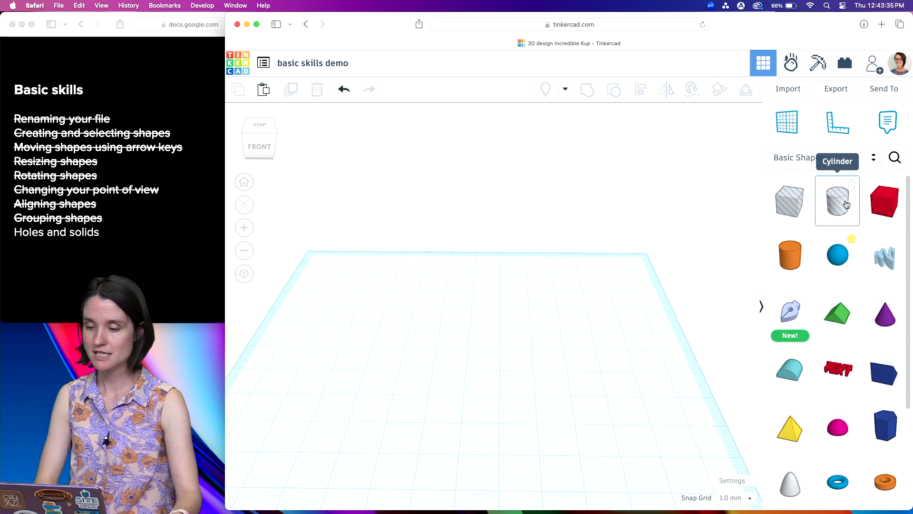
- Place a striped hole cylinder near the middle of the workplane, and briefly add a solid orange cylinder for comparison before deleting it
drag(846, 203, 511, 324)
click(626, 316)
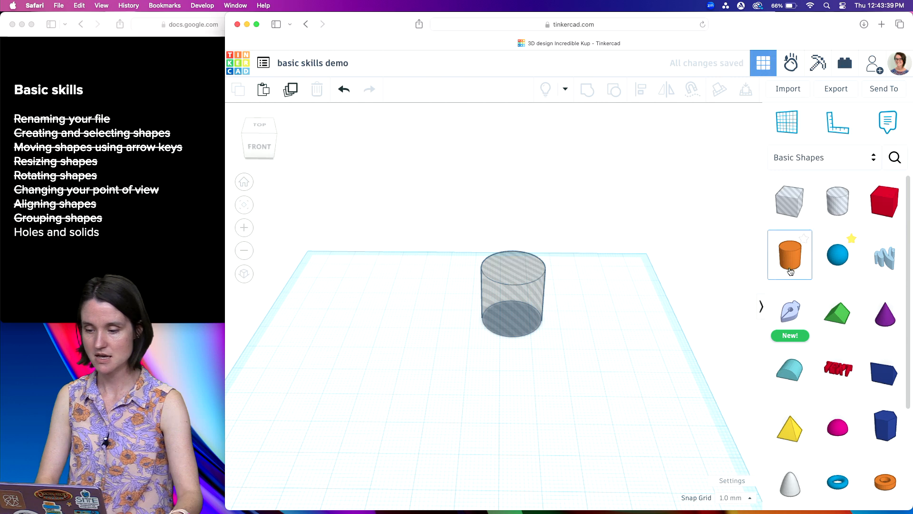
drag(794, 265, 561, 362)
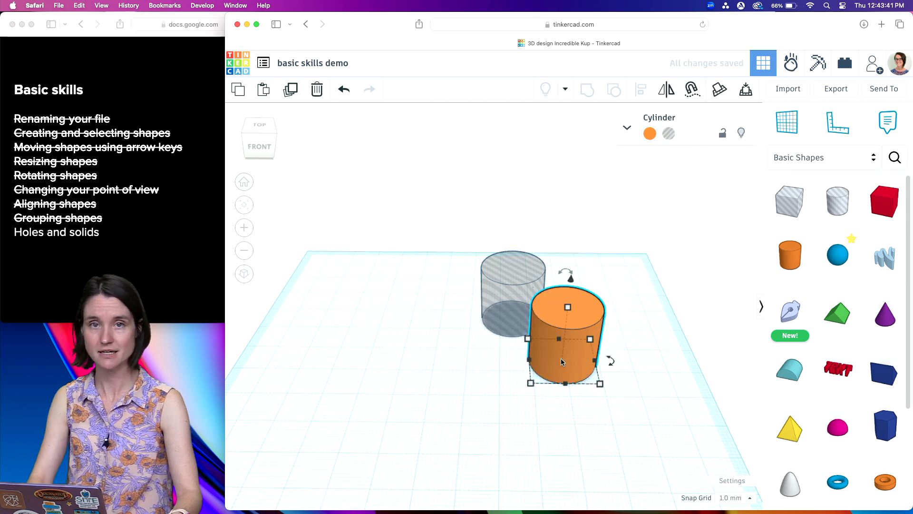
key(Delete)
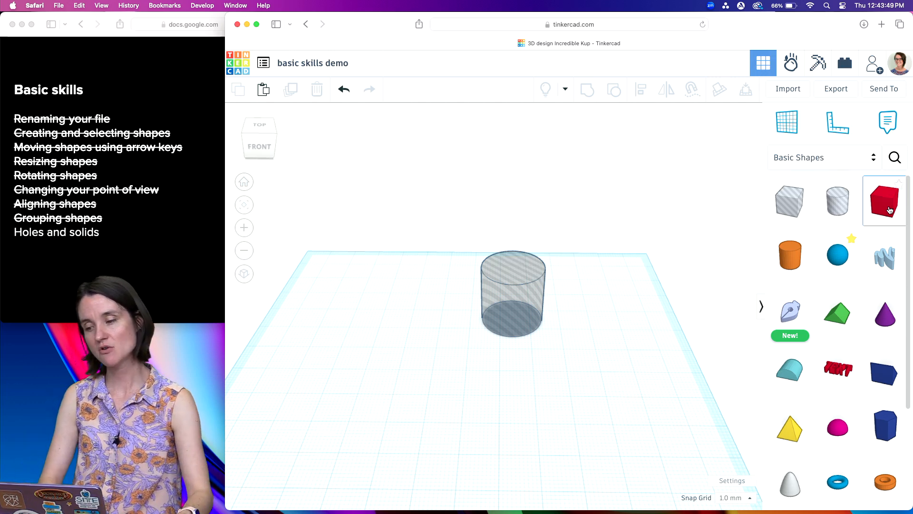
- Add a solid red box beside the hole cylinder and enlarge its base to about 27 by 28 mm
click(431, 344)
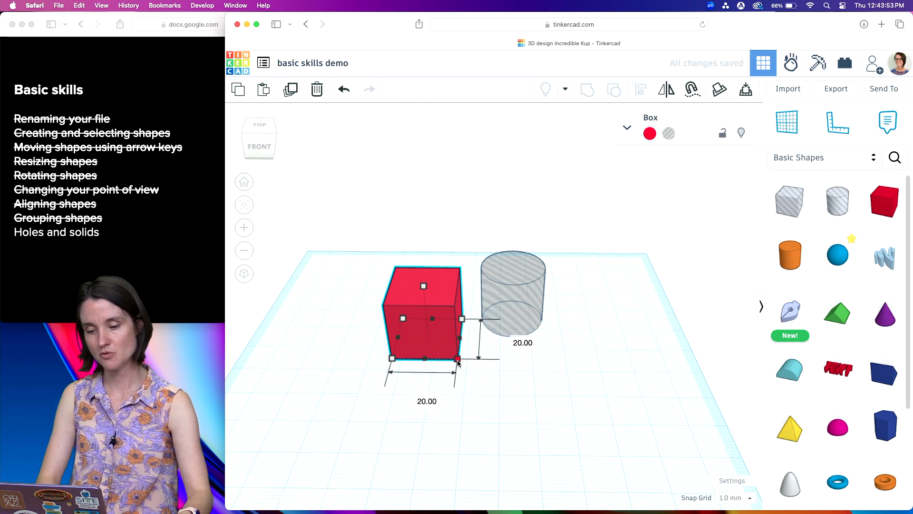
drag(457, 359, 480, 380)
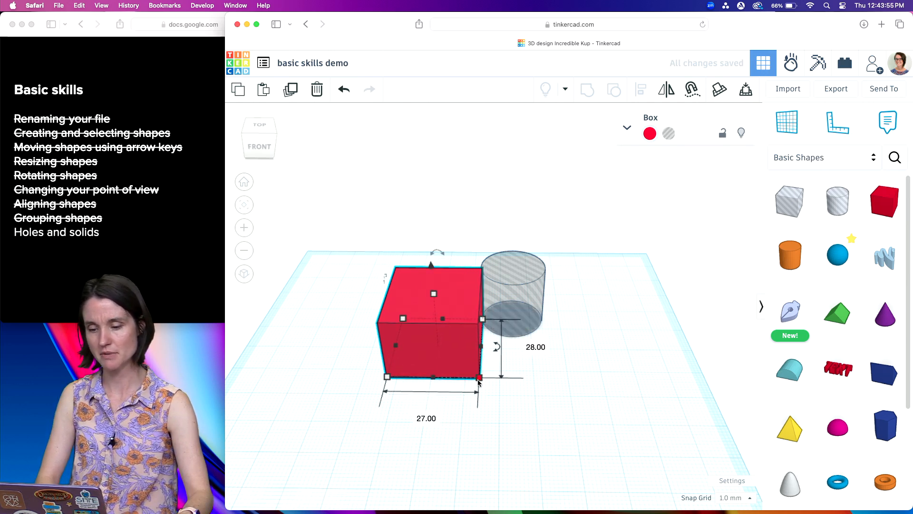
click(598, 347)
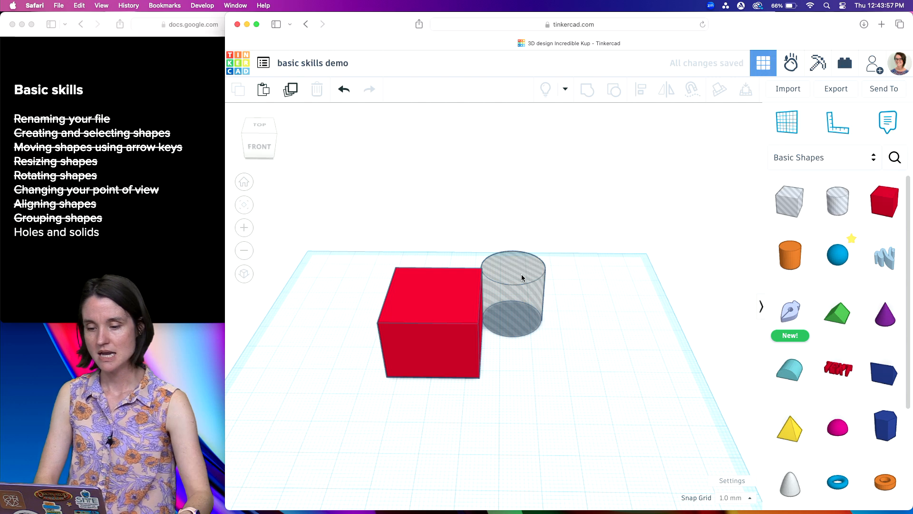
- Stretch the hole cylinder taller than the box, and align both shapes on their left-to-right centre
drag(521, 274, 544, 247)
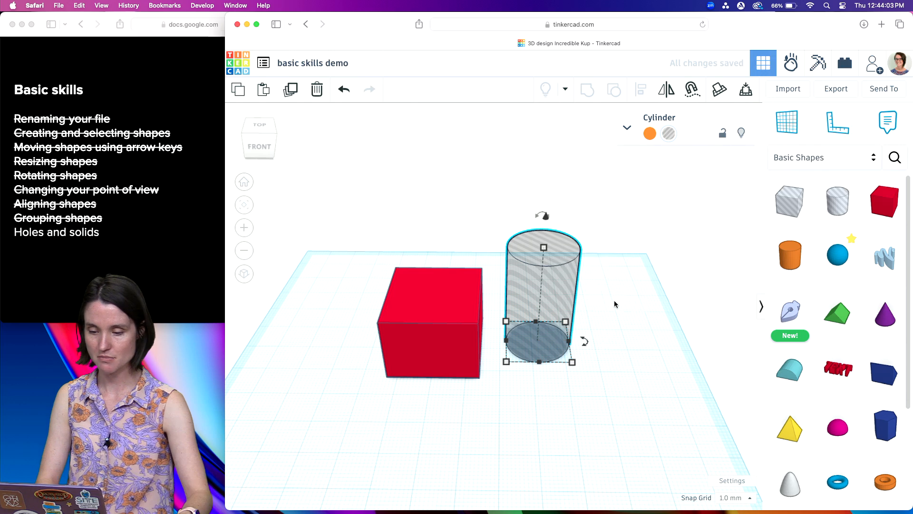
drag(382, 192, 554, 387)
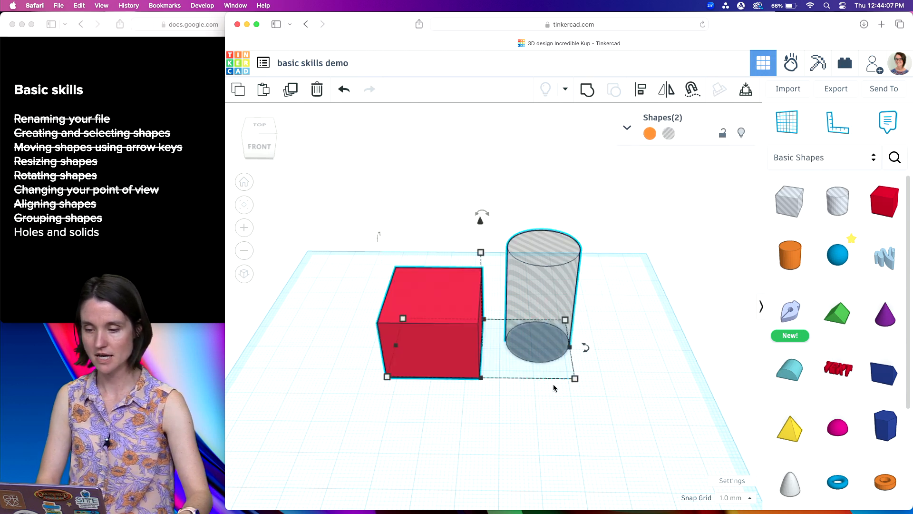
click(642, 93)
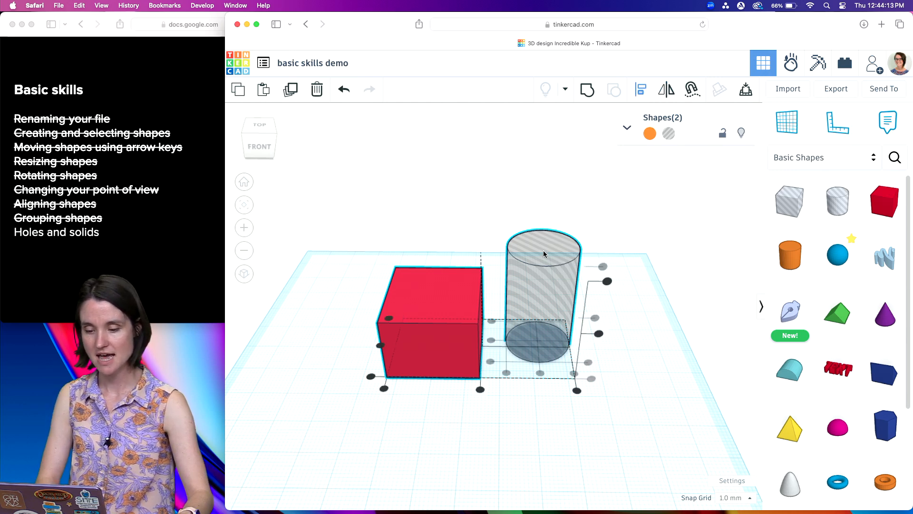
click(481, 390)
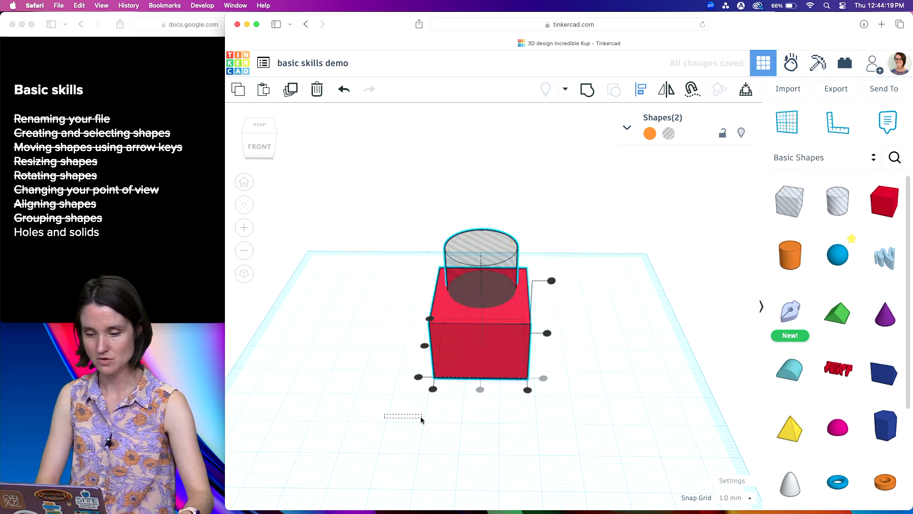
click(389, 418)
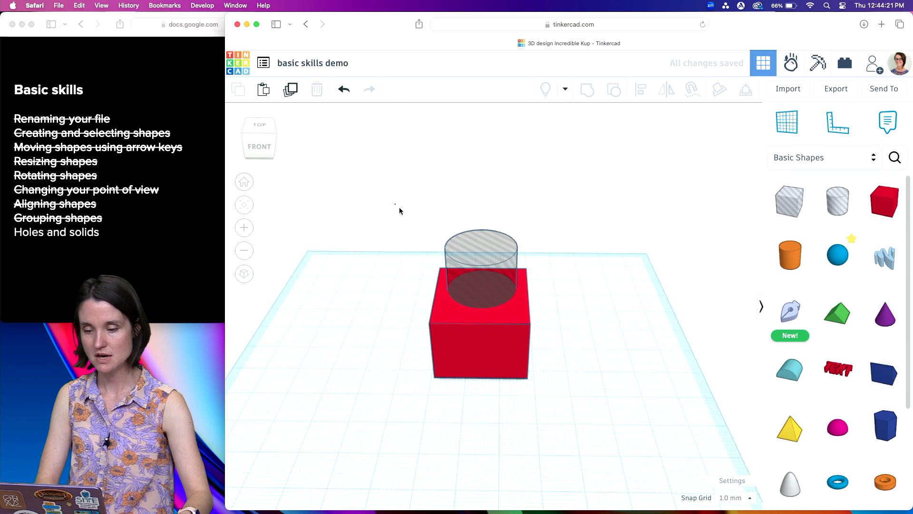
- Align the red box and the hole cylinder on their front-to-back centre, and clear the selection
drag(399, 207, 561, 402)
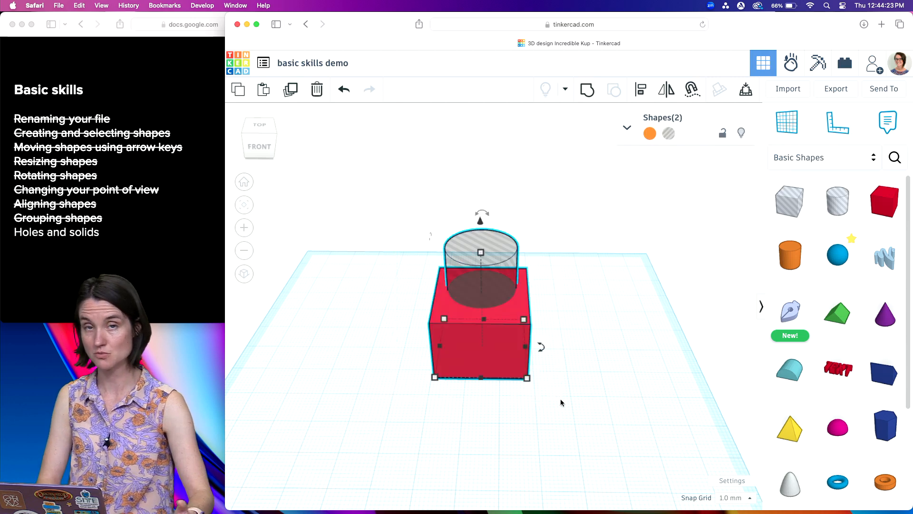
click(640, 88)
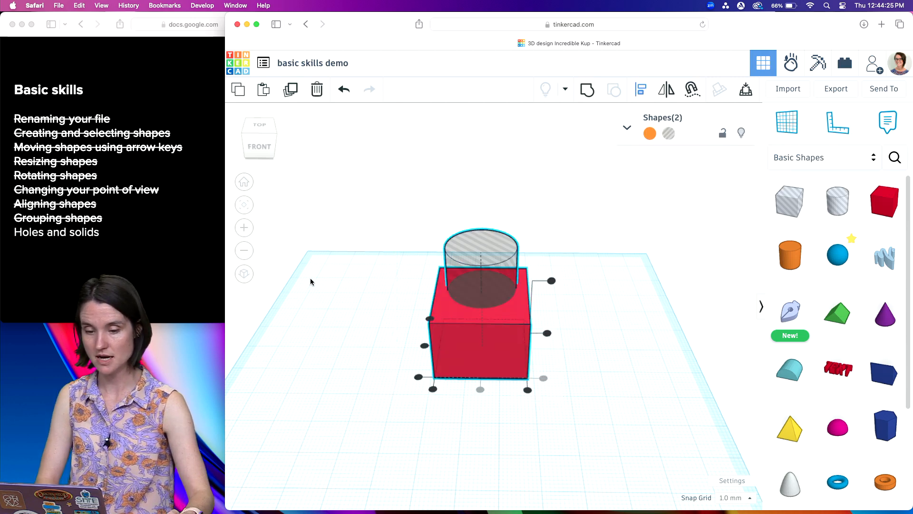
drag(265, 145, 275, 144)
click(425, 386)
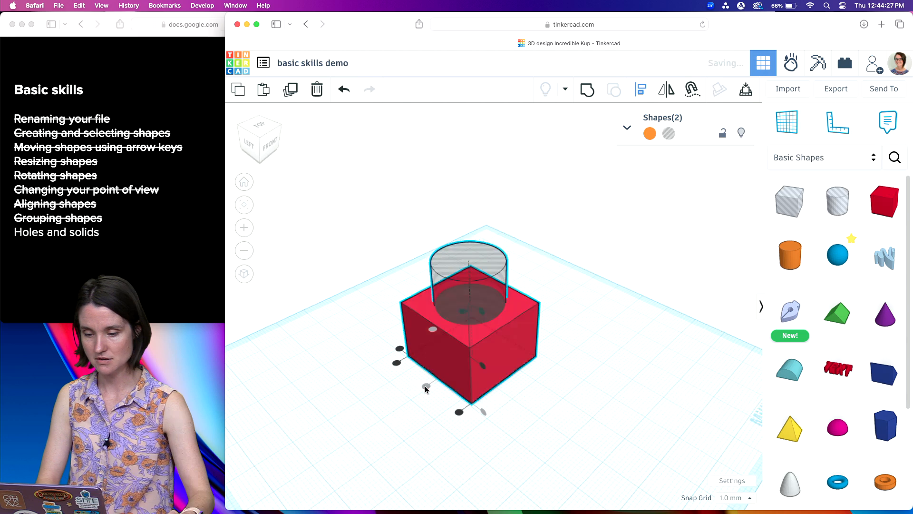
click(649, 323)
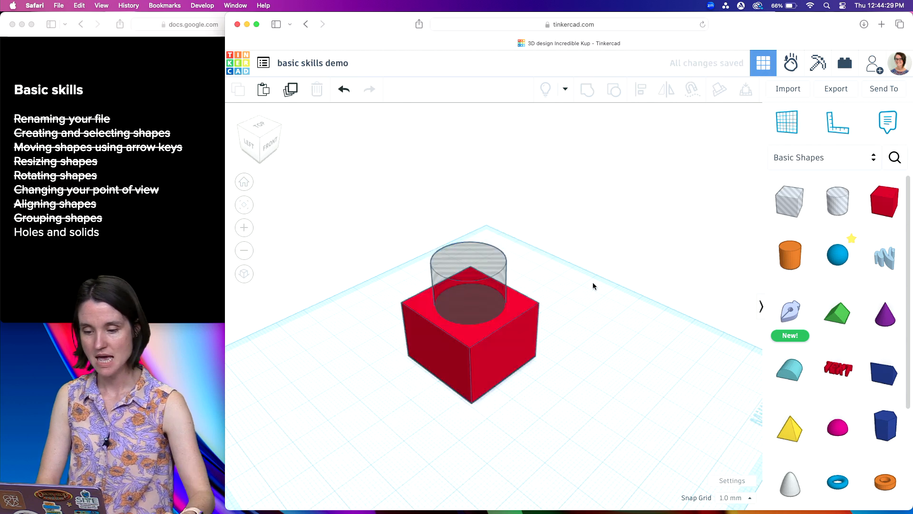
- Group the red box with the hole cylinder to cut a round opening into the box, and inspect the cut up close
drag(348, 249, 555, 413)
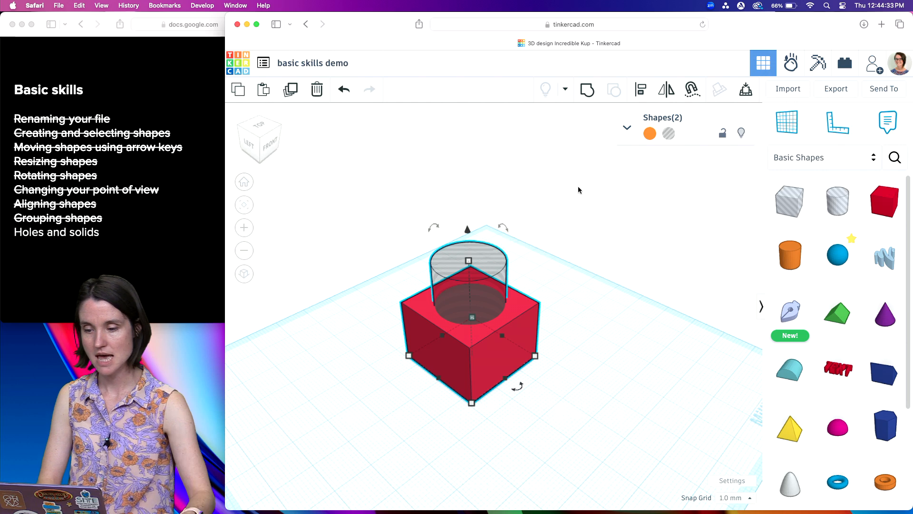
click(589, 90)
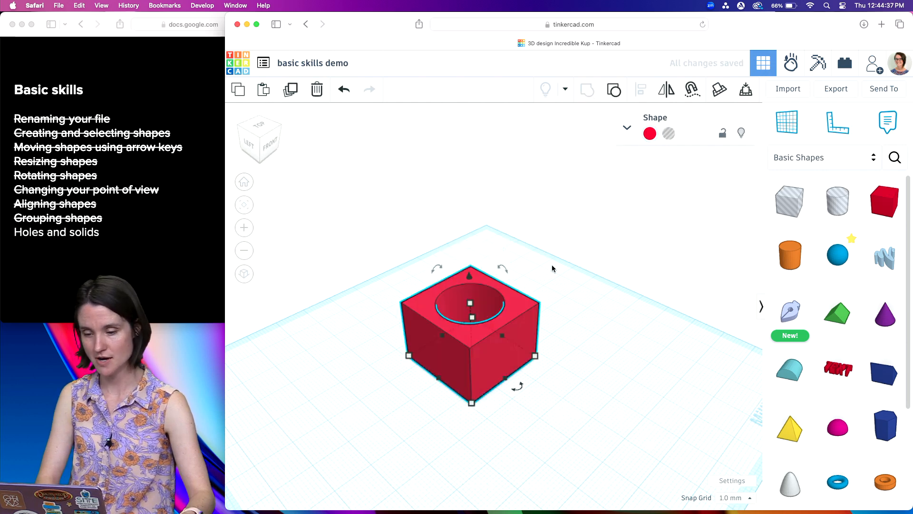
click(539, 281)
scroll(482, 333, up, 5)
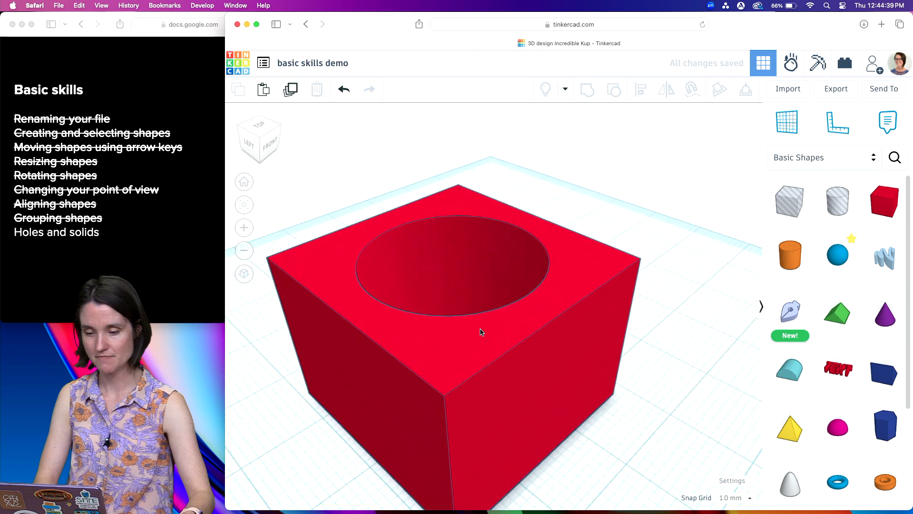
scroll(481, 333, down, 3)
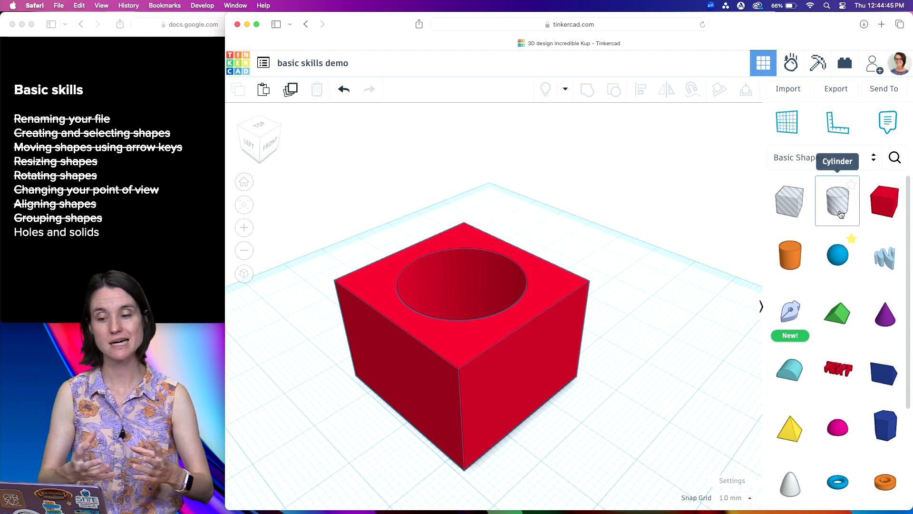
- Add a purple cone and a yellow pyramid to the workplane beside the red box with the round opening
mouse_move(606, 369)
right_down()
mouse_move(599, 413)
mouse_move(598, 378)
right_up()
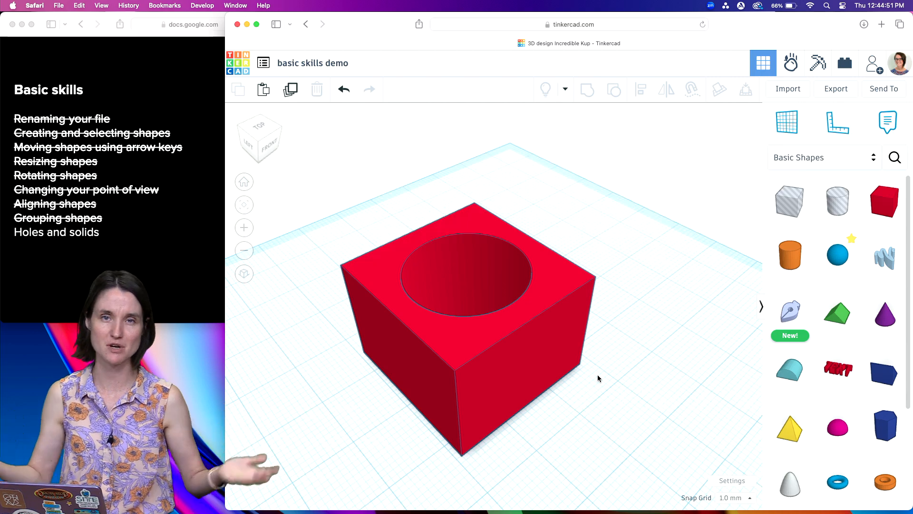
scroll(598, 378, down, 3)
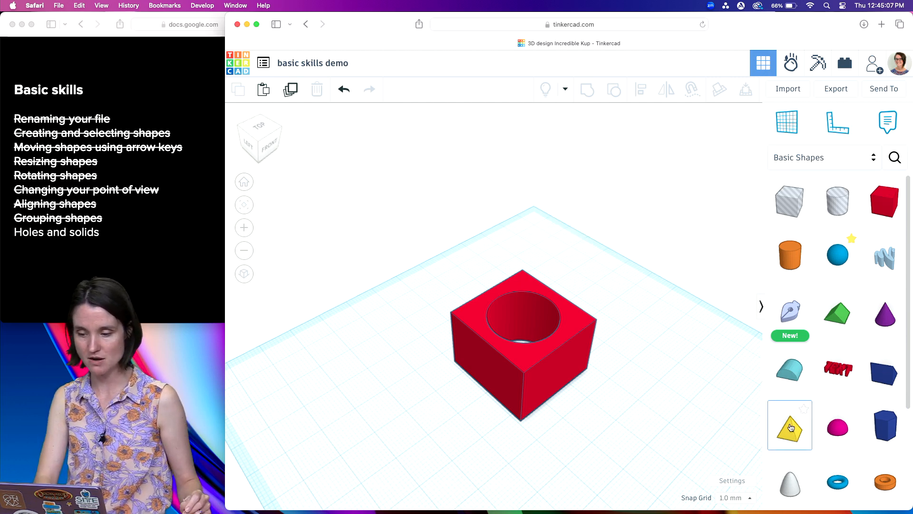
click(885, 314)
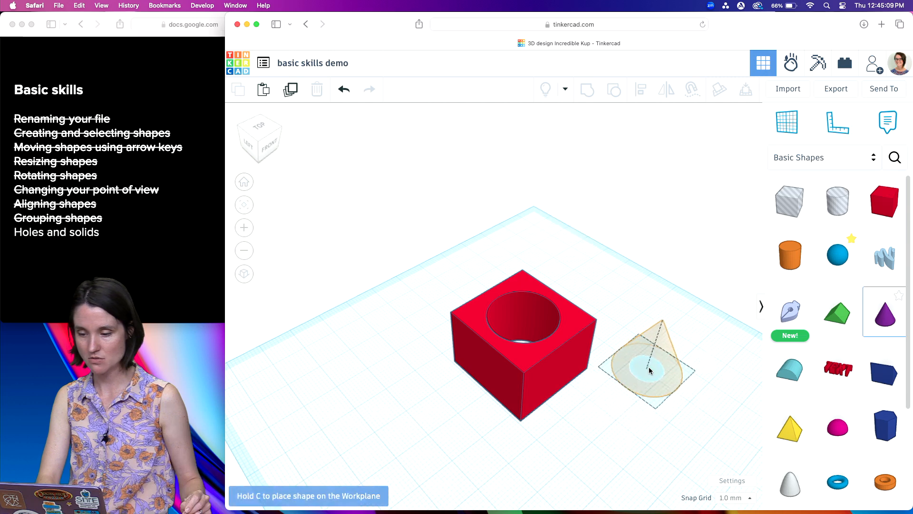
click(648, 367)
click(789, 428)
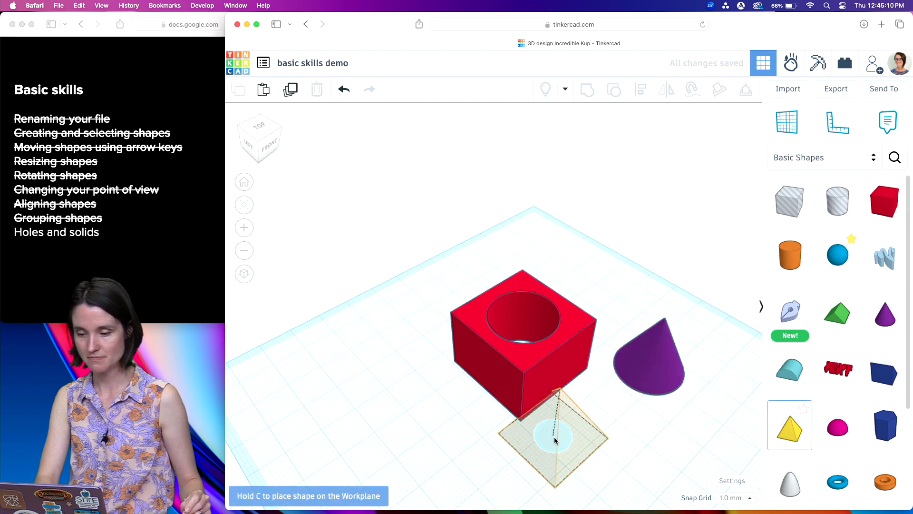
click(595, 440)
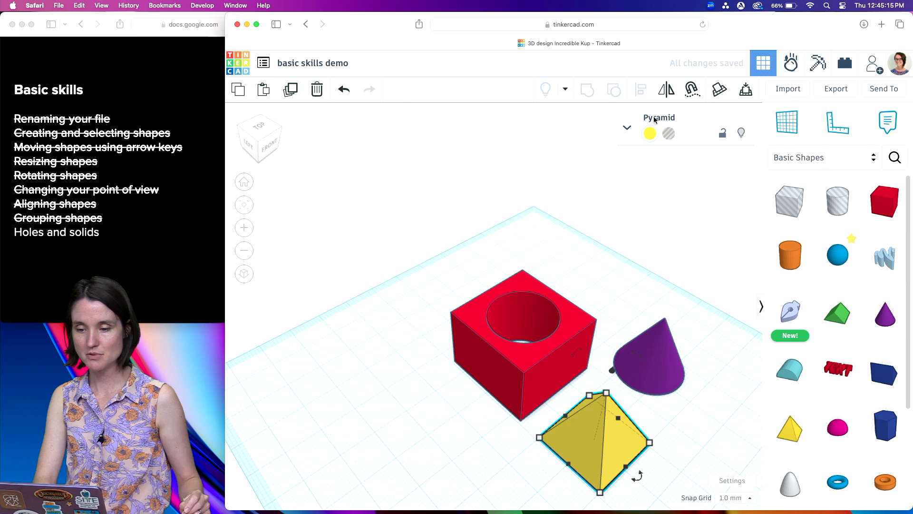
- Turn the yellow pyramid and the purple cone into holes
click(628, 128)
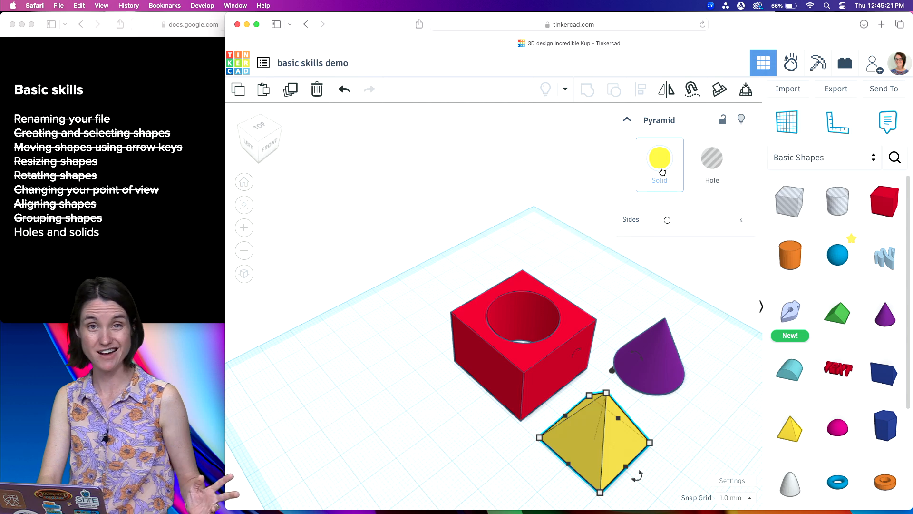
click(718, 170)
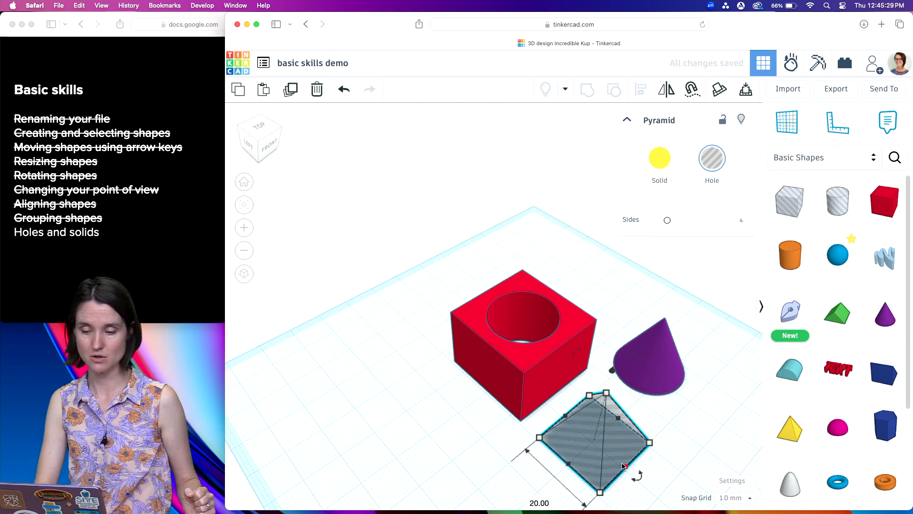
click(662, 361)
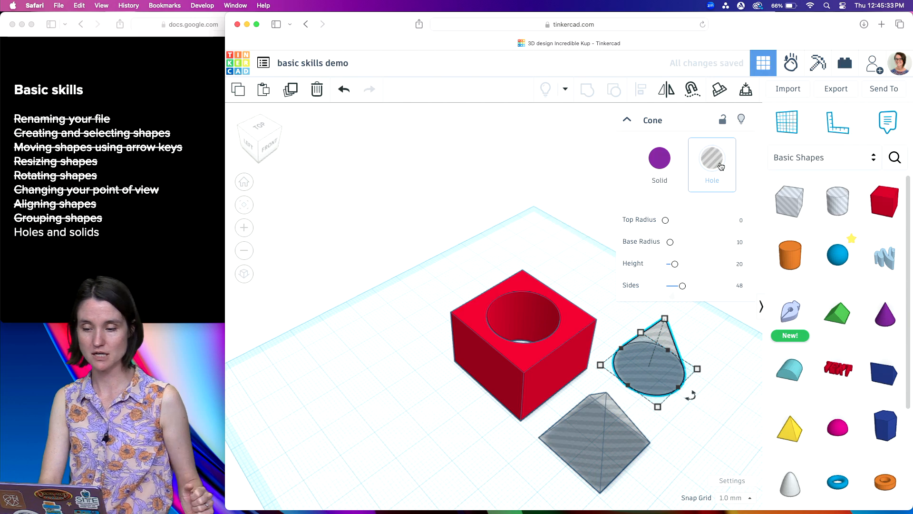
click(627, 120)
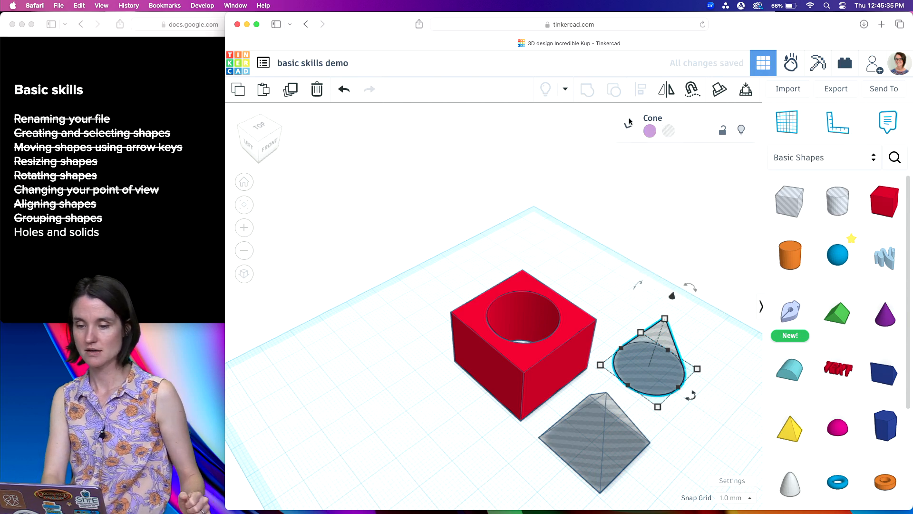
- Make the cone solid again and try several preset colors on it, including light blue and light tan, finishing with magenta
click(659, 158)
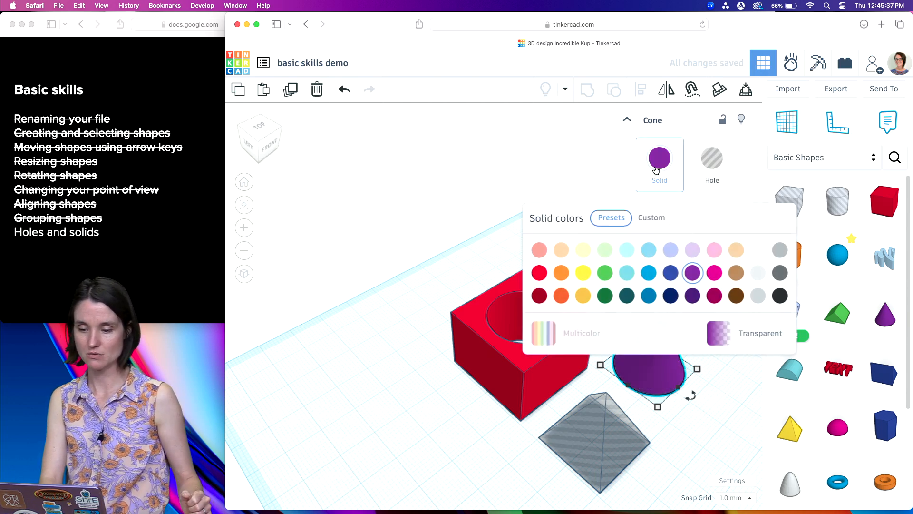
click(649, 250)
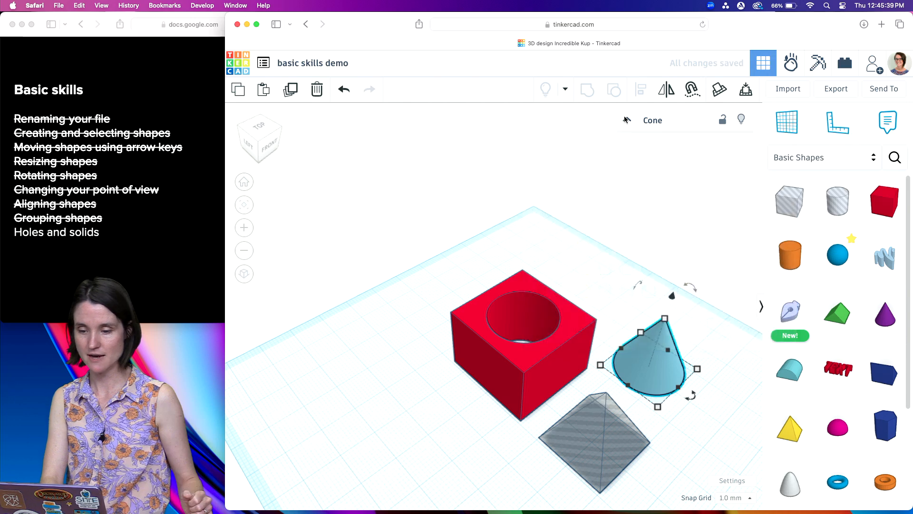
click(650, 134)
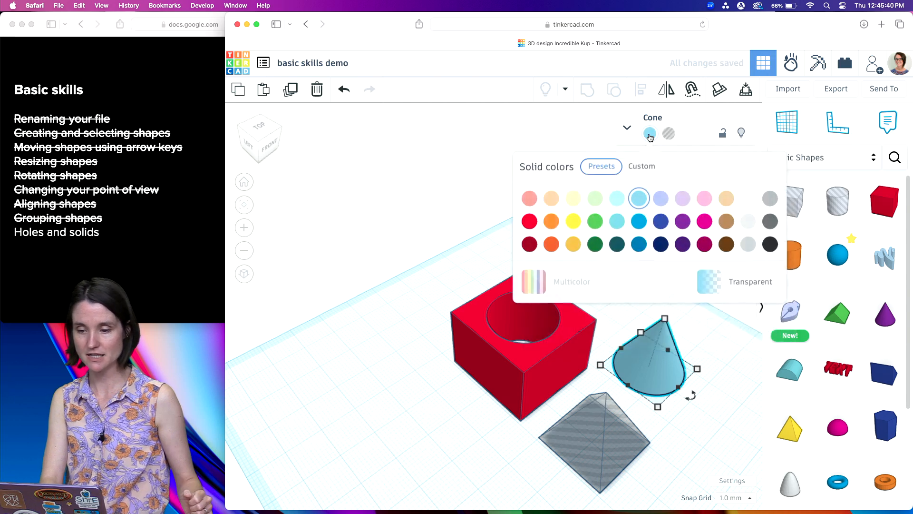
click(595, 197)
click(726, 199)
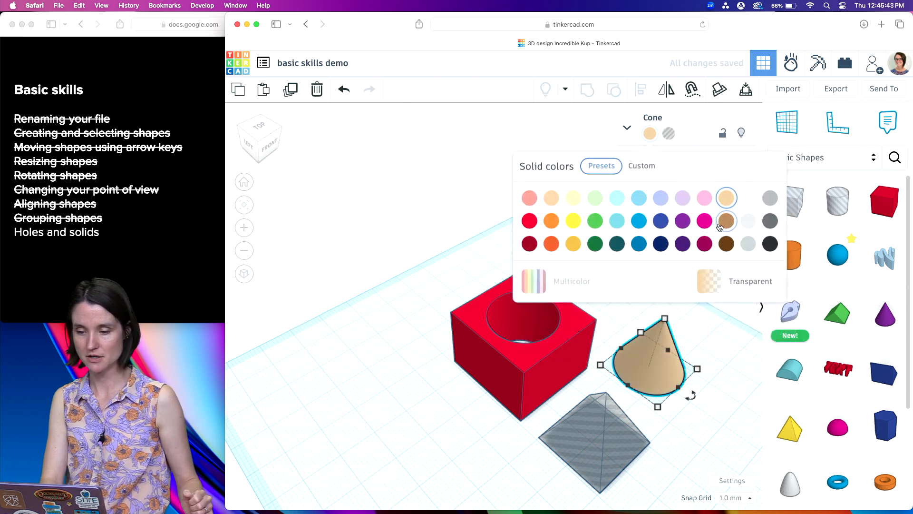
click(699, 225)
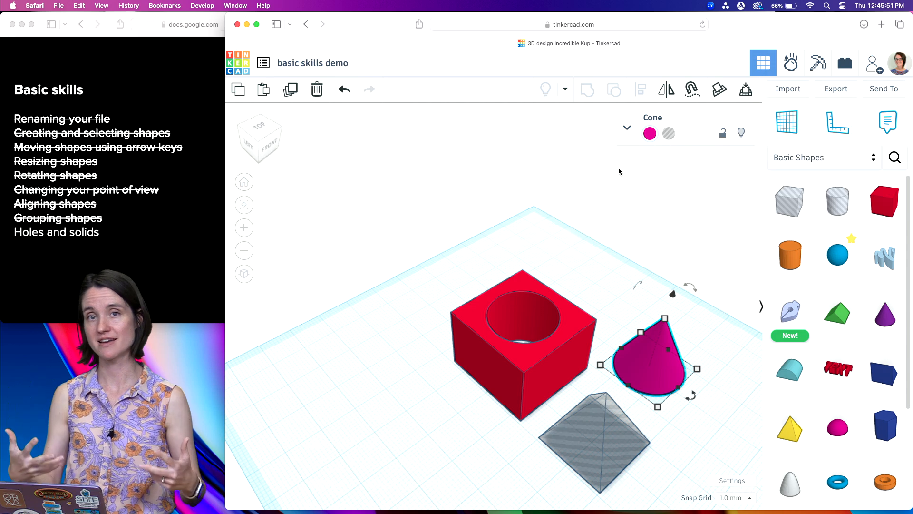
- Switch to the checklist slides, cross off "Holes and solids", and advance to the "Make an Ice Cream Cone" slide
click(149, 198)
click(178, 203)
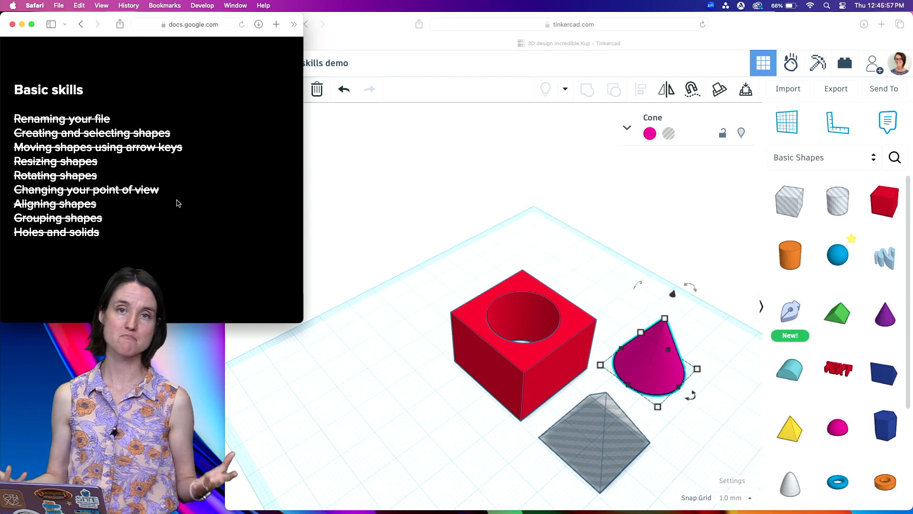
click(178, 203)
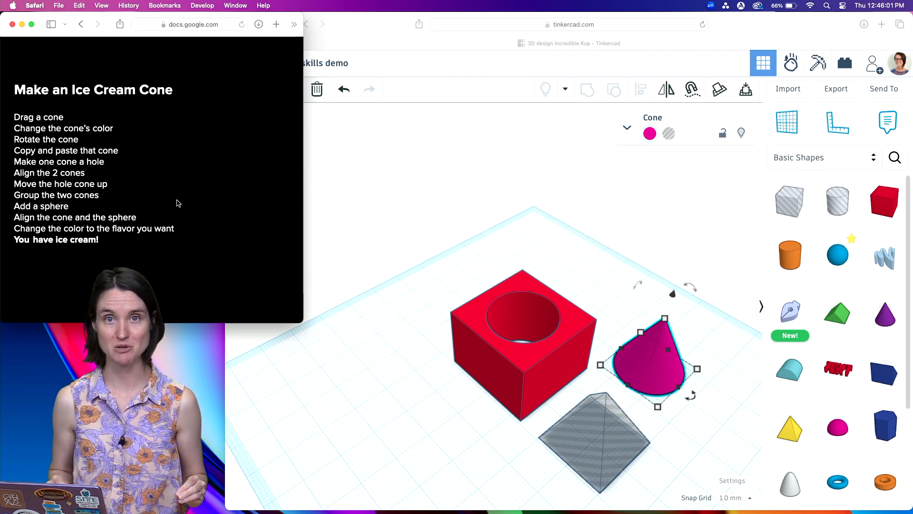
- Switch back to Tinkercad, delete the box, cone and pyramid together, and reset the workplane to the home view
click(454, 174)
drag(473, 245, 723, 492)
key(Delete)
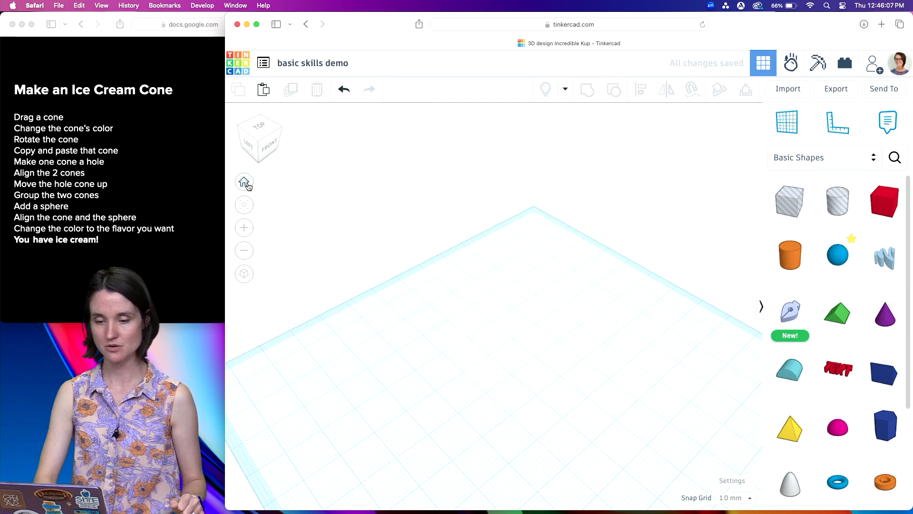
click(245, 184)
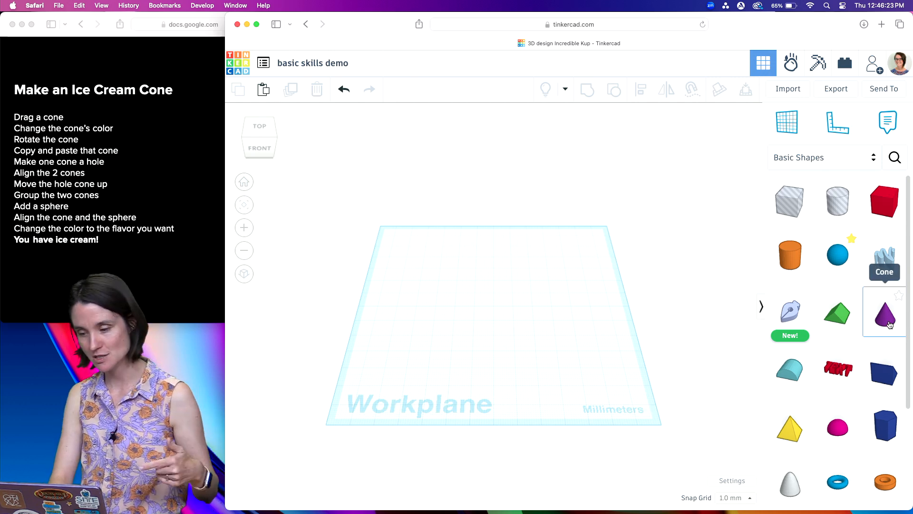
- Place a cone on the empty workplane and change its solid color to the light tan preset
drag(890, 324, 440, 305)
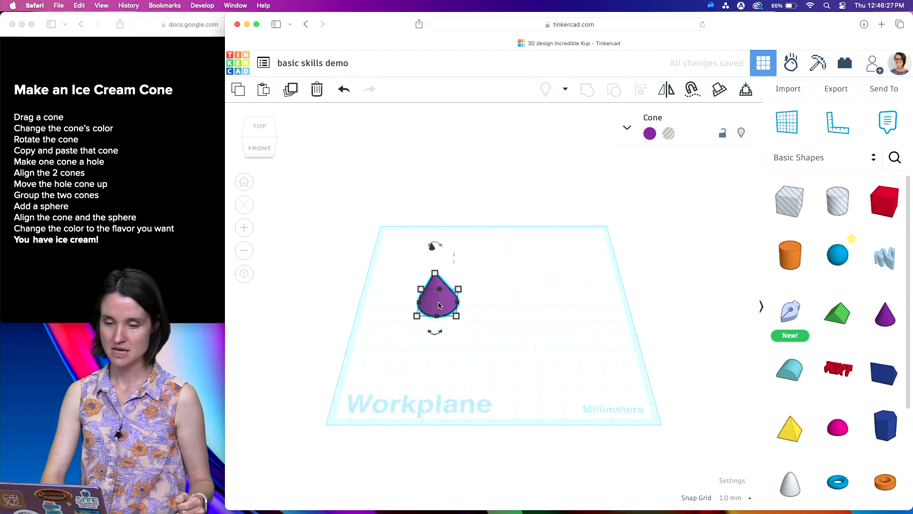
scroll(440, 305, up, 6)
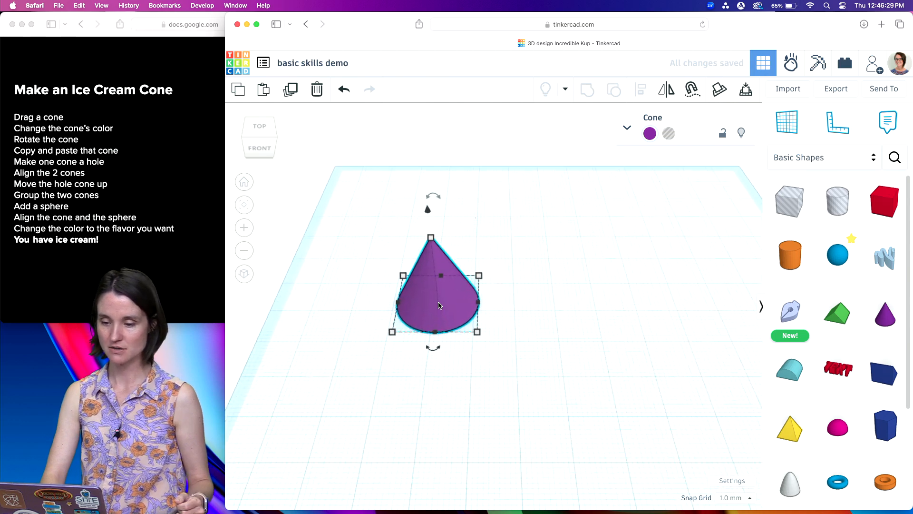
scroll(438, 305, up, 2)
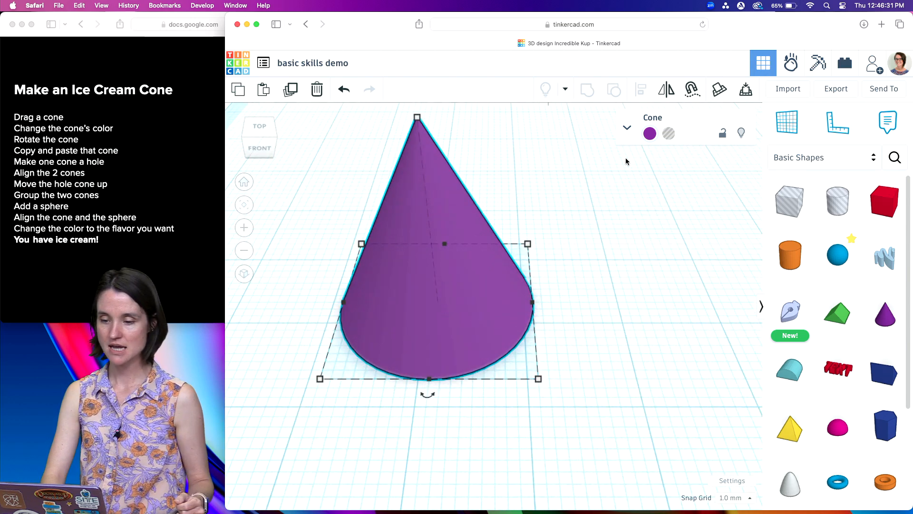
click(650, 135)
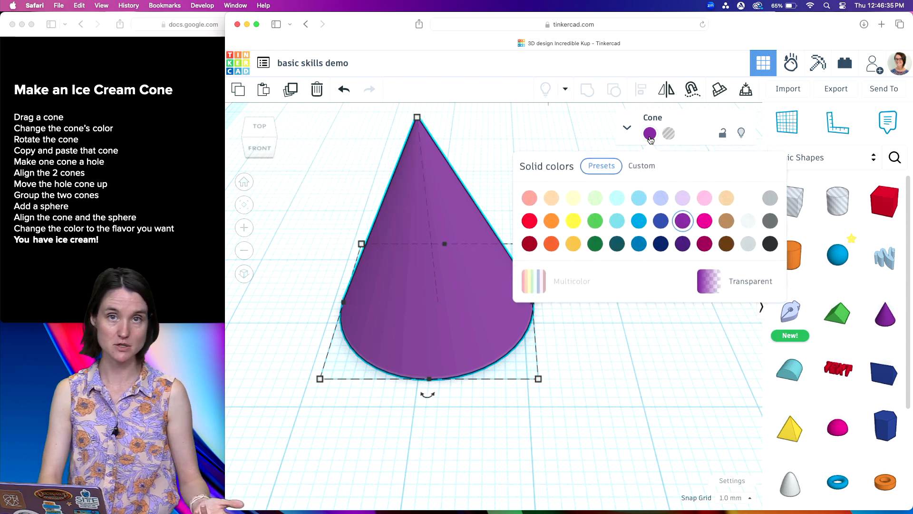
click(726, 199)
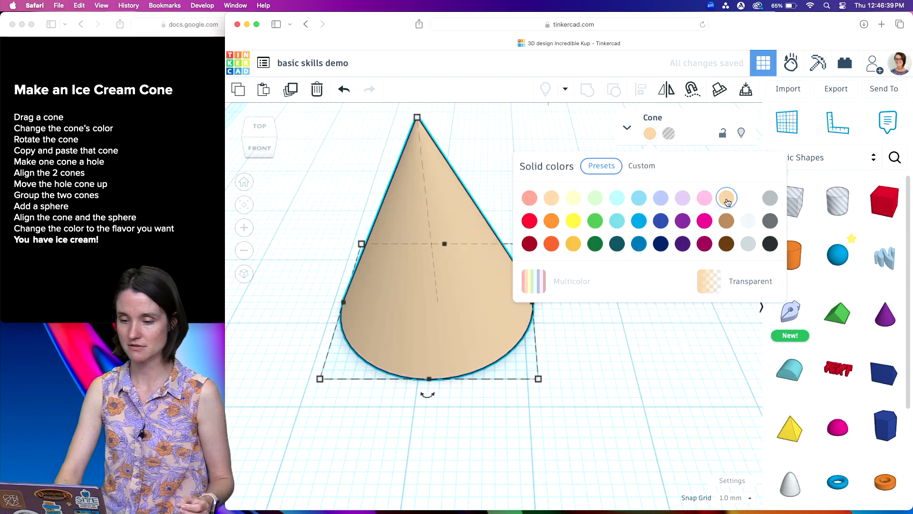
click(649, 136)
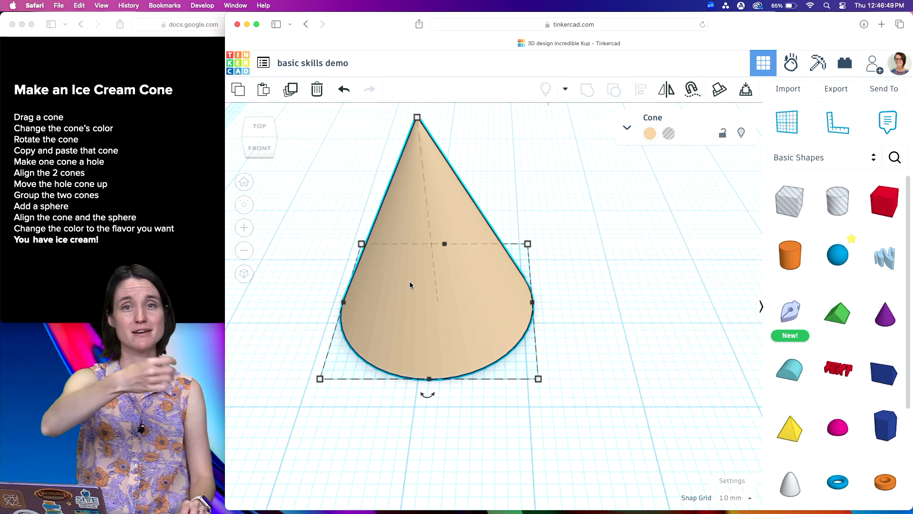
- Rotate the tan cone 180° so its point faces down, and view it from the front
scroll(581, 291, down, 3)
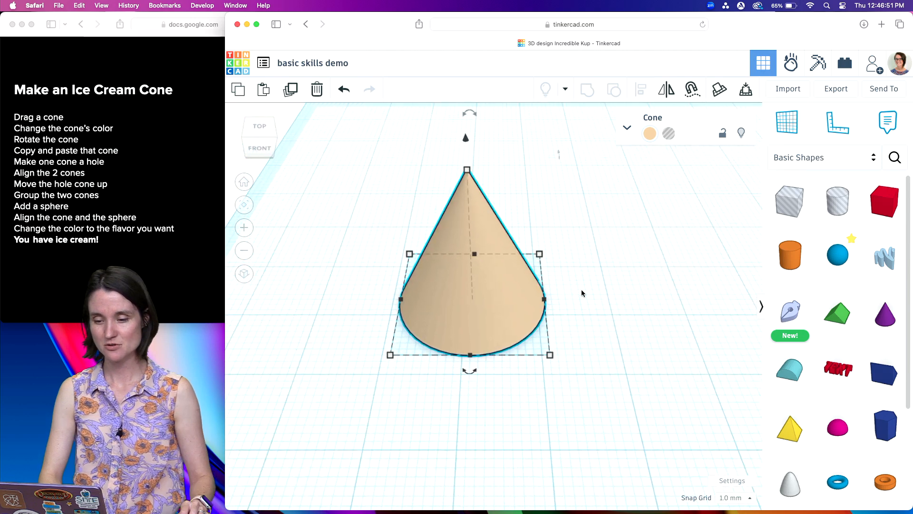
mouse_move(486, 138)
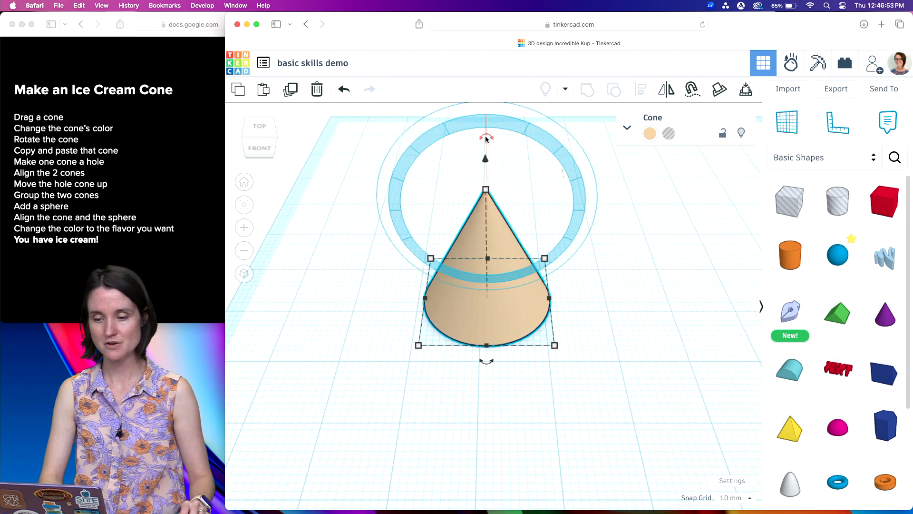
scroll(486, 138, down, 2)
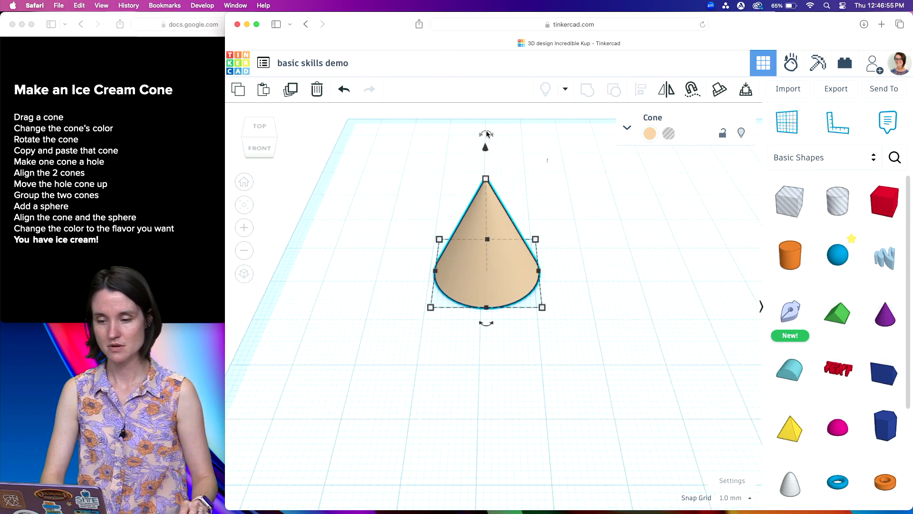
drag(487, 133, 489, 230)
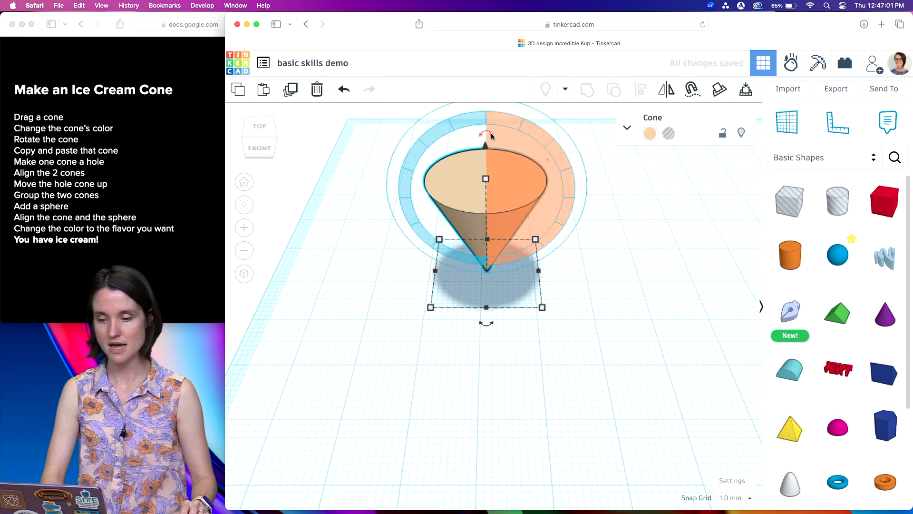
scroll(503, 179, up, 3)
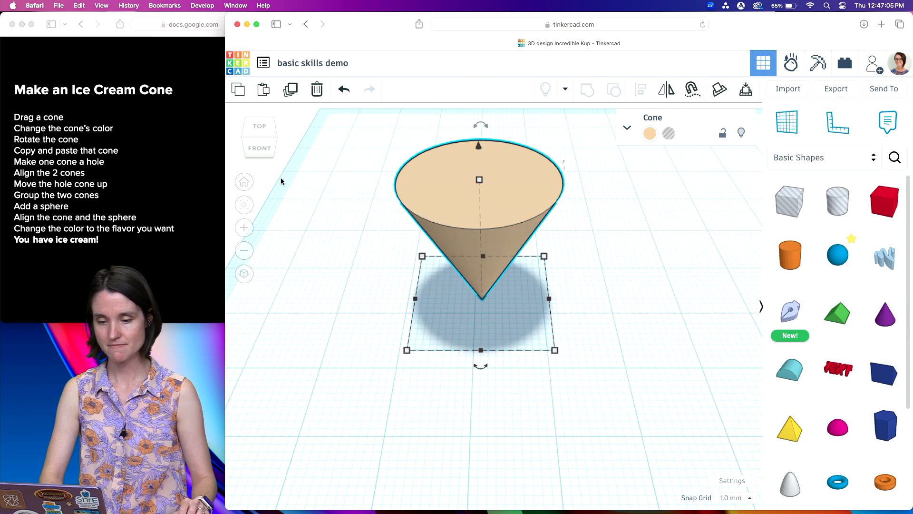
click(266, 145)
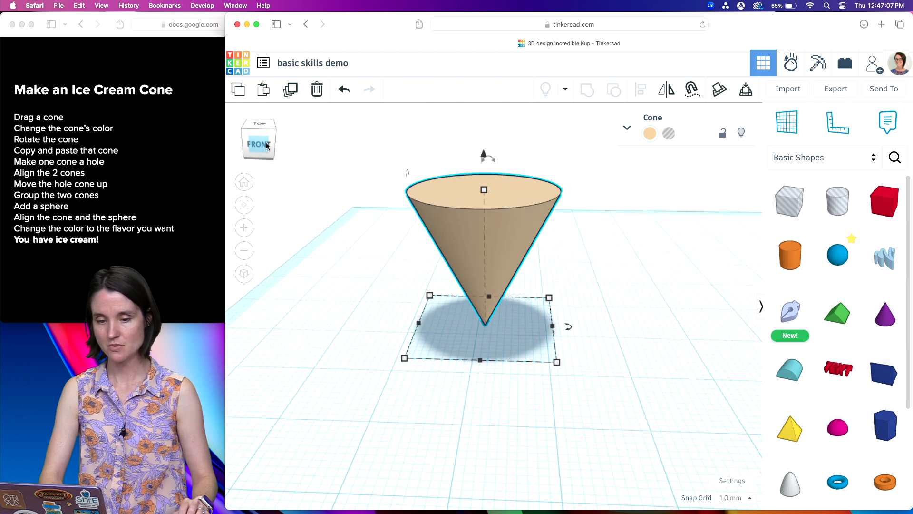
- Switch to the checklist slides and cross off "Drag a cone", "Change the cone's color" and "Rotate the cone"
click(150, 167)
click(150, 167)
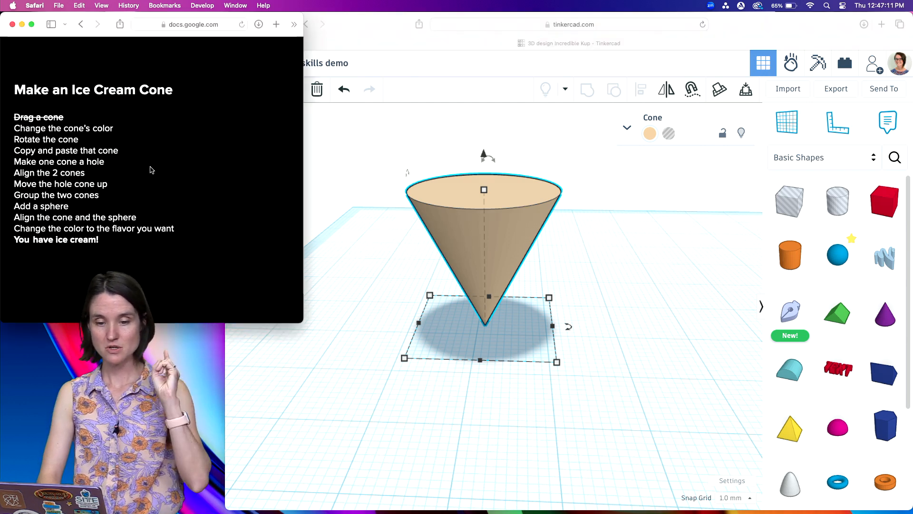
click(150, 170)
click(150, 170)
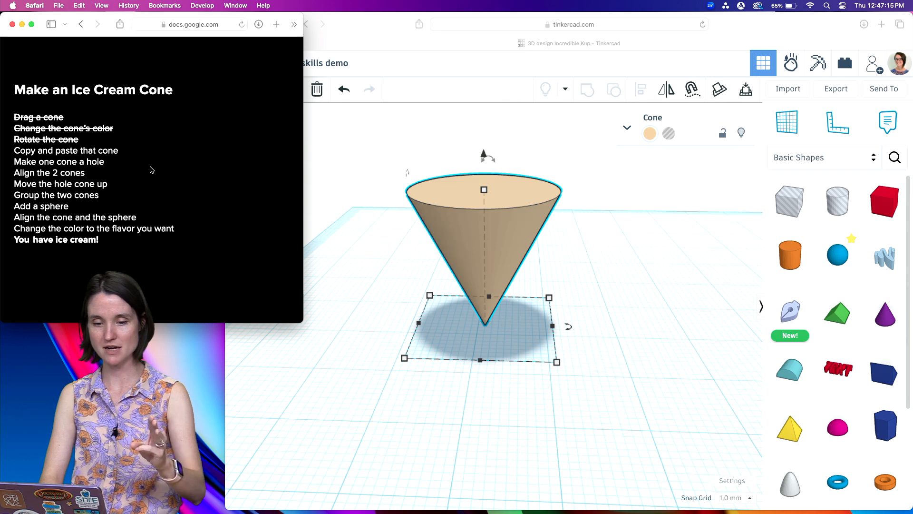
- Switch back to Tinkercad and examine the upside-down cone's flat top from above
click(631, 261)
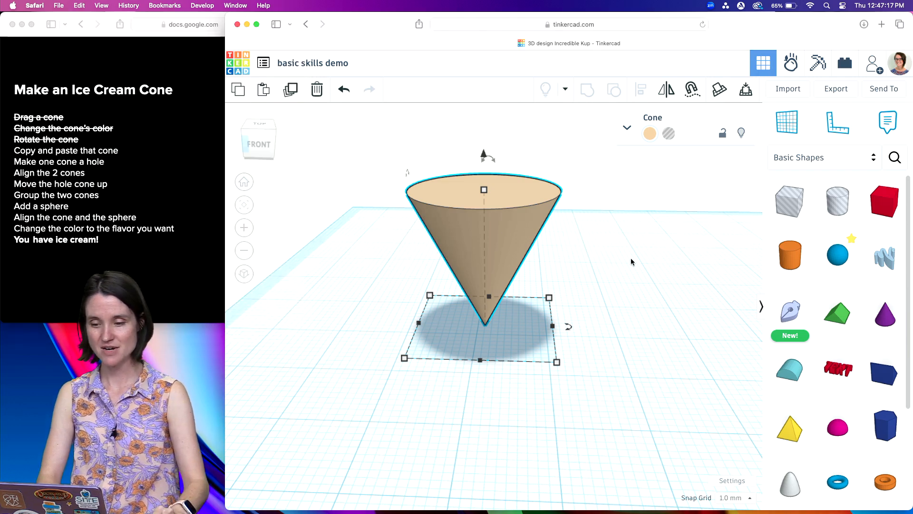
scroll(653, 286, up, 5)
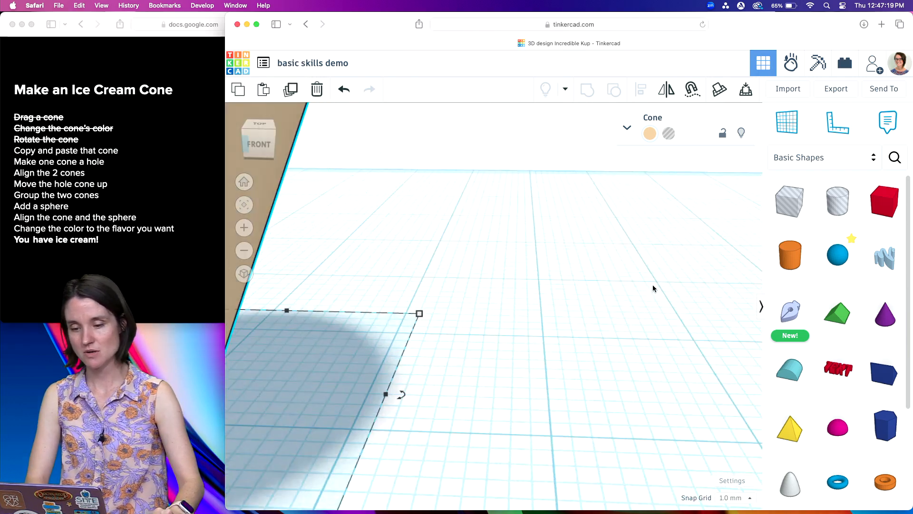
scroll(653, 286, down, 5)
right_drag(592, 295, 604, 344)
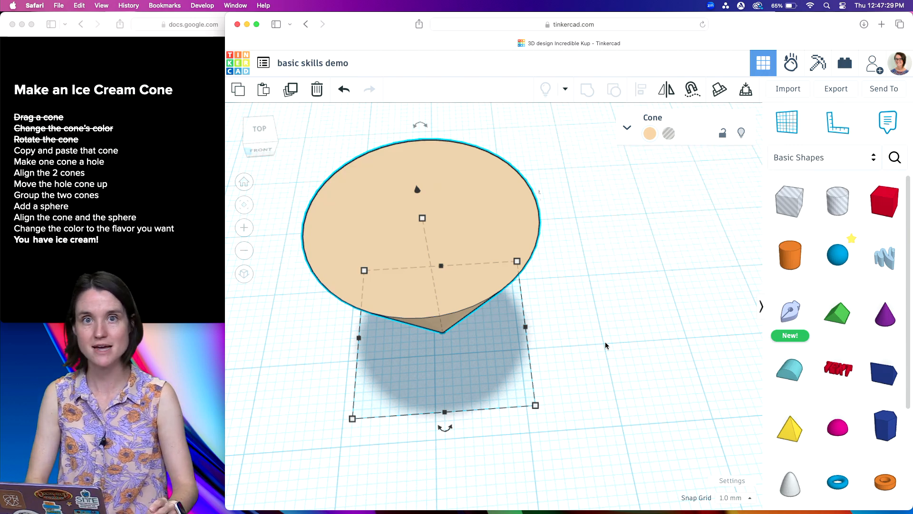
- Paste a copy of the tan cone next to the original and undo the paste
scroll(594, 281, down, 2)
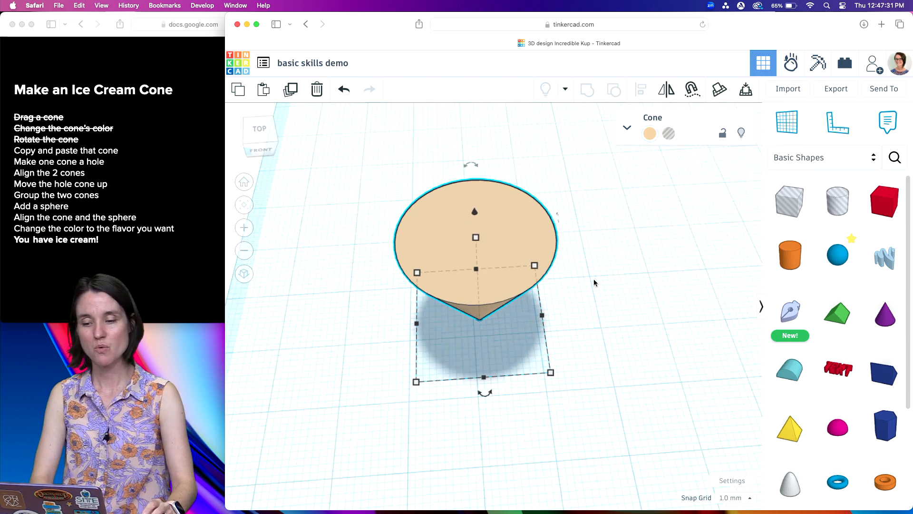
scroll(593, 282, up, 2)
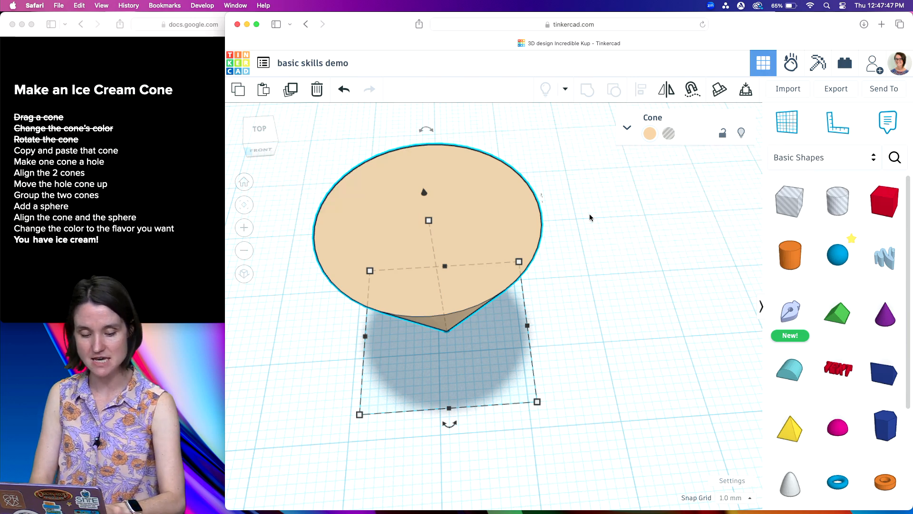
key(super+v)
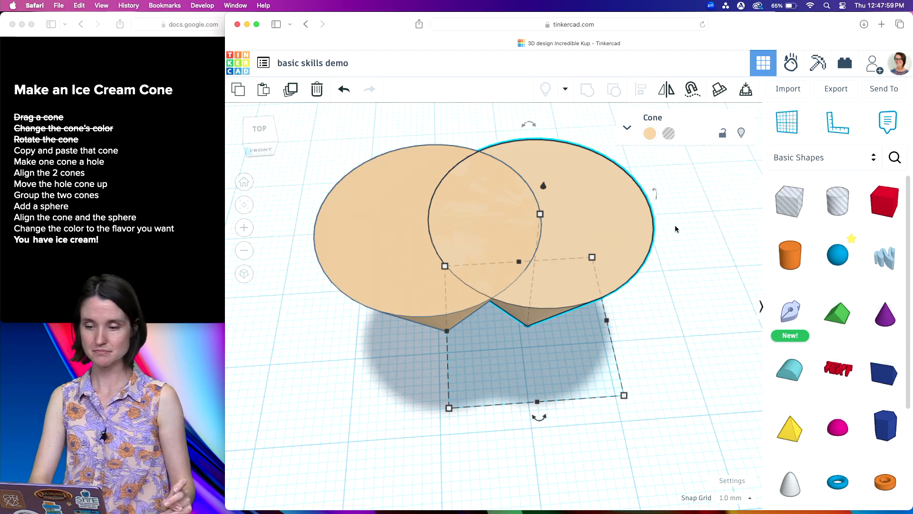
key(super+z)
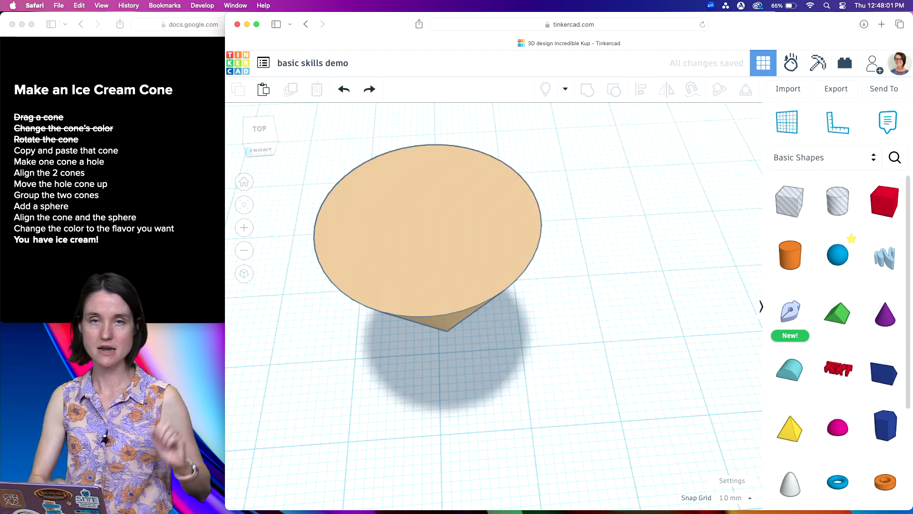
- Duplicate the tan cone in place and delete the duplicate
click(477, 228)
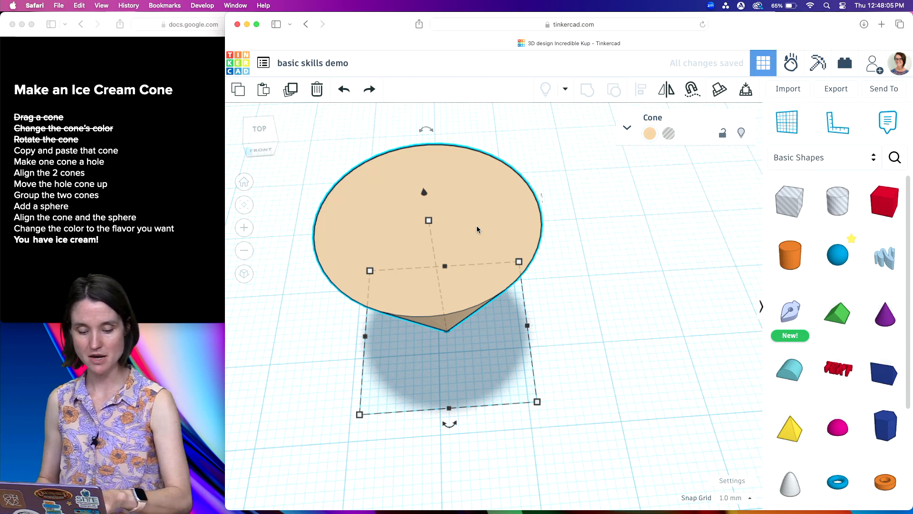
key(super+d)
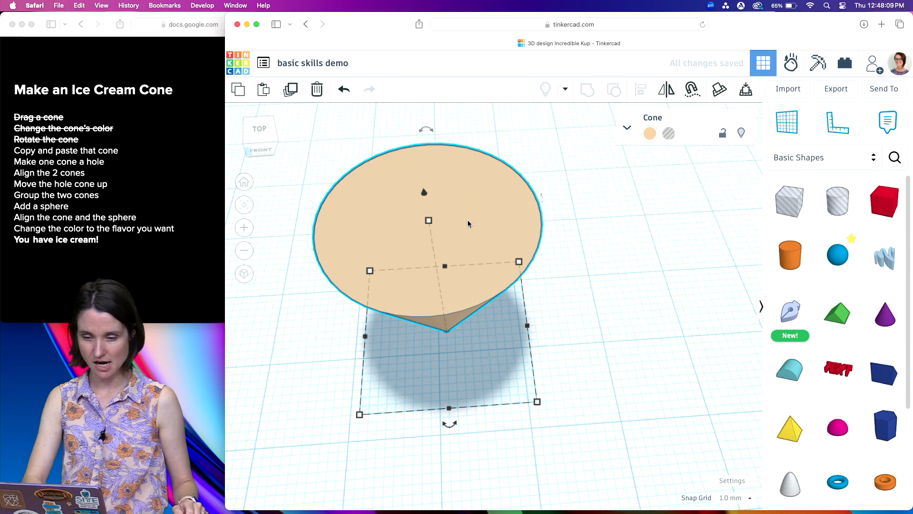
mouse_move(468, 223)
mouse_down()
mouse_move(563, 218)
mouse_move(472, 222)
mouse_up()
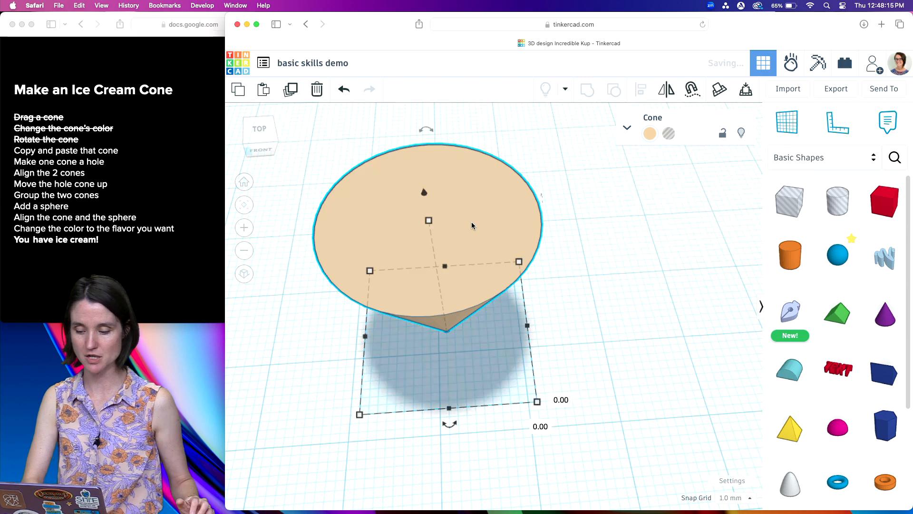
key(Delete)
- Paste a copy of the tan cone beside the original and turn the copy into a hole
click(466, 241)
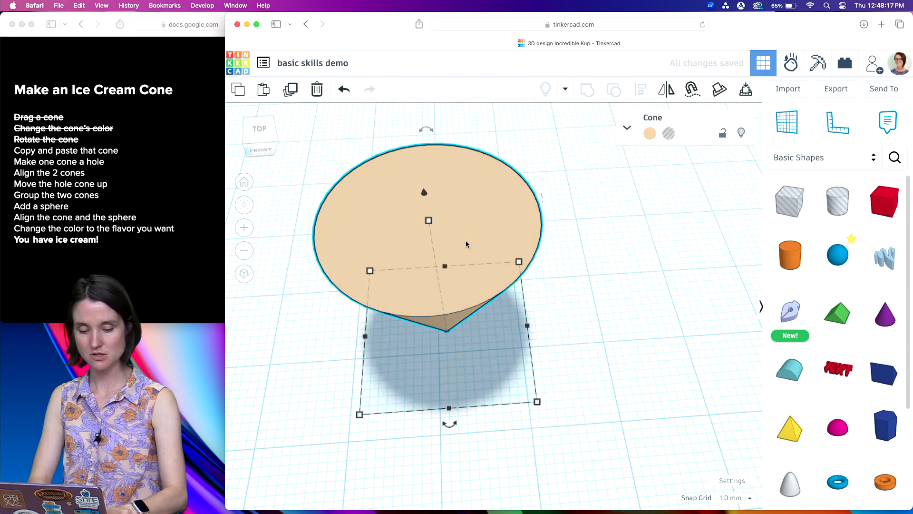
key(ctrl+v)
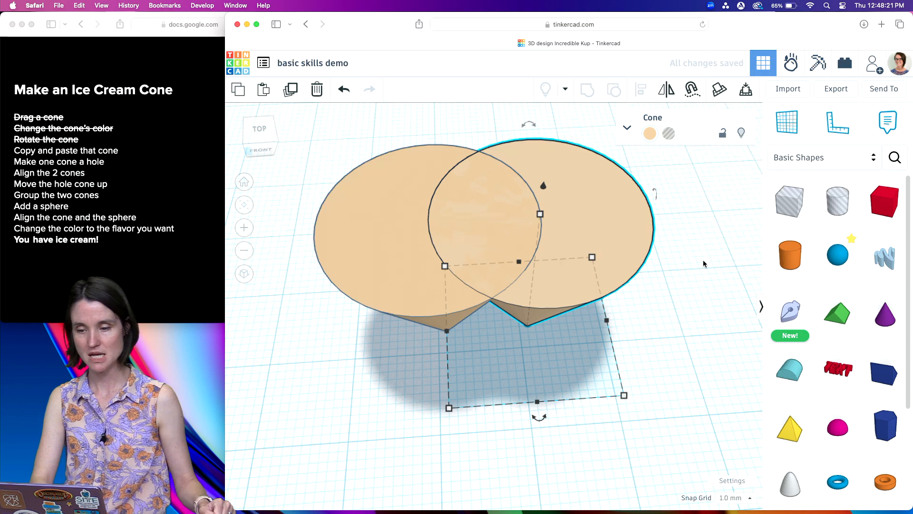
click(669, 135)
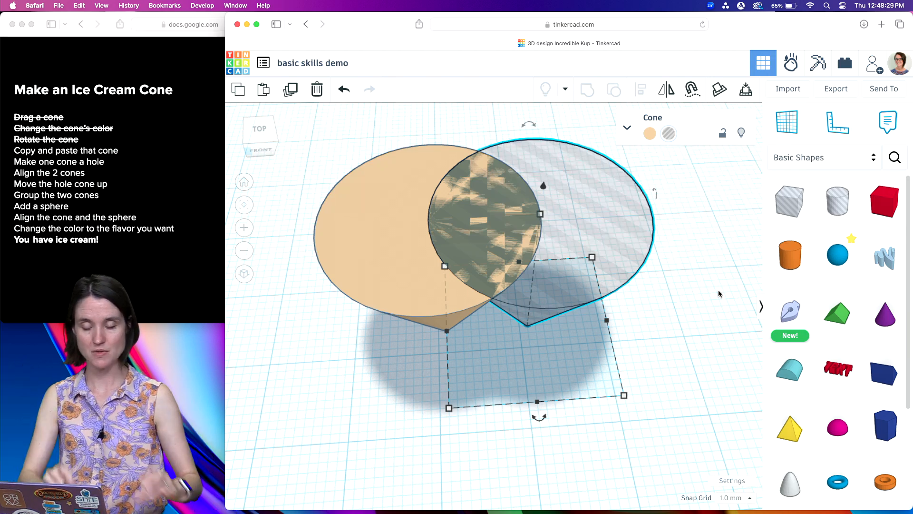
- Switch to the checklist slides and cross off "Copy and paste that cone" and "Make one cone a hole"
click(115, 172)
click(125, 173)
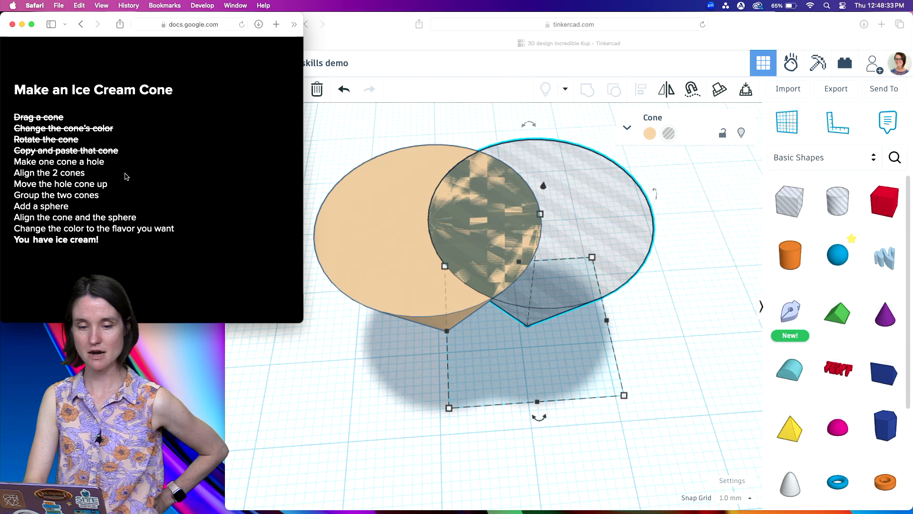
click(125, 176)
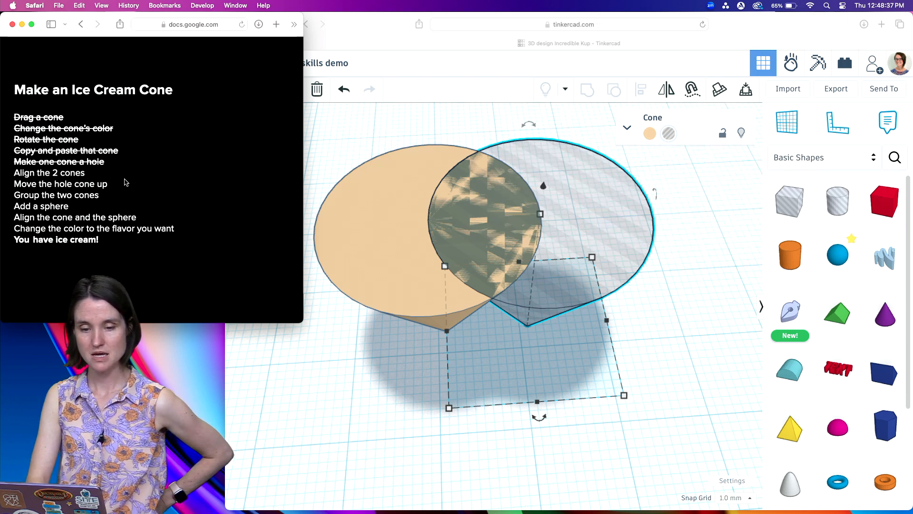
click(126, 182)
click(126, 182)
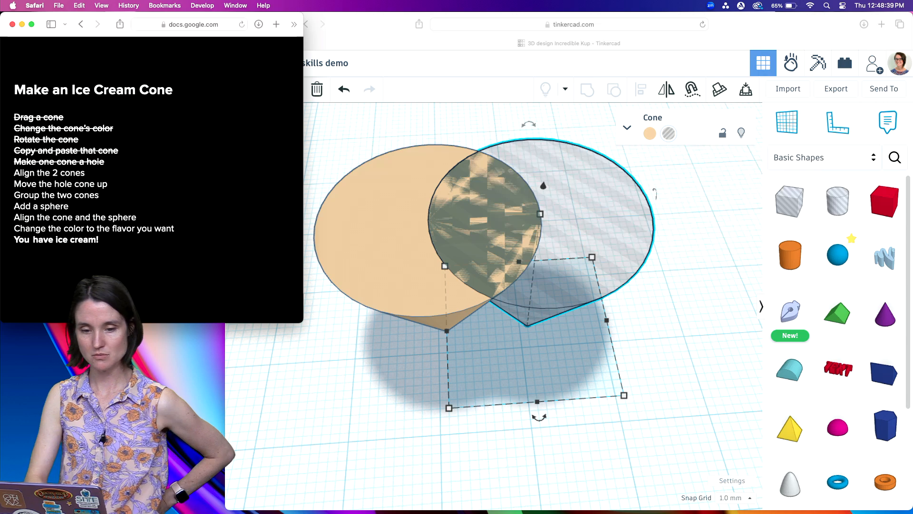
- Switch back to Tinkercad and center-align the tan cone and the hole cone along the workplane's width so they overlap
click(709, 329)
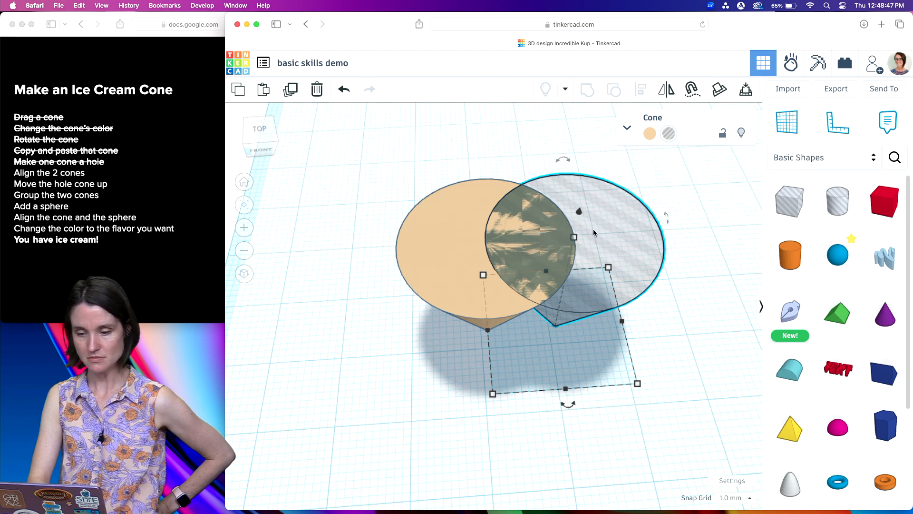
click(392, 185)
click(548, 240)
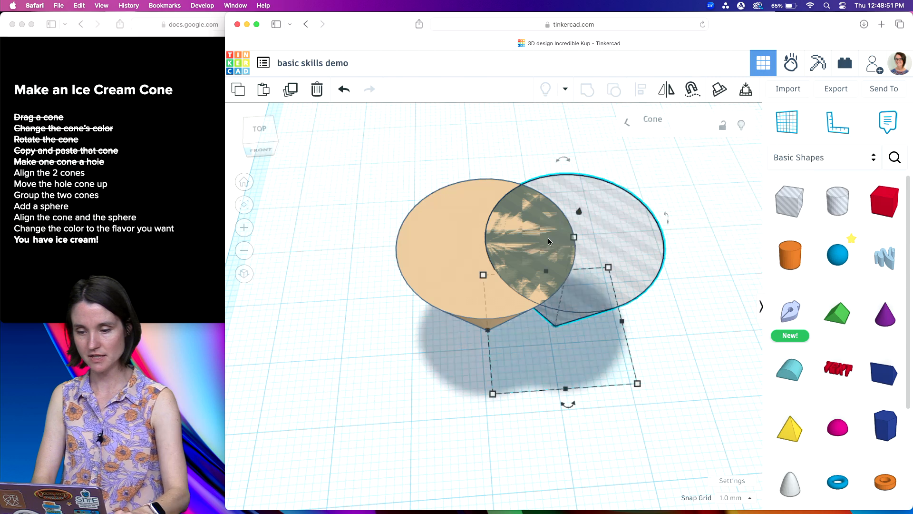
shift+click(456, 246)
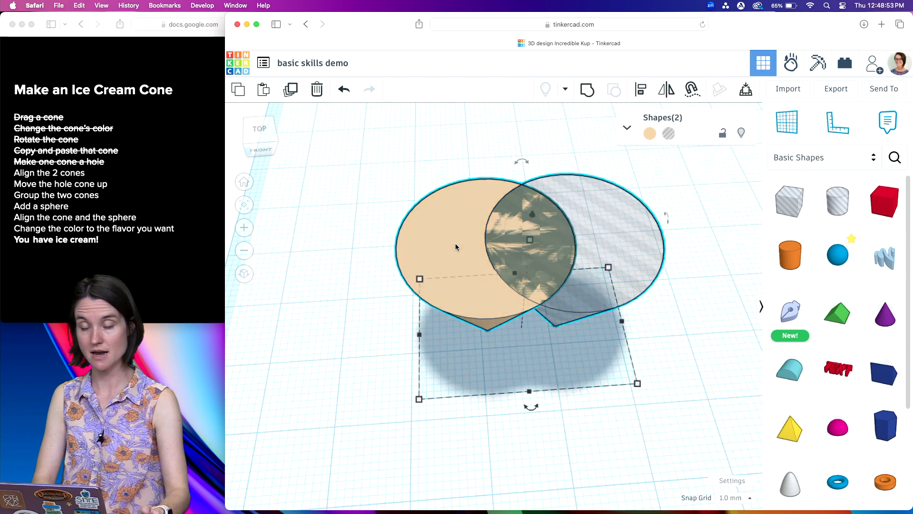
click(638, 94)
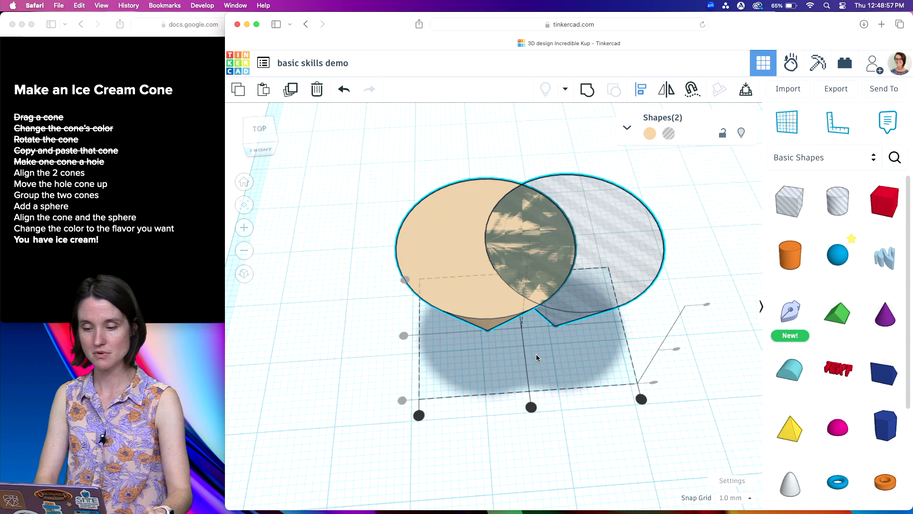
click(530, 407)
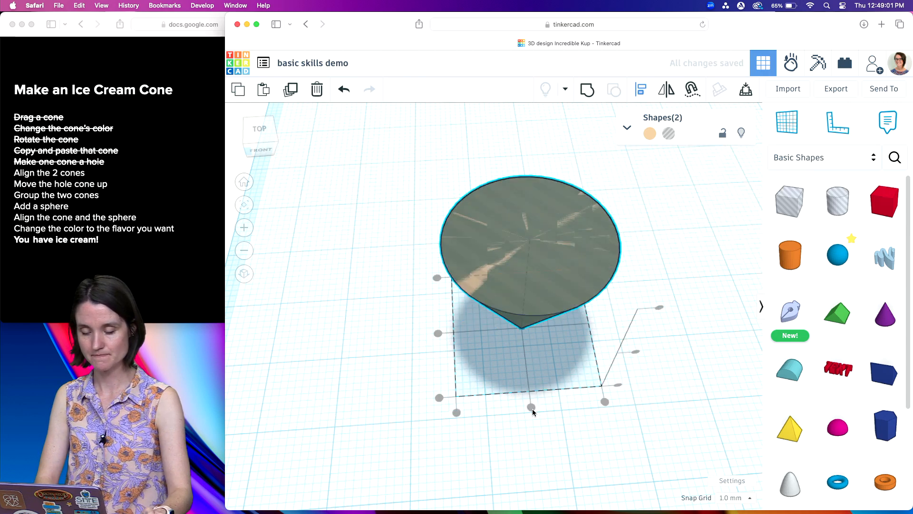
right_drag(658, 403, 677, 386)
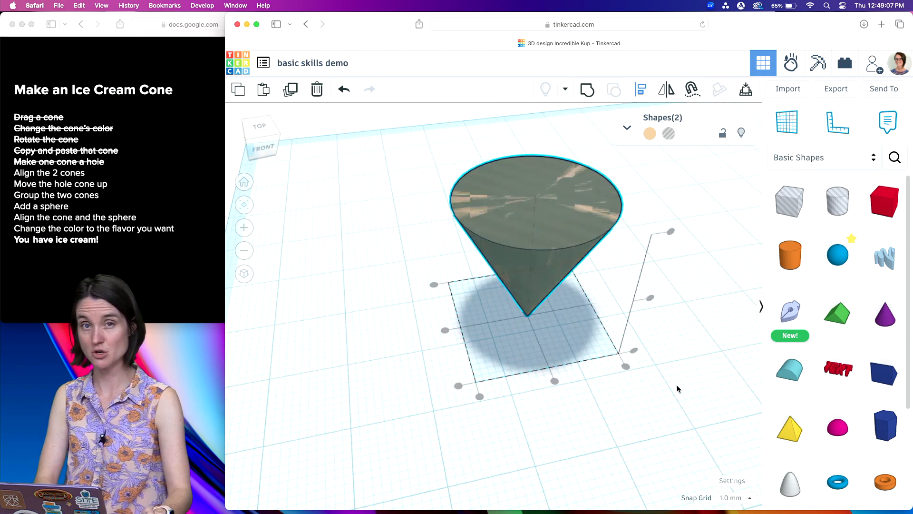
click(712, 300)
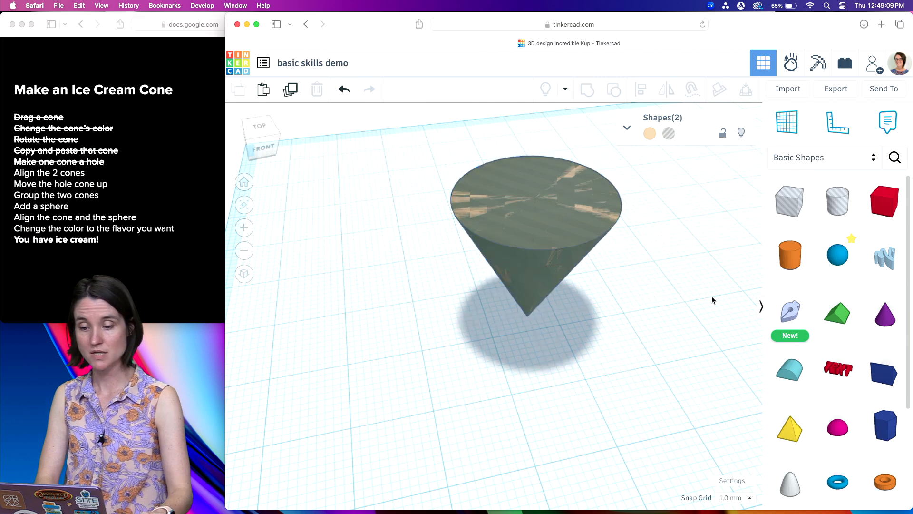
- Raise the hole cone 2 mm above the workplane and undo the move
click(540, 216)
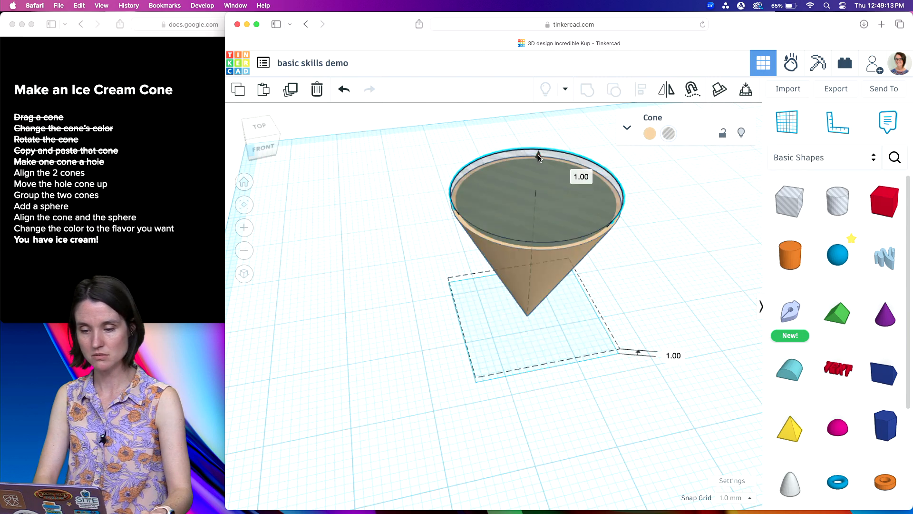
drag(539, 158, 539, 149)
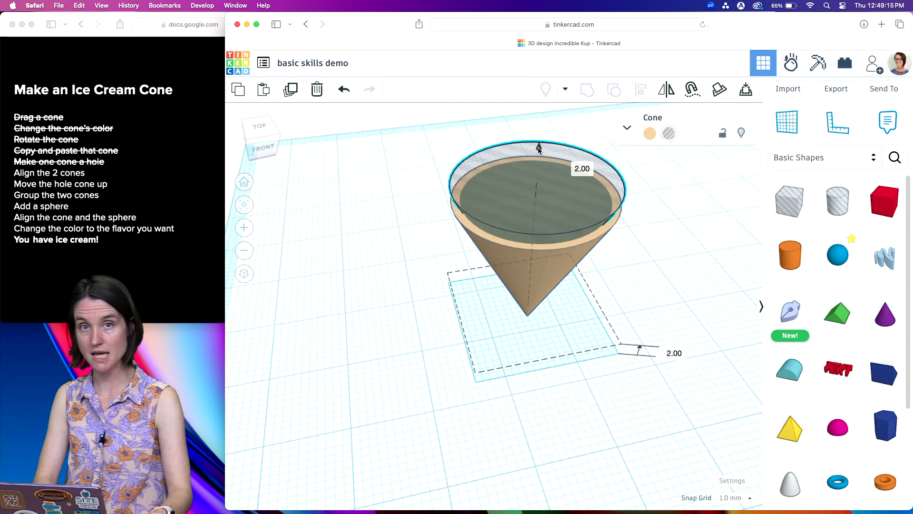
drag(539, 149, 541, 151)
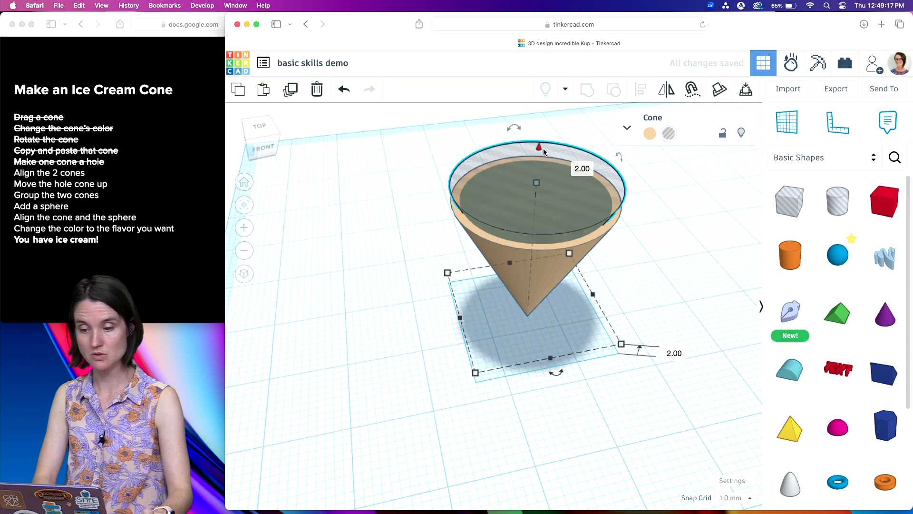
key(super+z)
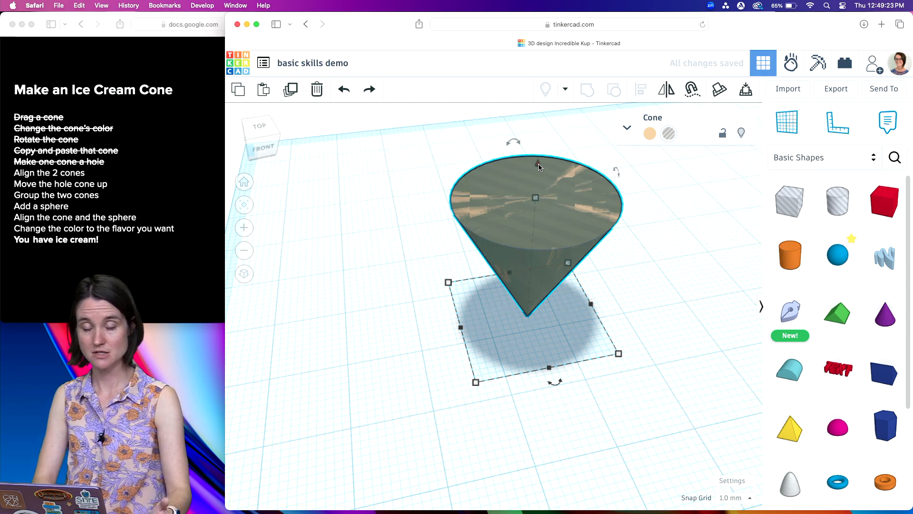
- Raise the hole cone 3 mm above the workplane, trying out undo and redo on the move
drag(539, 166, 540, 141)
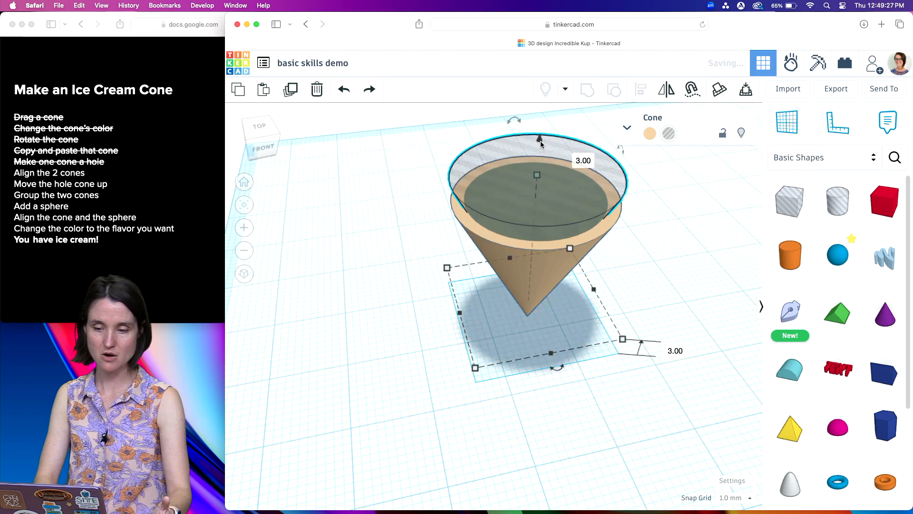
key(super+z)
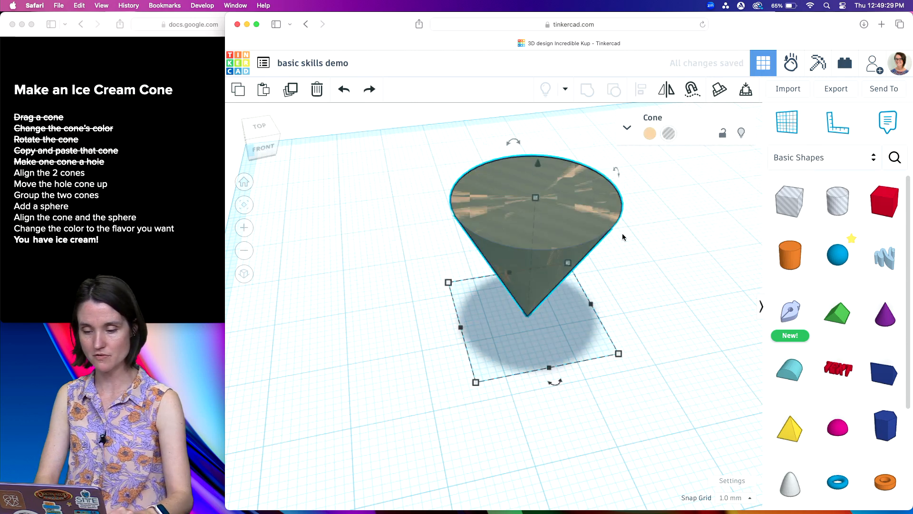
key(ctrl+Up)
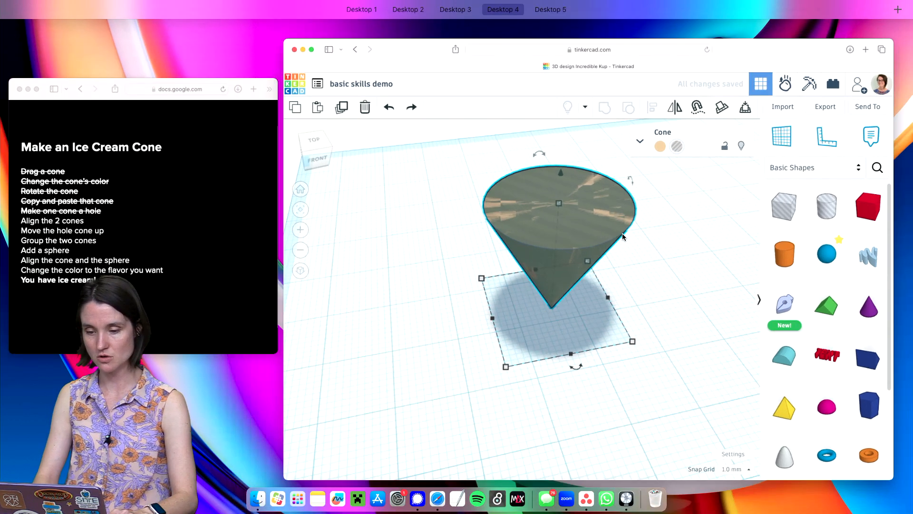
click(623, 234)
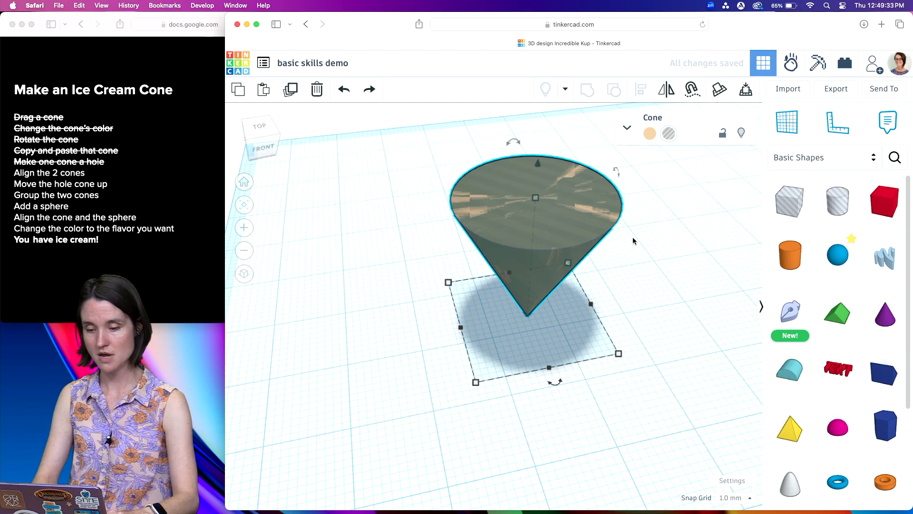
key(super+shift+z)
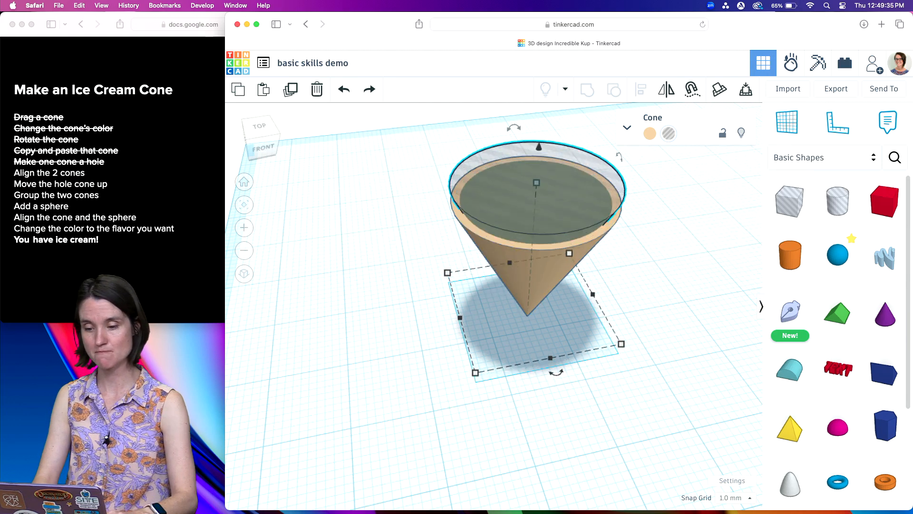
key(super+shift+z)
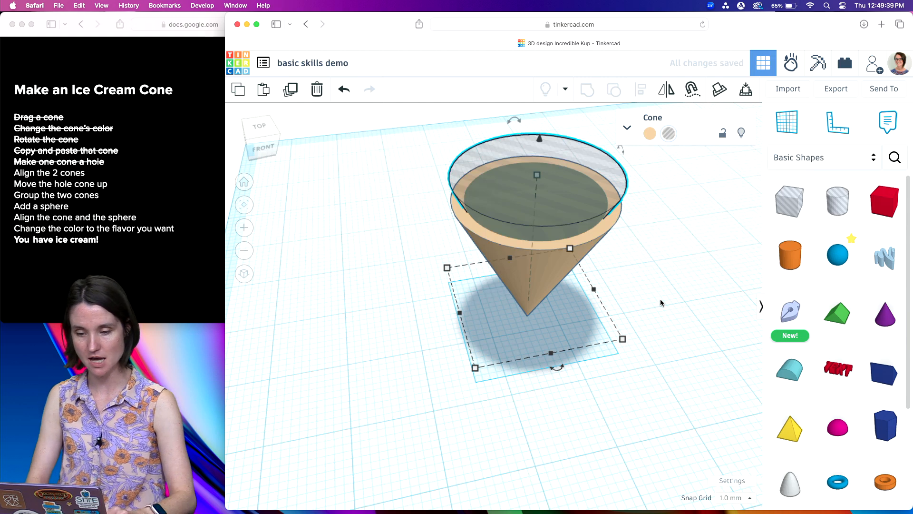
- Group the tan cone with the raised hole cone to hollow out the tan cone
mouse_move(667, 298)
right_down()
mouse_move(657, 274)
mouse_move(648, 381)
mouse_move(652, 302)
mouse_move(594, 289)
mouse_move(651, 293)
right_up()
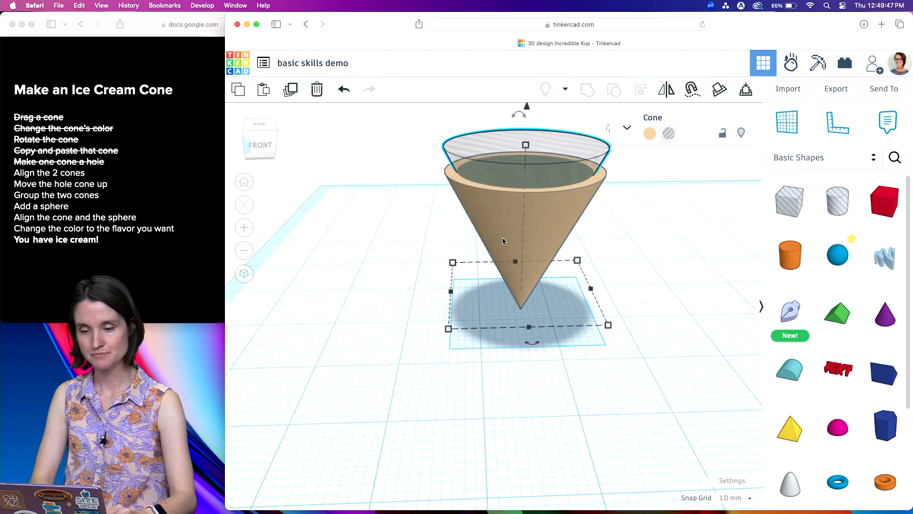
click(395, 227)
scroll(395, 227, down, 2)
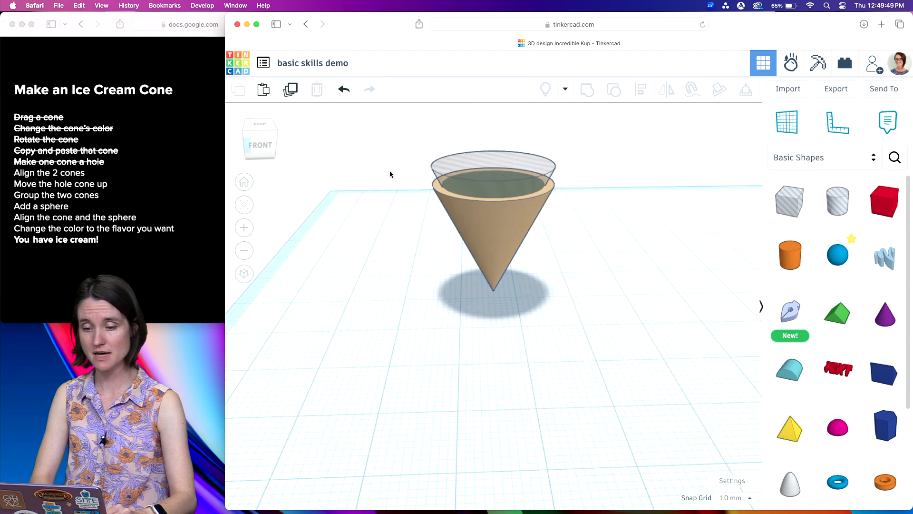
drag(388, 165, 547, 295)
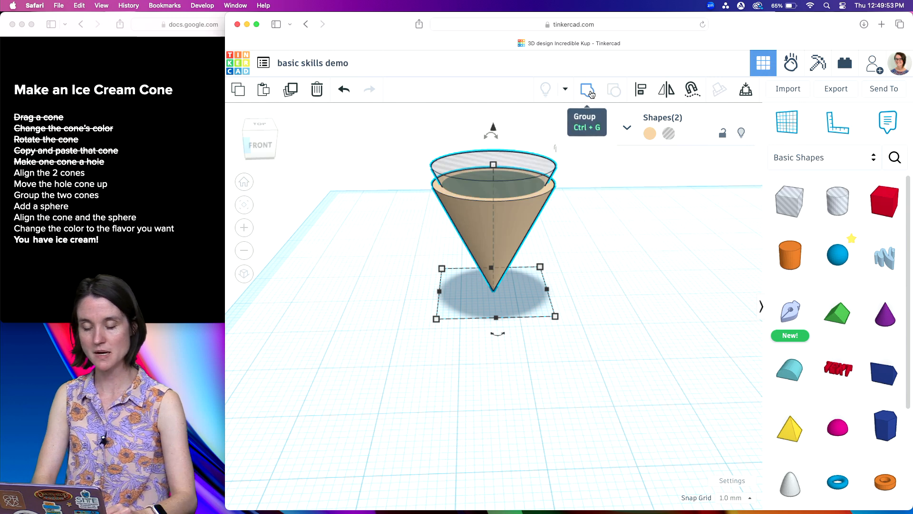
click(588, 90)
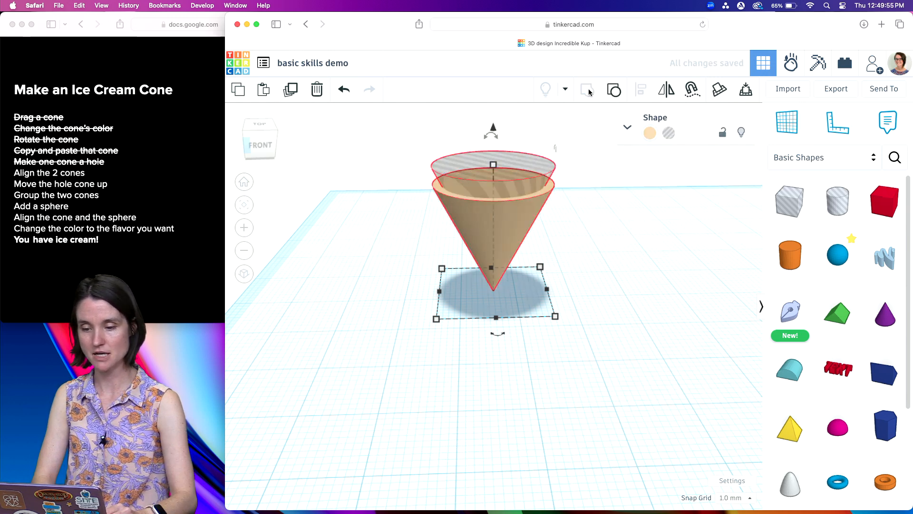
scroll(339, 240, up, 5)
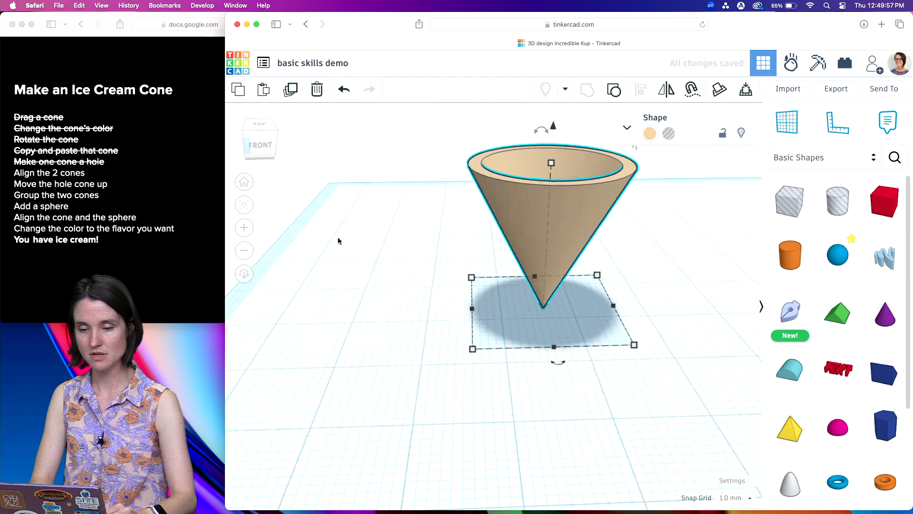
- Switch to the Google Docs checklist and mark aligning the cones, moving the hole cone up and grouping the cones as done
scroll(339, 240, down, 5)
click(123, 184)
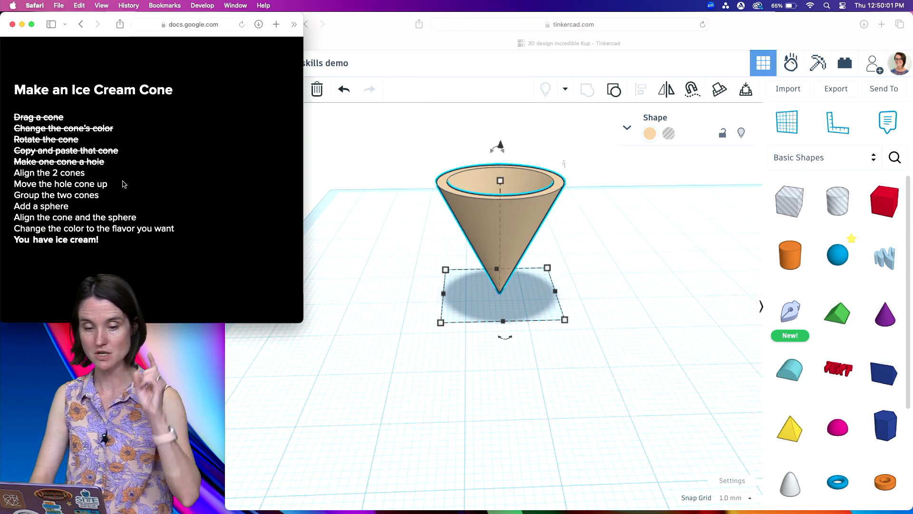
key(Left)
key(Right)
key(Right)
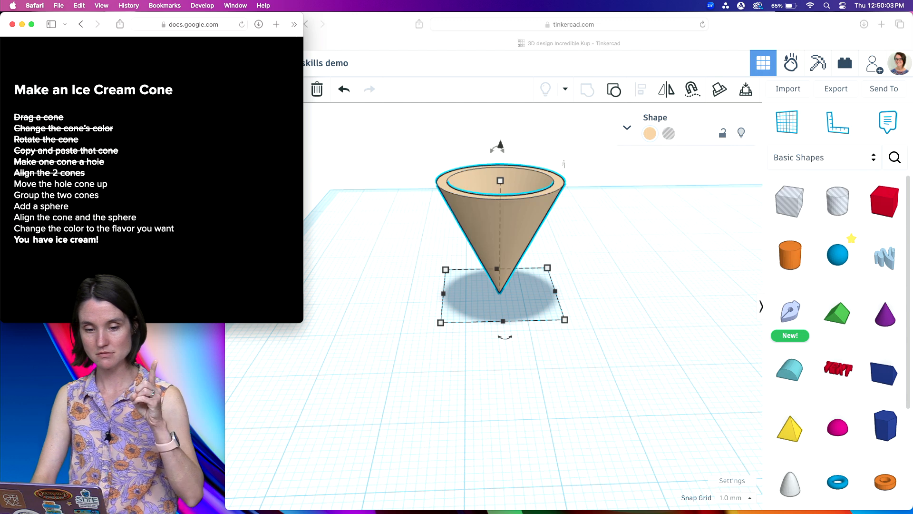
key(Right)
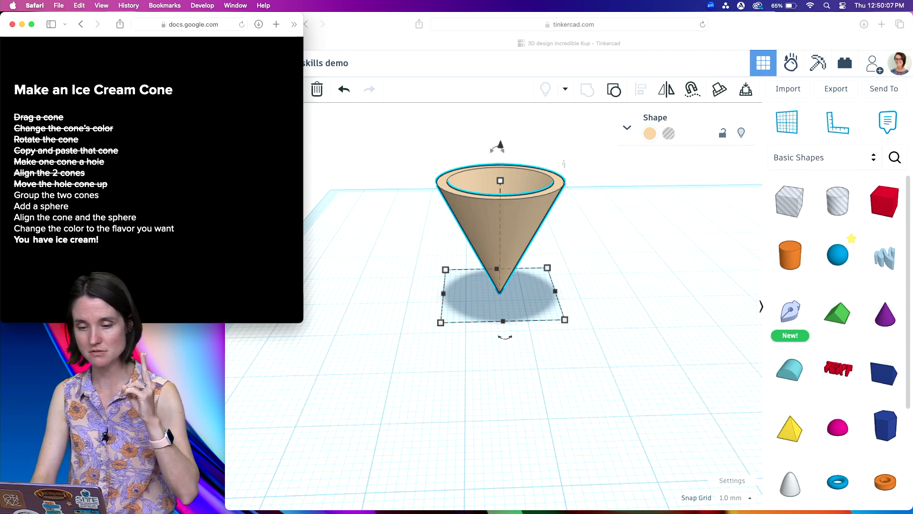
key(Right)
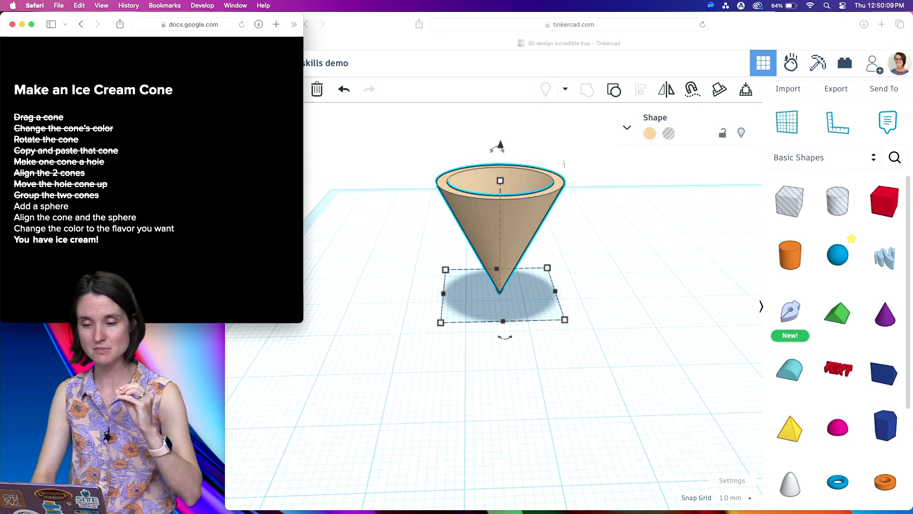
- Switch back to Tinkercad, place a sphere beside the hollow cone and raise it 17 mm above the workplane
click(494, 234)
right_drag(618, 261, 651, 259)
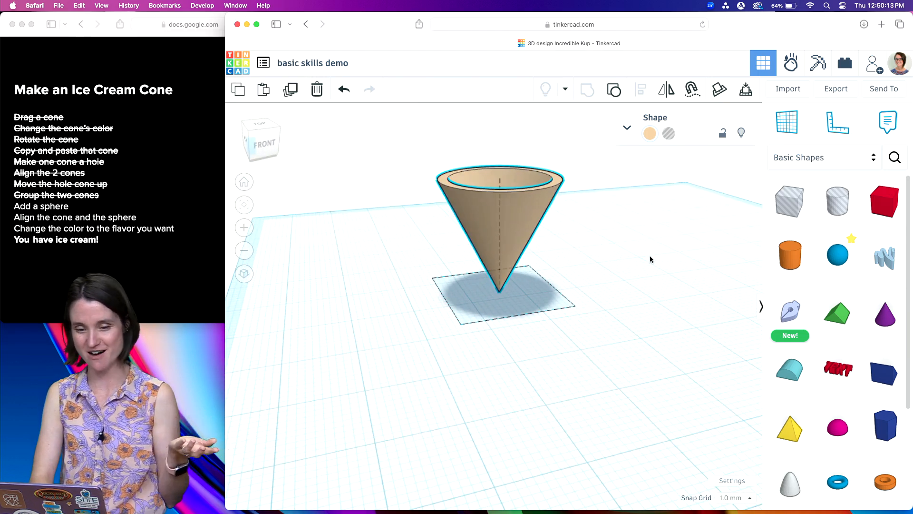
scroll(649, 261, down, 3)
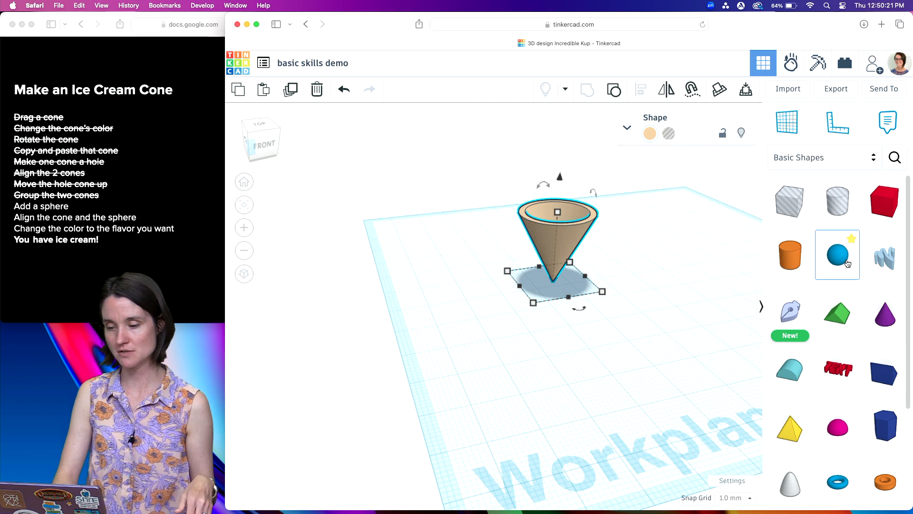
drag(840, 259, 649, 281)
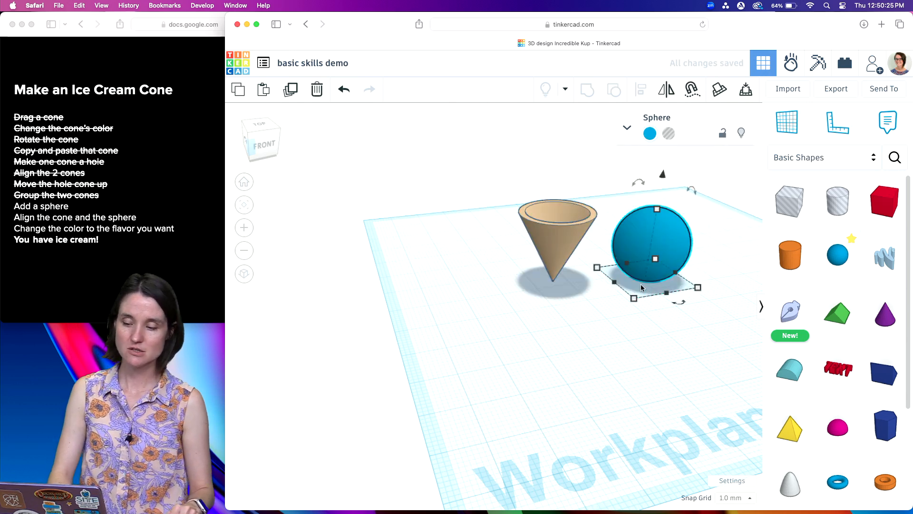
scroll(642, 290, down, 3)
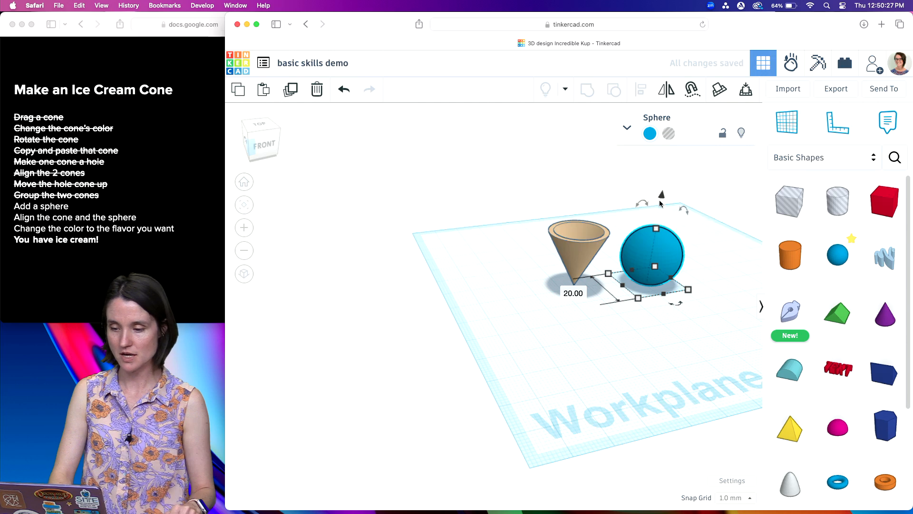
drag(661, 196, 659, 141)
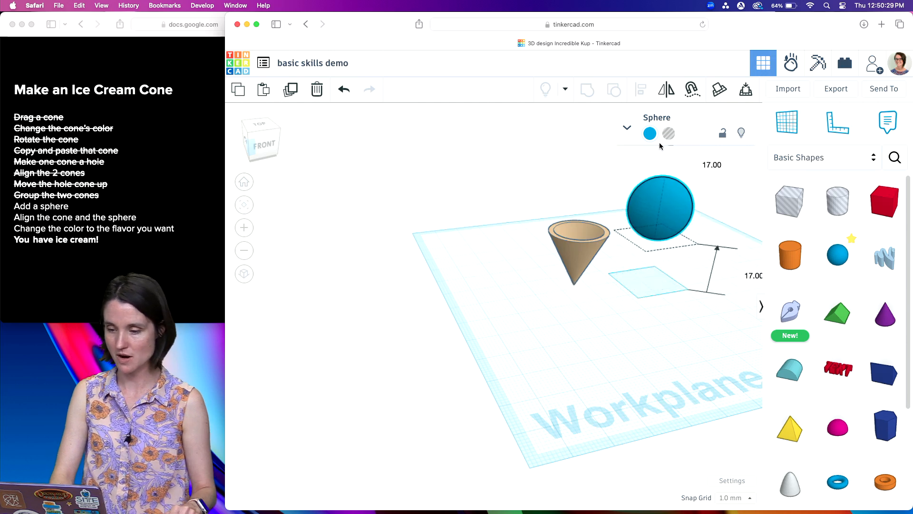
- Nudge the raised sphere sideways until it sits over the cone's opening, and delete it after checking from above
key(Left)
key(Left)
key(Left)
key(Left)
key(Left)
key(Left)
key(Left)
key(Left)
key(Left)
key(Left)
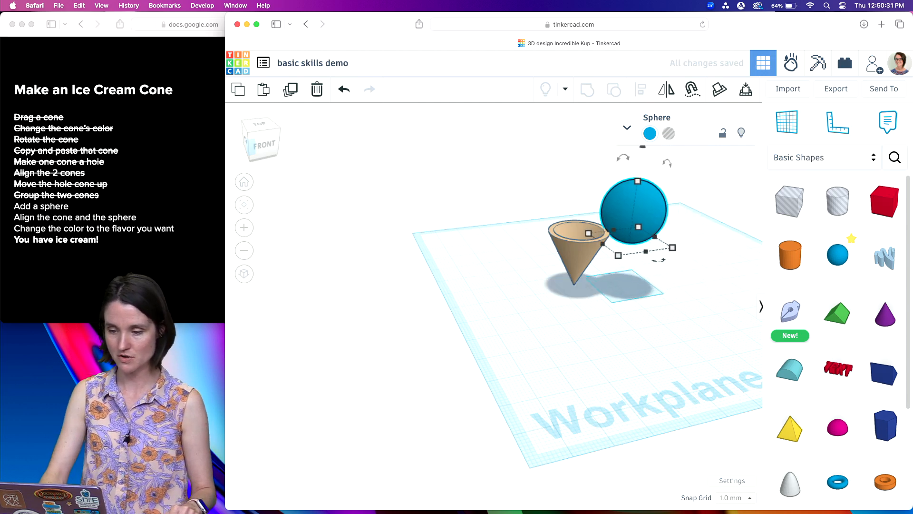
key(Left)
key(Left)
key(Left)
key(Left)
key(Left)
key(Left)
key(Left)
key(Left)
key(Left)
key(Left)
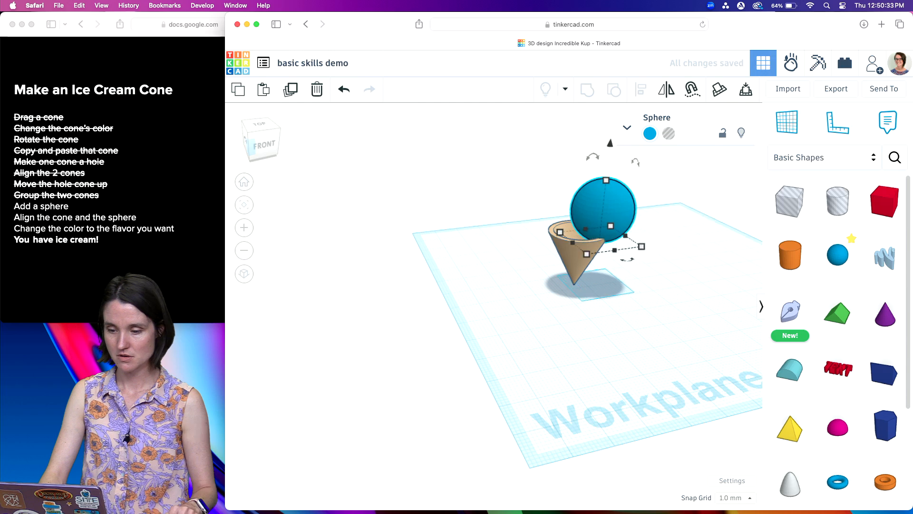
key(Left)
key(Left)
key(Left)
key(Left)
key(Left)
key(Left)
key(Left)
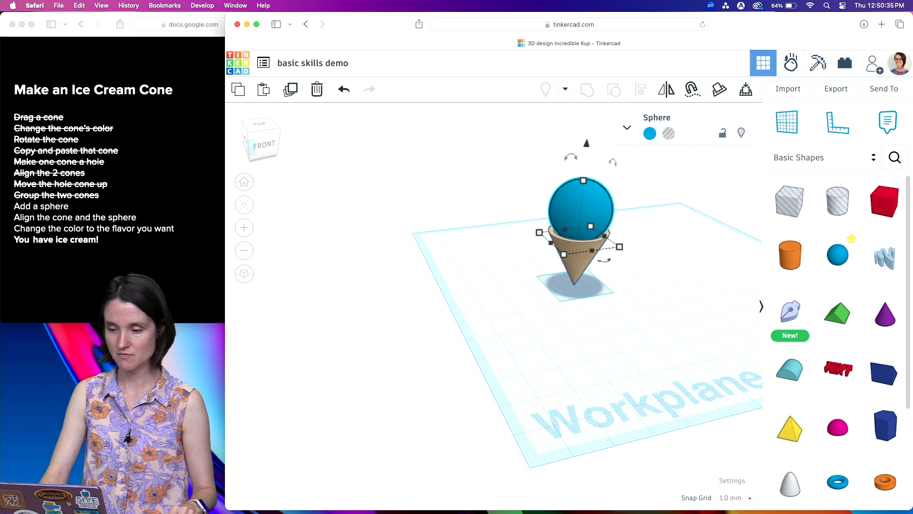
right_drag(683, 241, 635, 293)
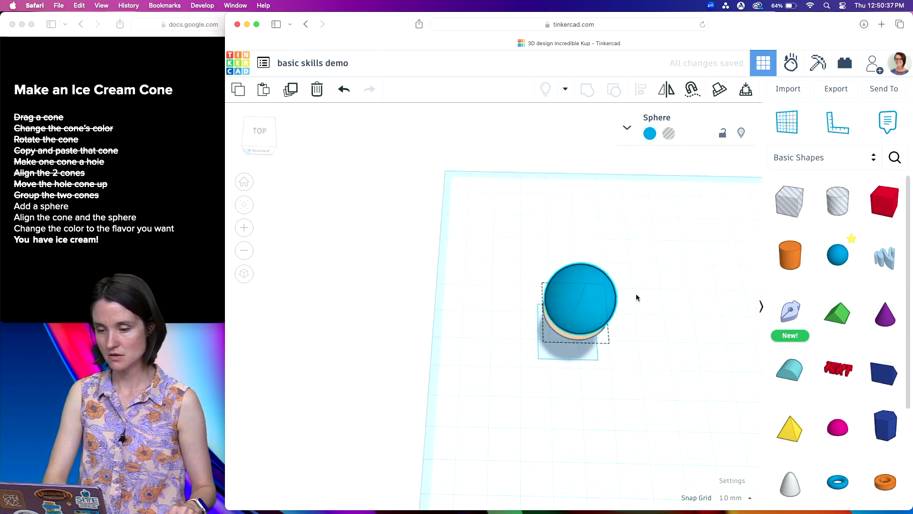
key(Delete)
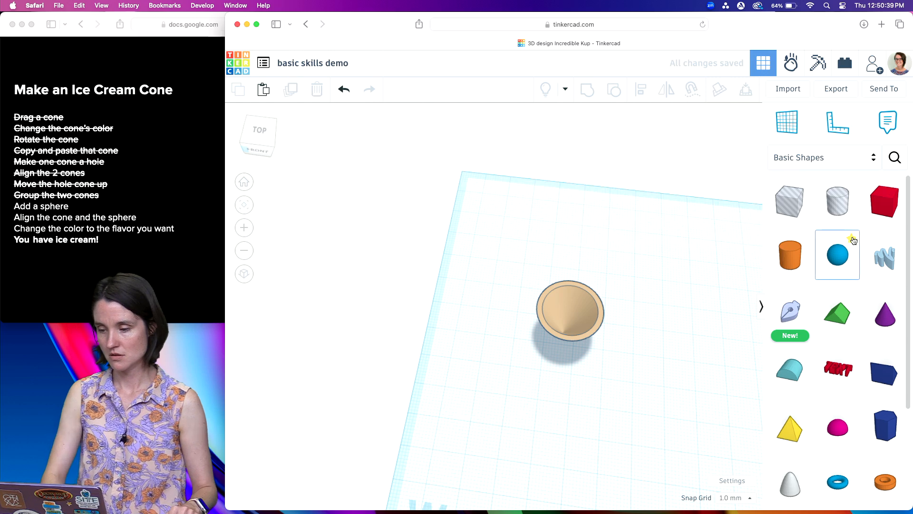
- Place a new sphere beside the hollow cone and center-align the two shapes along the workplane's width and depth
drag(854, 240, 654, 297)
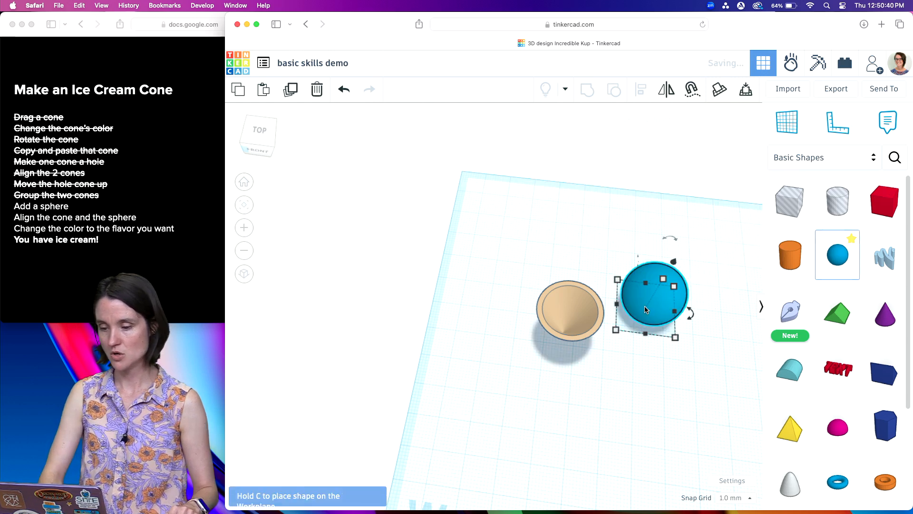
click(584, 270)
drag(538, 239, 691, 338)
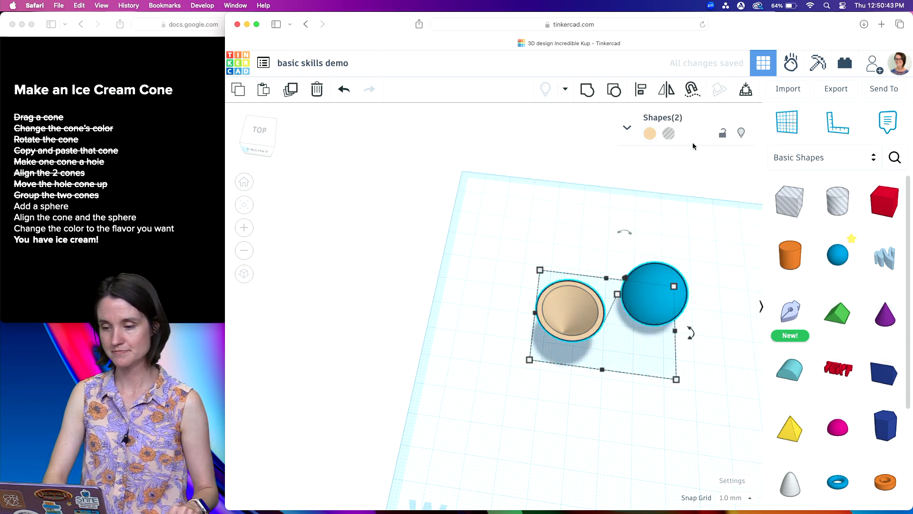
click(641, 89)
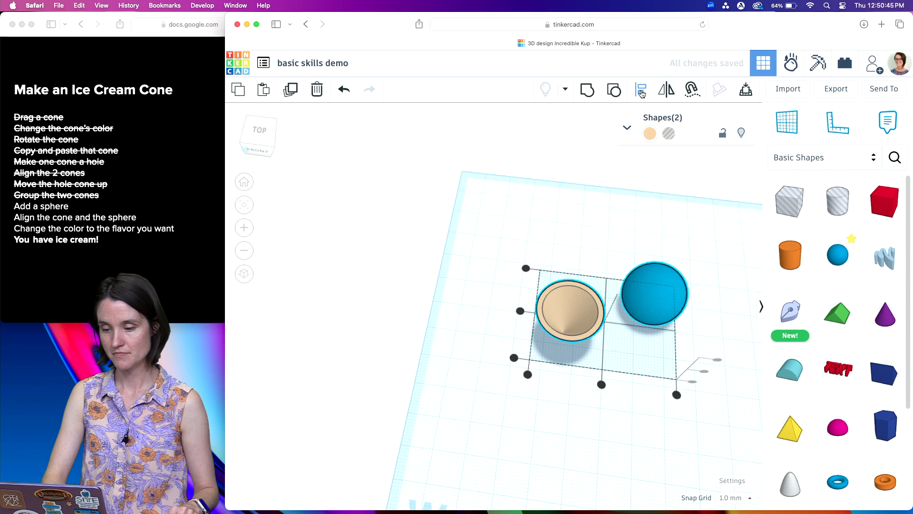
click(601, 383)
click(561, 316)
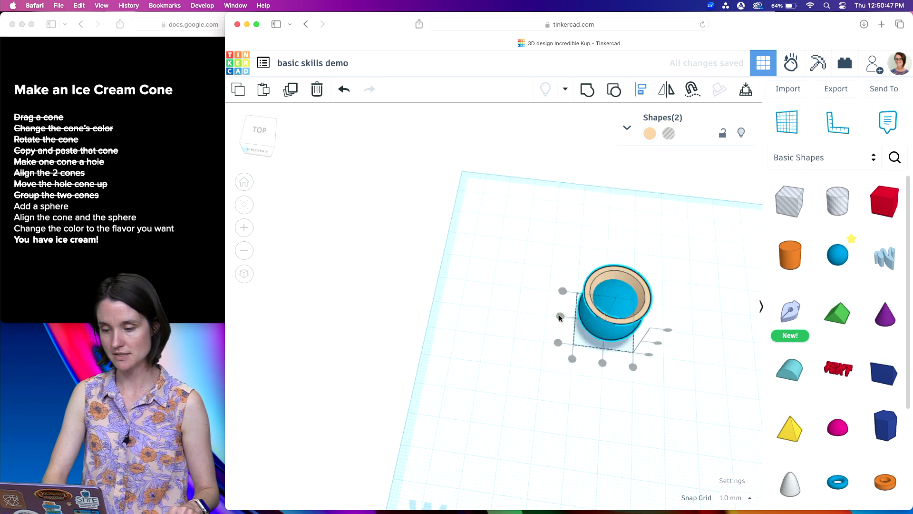
- Raise the cone and sphere together 17 mm, undo the move and deselect both shapes
right_drag(699, 341, 702, 284)
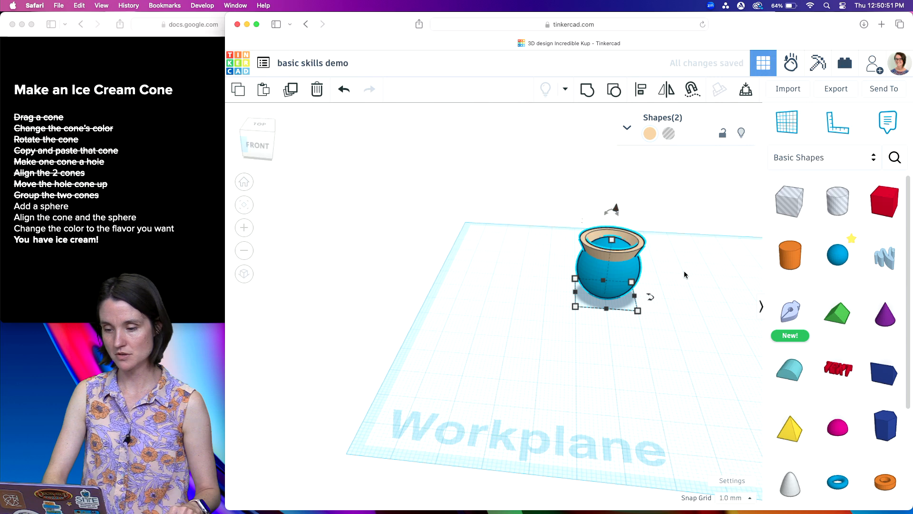
drag(615, 208, 615, 155)
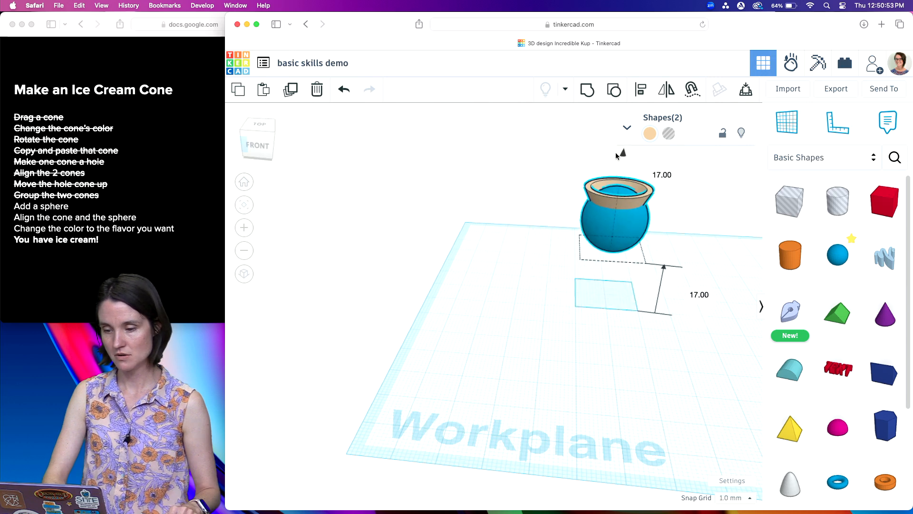
key(super+z)
click(707, 283)
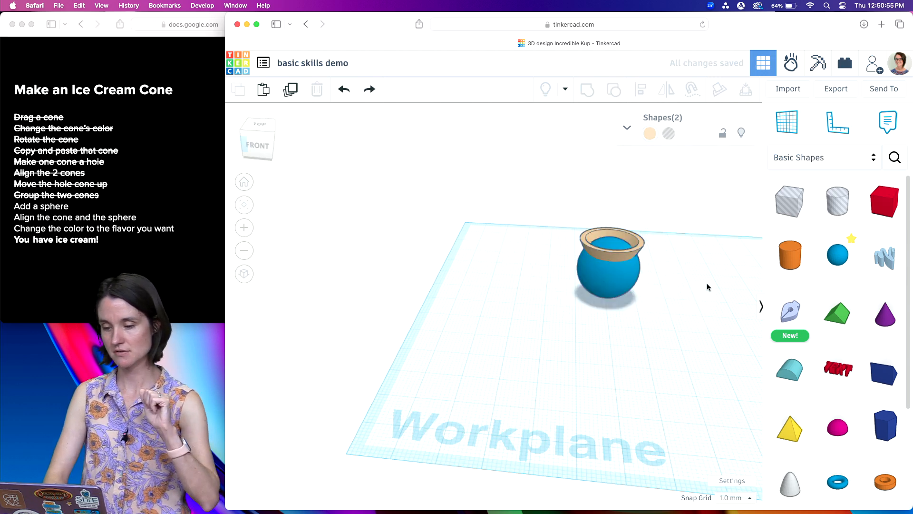
- Raise only the sphere 16 mm to rest in the cone's opening and color it dark brown
click(616, 286)
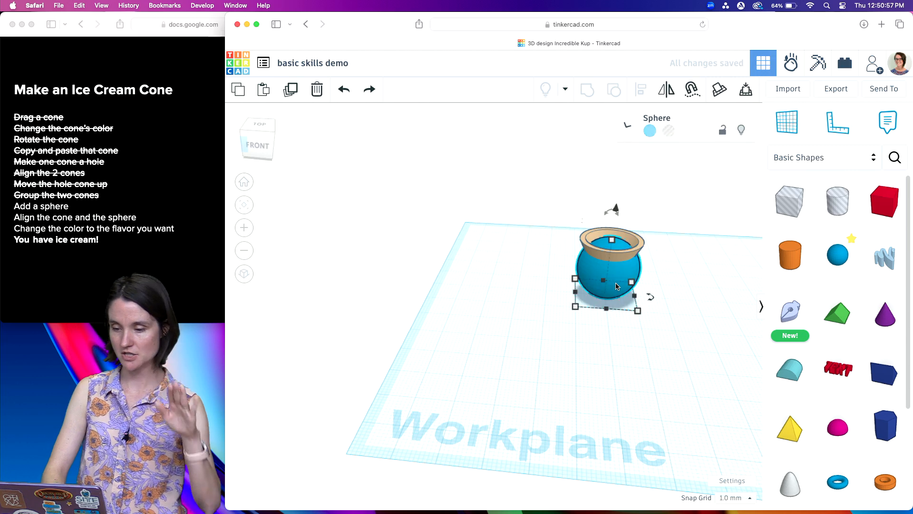
drag(615, 211, 619, 156)
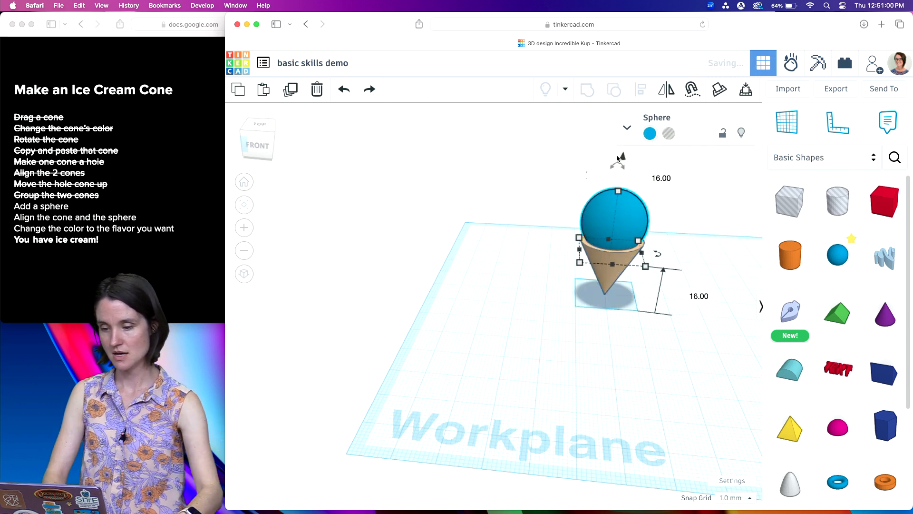
click(650, 134)
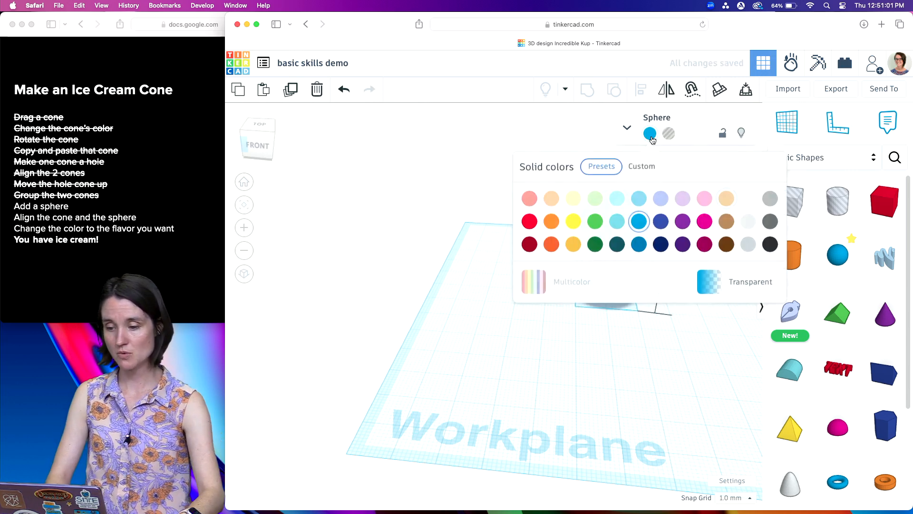
click(727, 247)
click(675, 365)
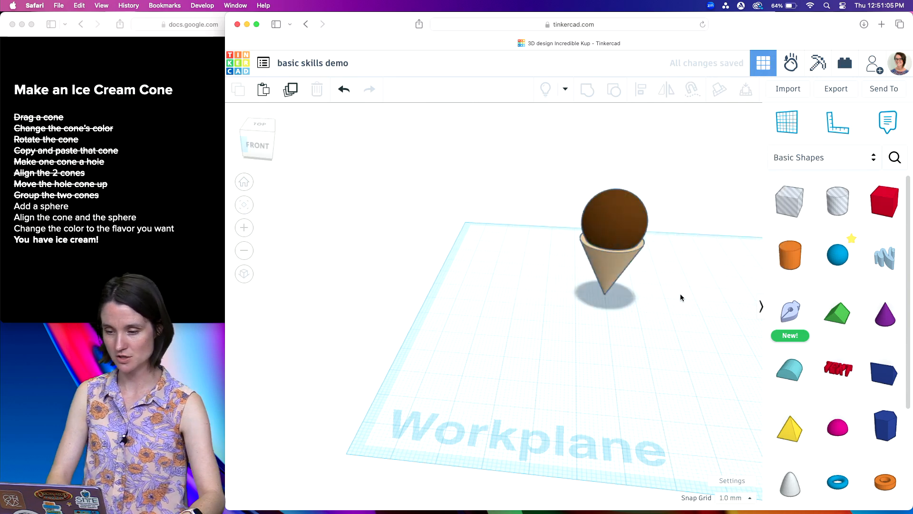
right_drag(666, 324, 600, 297)
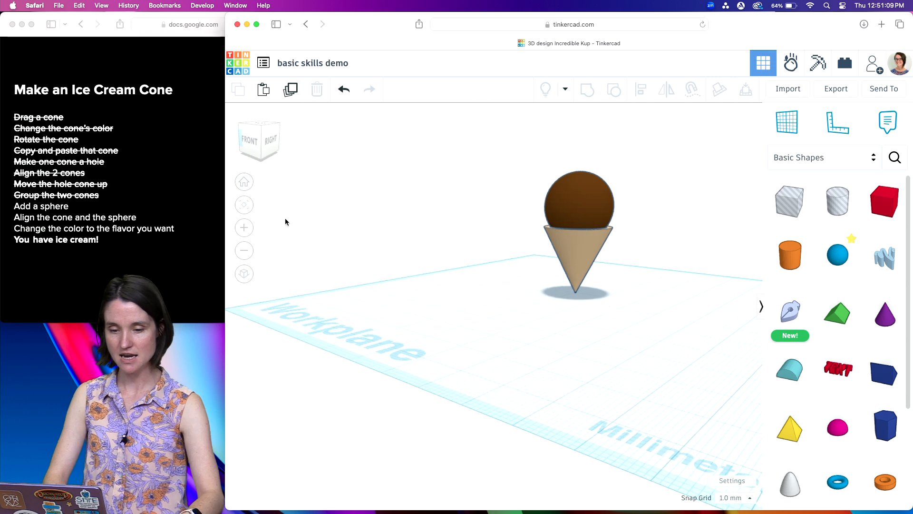
- Switch to the checklist and mark adding the sphere, aligning it with the cone and changing its color as done
click(170, 176)
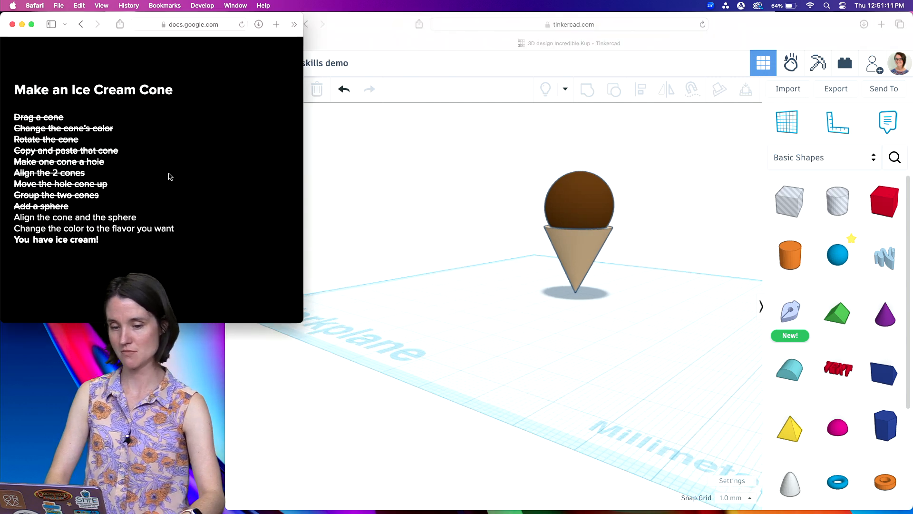
click(170, 176)
click(170, 177)
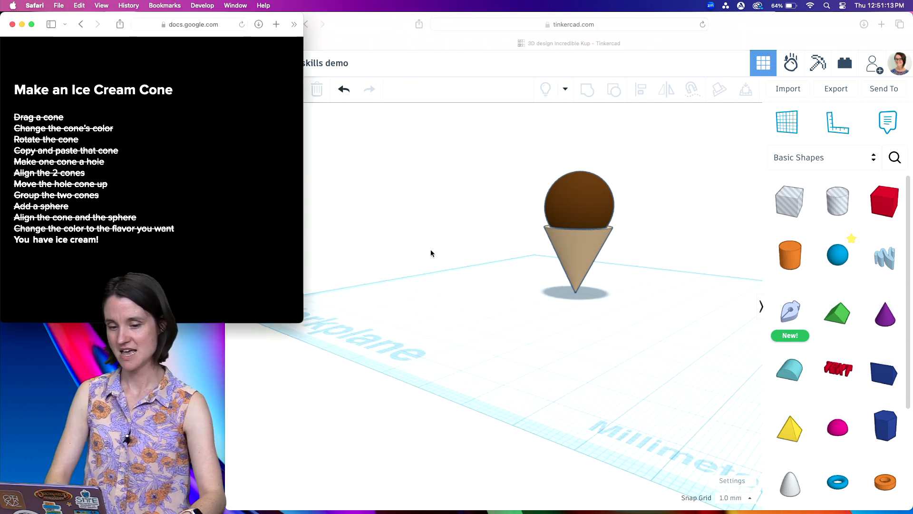
- Switch back to Tinkercad and flatten the brown sphere to a height of about 17 mm
click(585, 299)
click(575, 211)
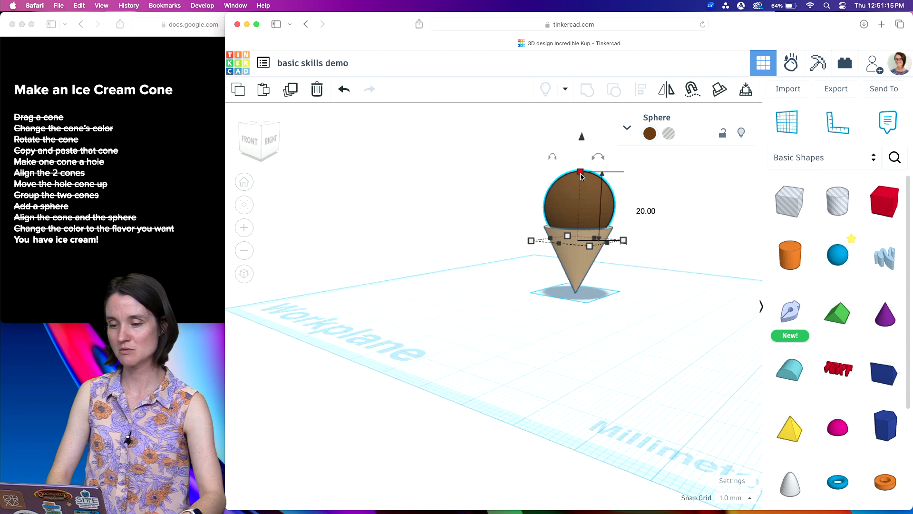
drag(581, 179, 582, 186)
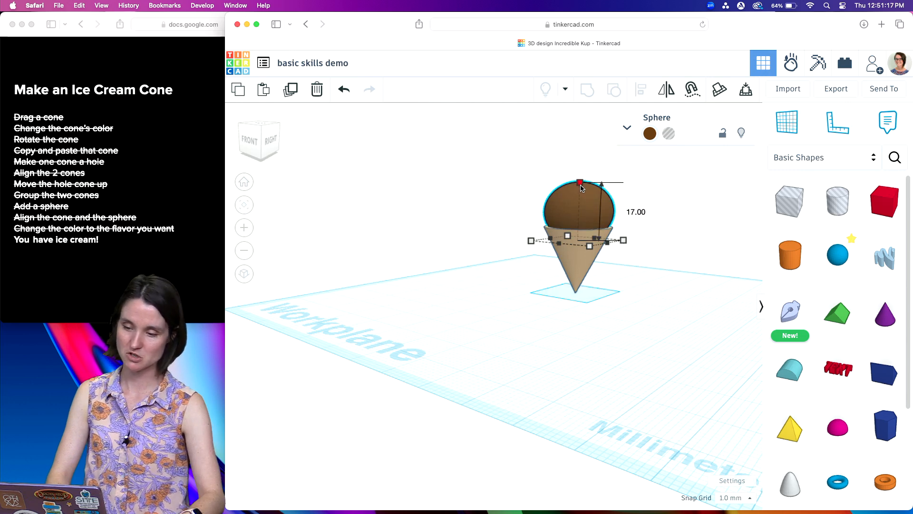
- Add a second sphere on the workplane, flatten it slightly and move it over the cone's base position
drag(835, 256, 675, 332)
drag(683, 244, 682, 270)
drag(668, 305, 575, 266)
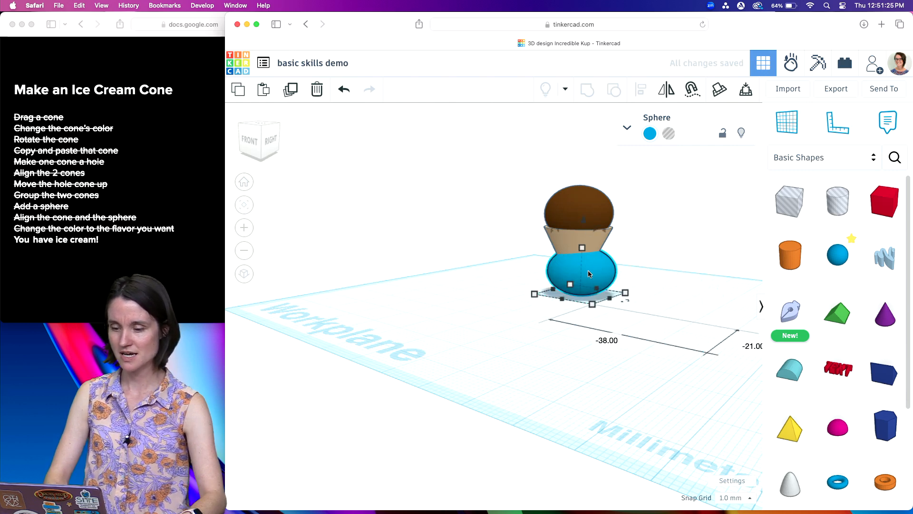
- Raise the blue sphere above the brown one as a second scoop and nudge it sideways to line up with the cone
key(super+Up)
key(super+Up)
key(super+Up)
key(super+Up)
key(super+Up)
key(super+Up)
key(super+Up)
key(super+Up)
key(super+Up)
key(super+Up)
key(super+Up)
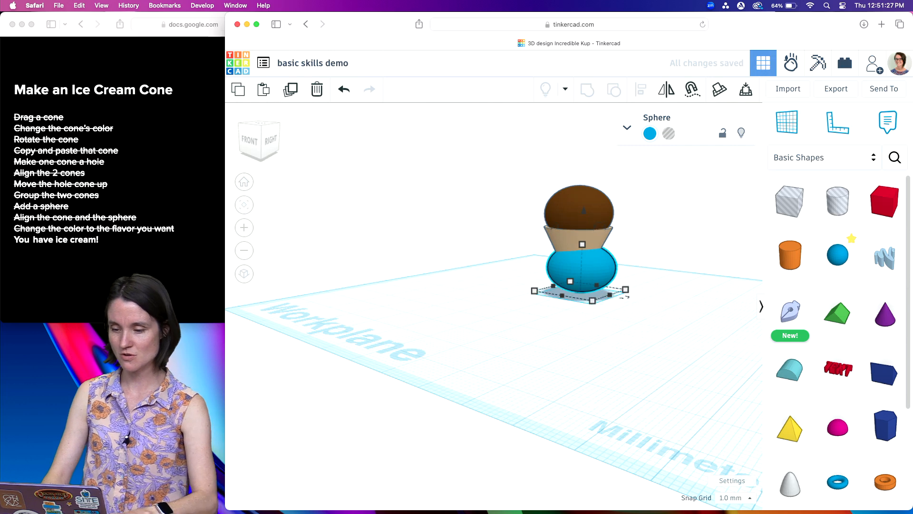
key(super+Up)
key(super+Up)
key(super+Up)
key(super+Up)
key(super+Up)
key(super+Up)
key(super+Up)
key(super+Up)
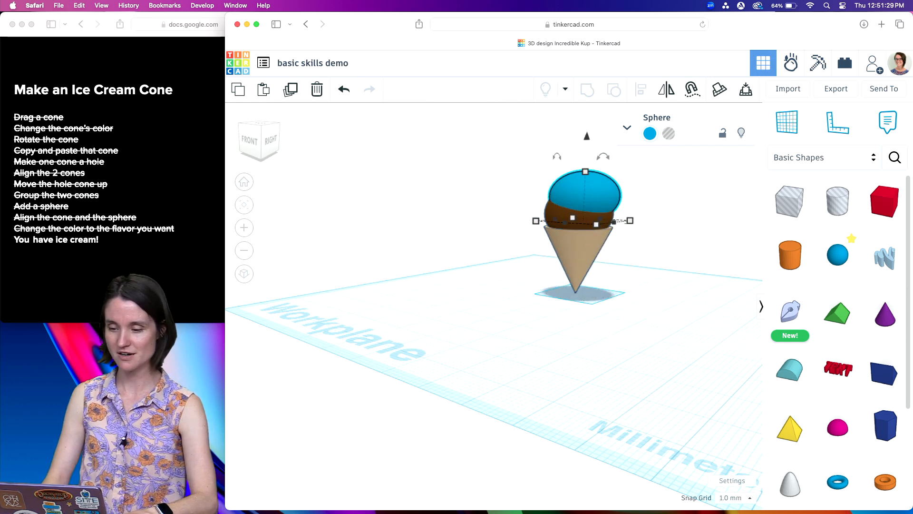
key(Left)
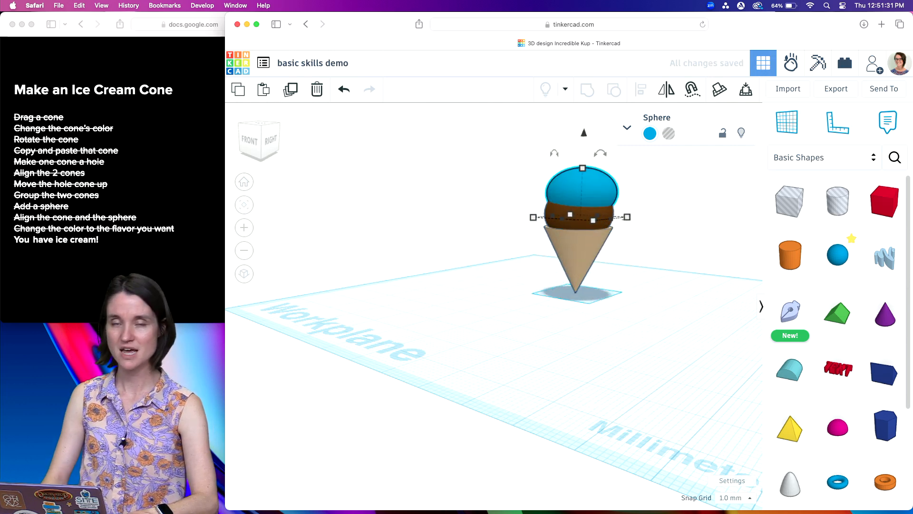